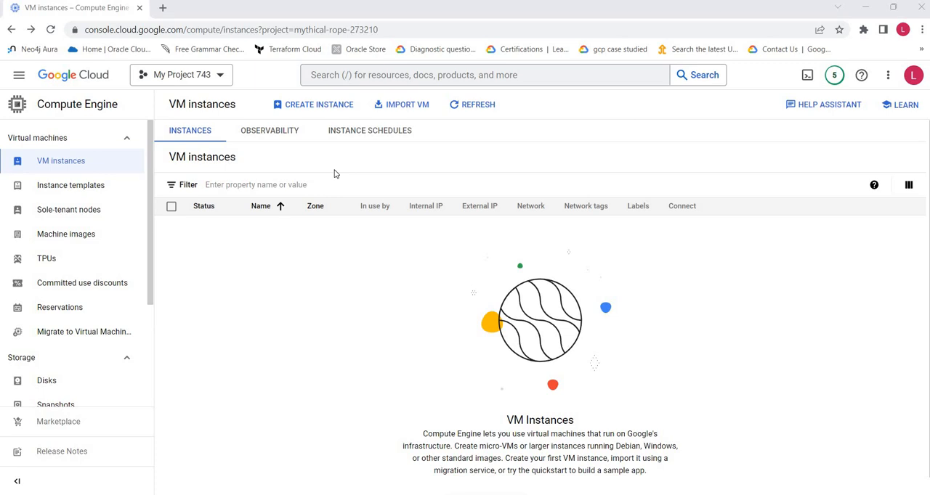
Step: Start creating a new VM instance and view its label settings without adding a label
{"action": "left_click", "coordinate": [310, 113]}
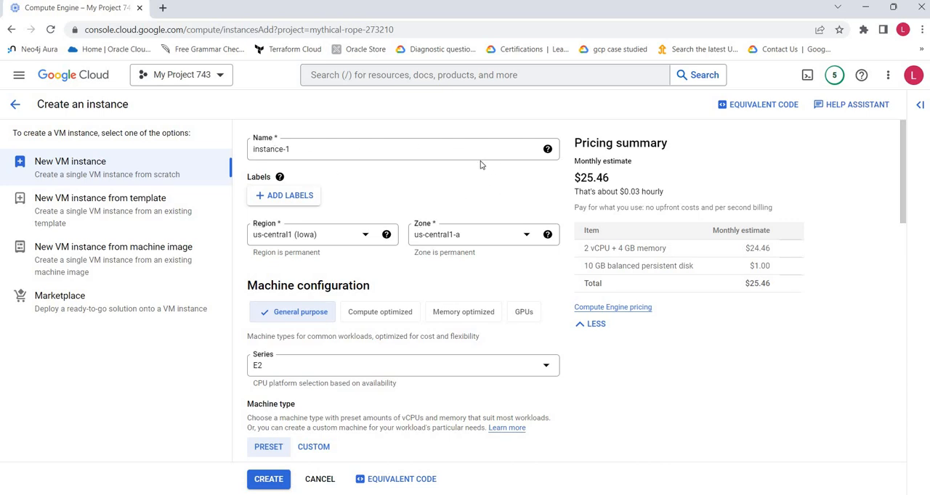
{"action": "left_click", "coordinate": [302, 199]}
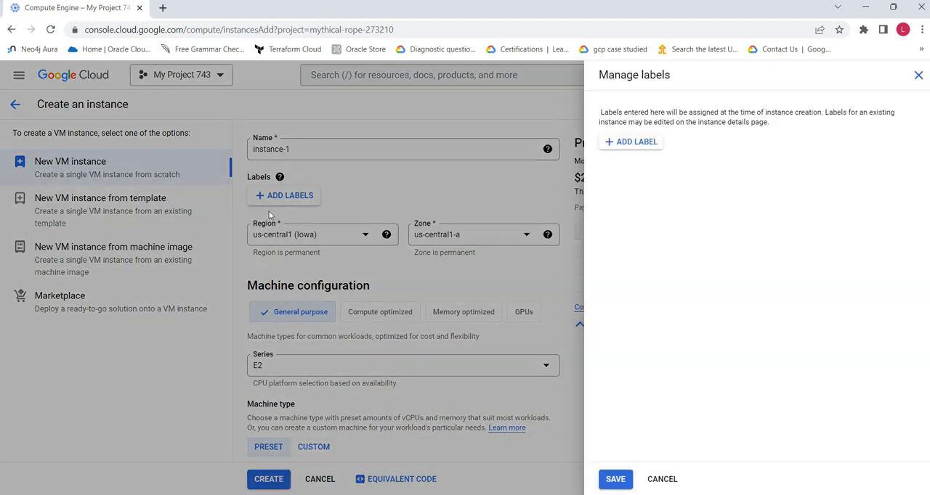
{"action": "left_click", "coordinate": [628, 148]}
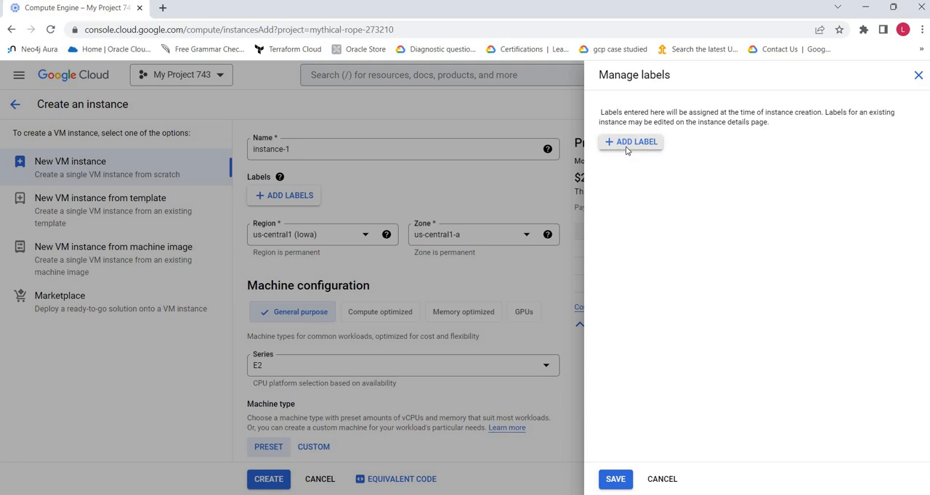
{"action": "left_click", "coordinate": [903, 150]}
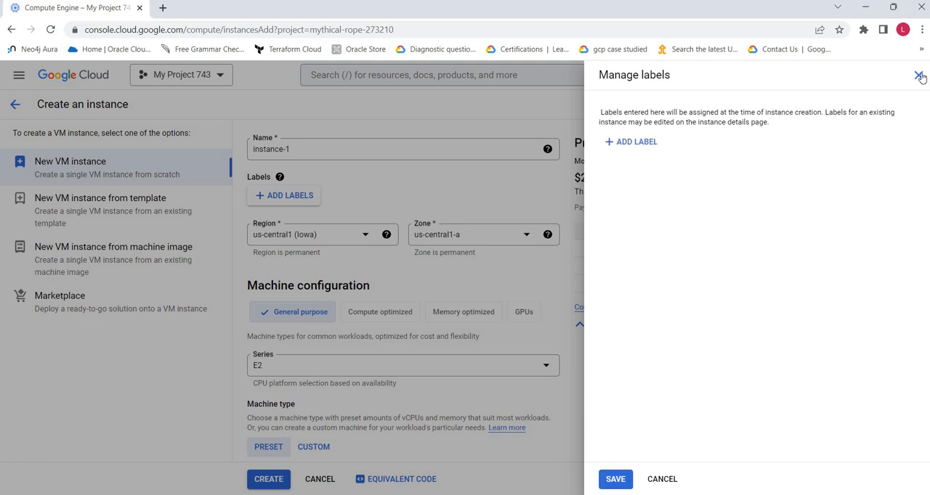
{"action": "left_click", "coordinate": [575, 363]}
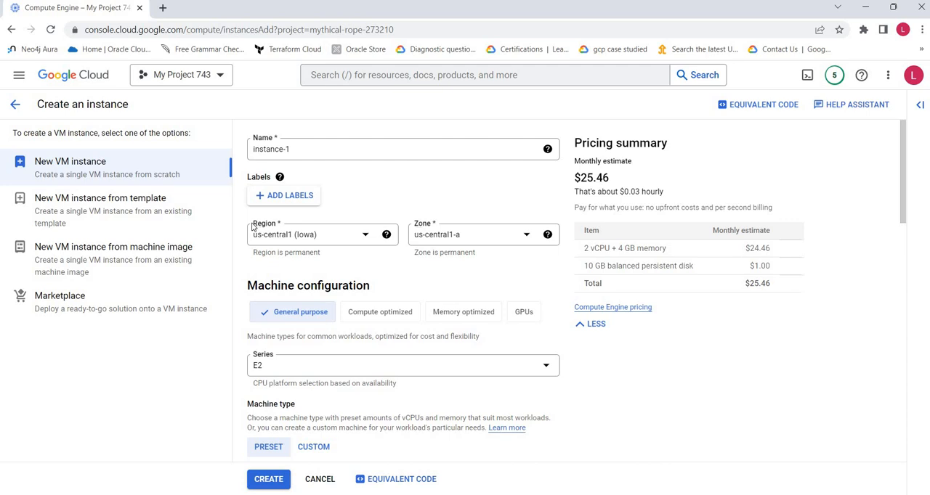
Step: Browse the available regions, keep us-central1 (Iowa), and select the zone us-central1-a
{"action": "left_click", "coordinate": [367, 238]}
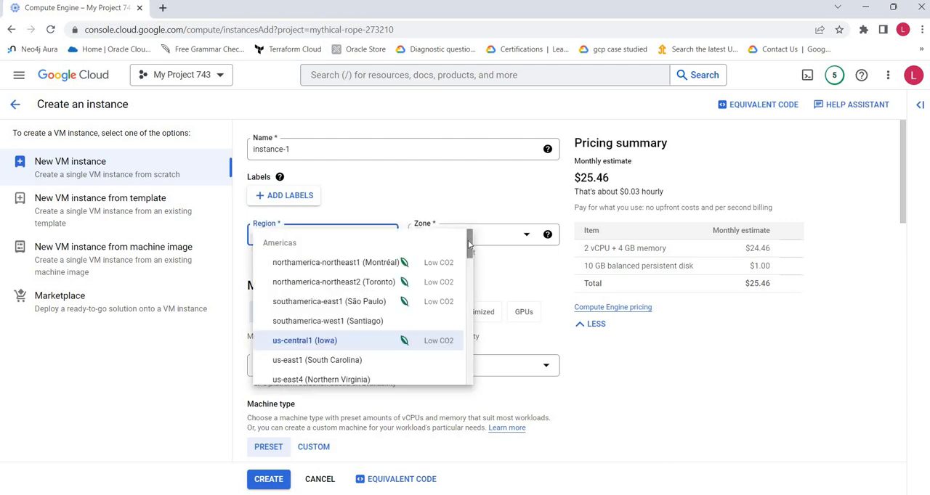
{"action": "left_click_drag", "start_coordinate": [469, 246], "coordinate": [463, 299]}
{"action": "scroll", "coordinate": [369, 353], "scroll_direction": "down", "scroll_amount": 3}
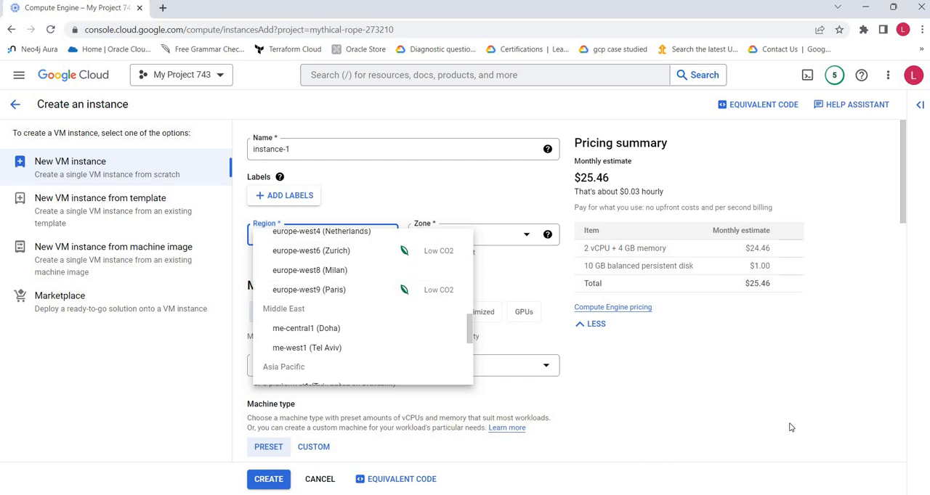
{"action": "left_click", "coordinate": [524, 244]}
{"action": "left_click", "coordinate": [513, 237]}
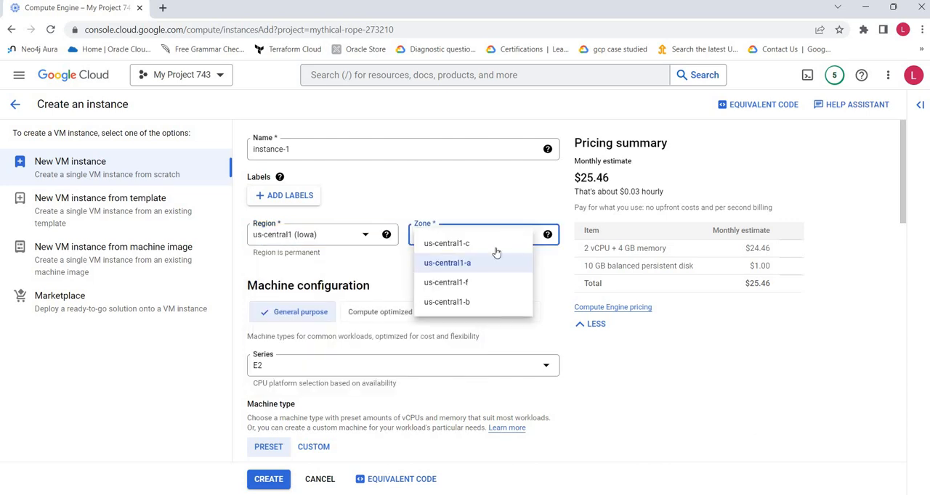
{"action": "left_click", "coordinate": [488, 266]}
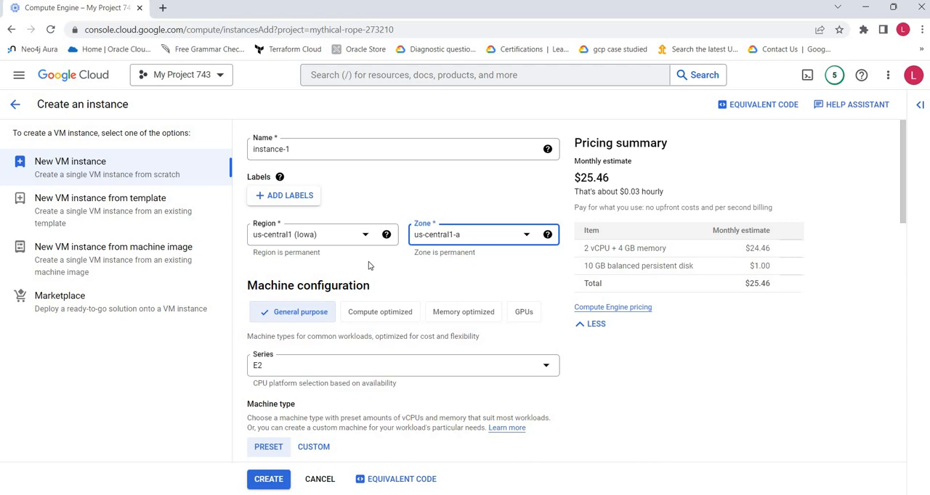
Step: Try the Compute optimized, Memory optimized and GPUs machine families, and return to General purpose
{"action": "scroll", "coordinate": [370, 265], "scroll_direction": "down", "scroll_amount": 1}
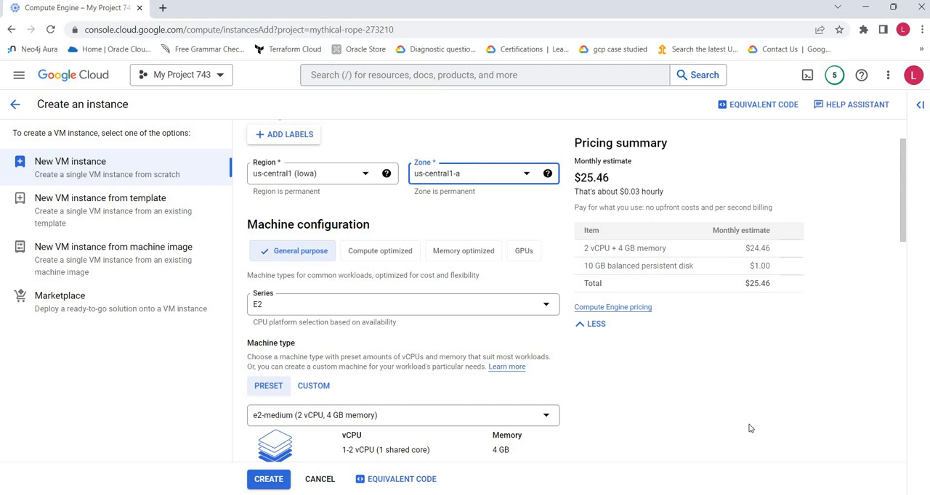
{"action": "scroll", "coordinate": [722, 428], "scroll_direction": "down", "scroll_amount": 2}
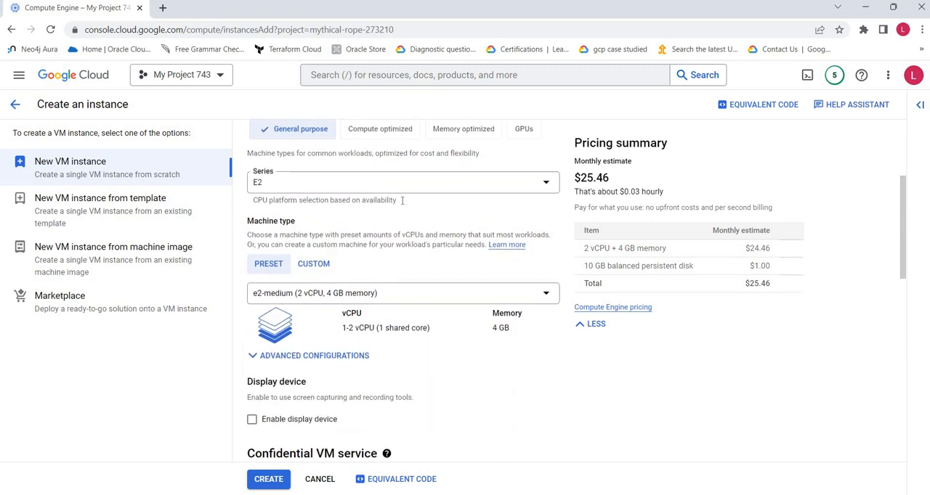
{"action": "scroll", "coordinate": [426, 207], "scroll_direction": "up", "scroll_amount": 1}
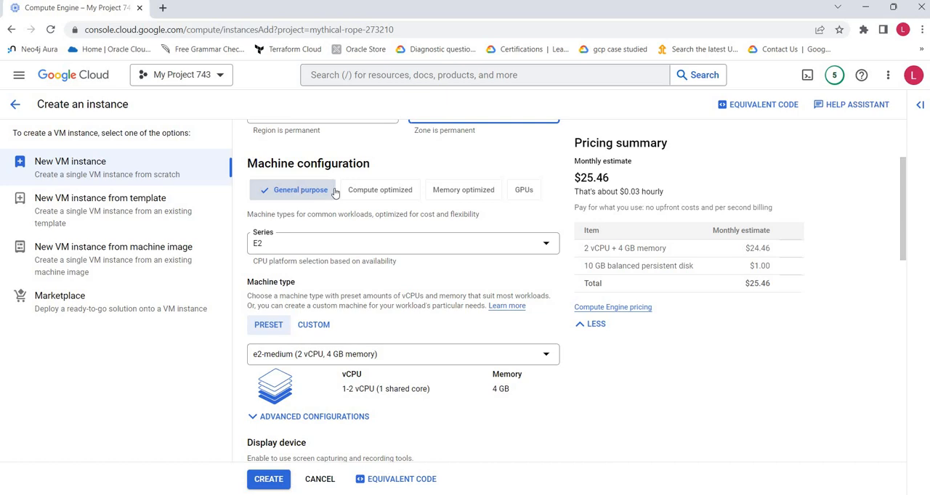
{"action": "left_click", "coordinate": [391, 191]}
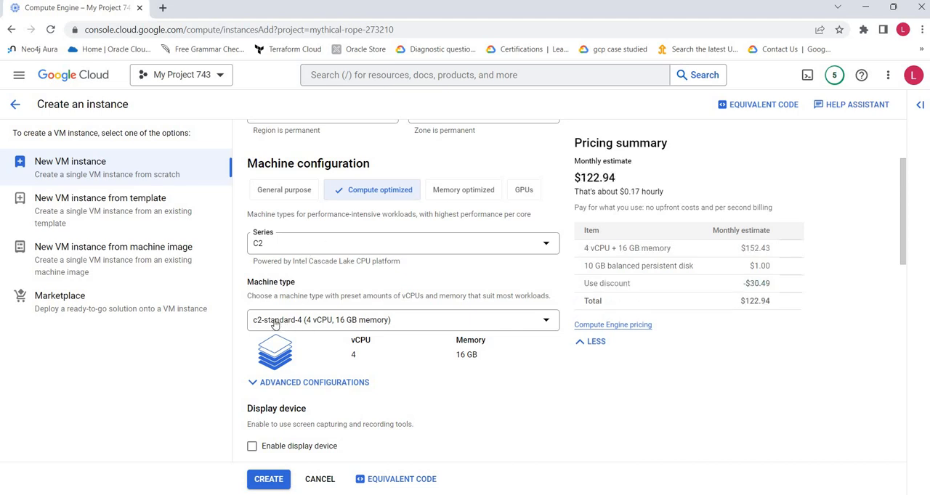
{"action": "left_click", "coordinate": [463, 193]}
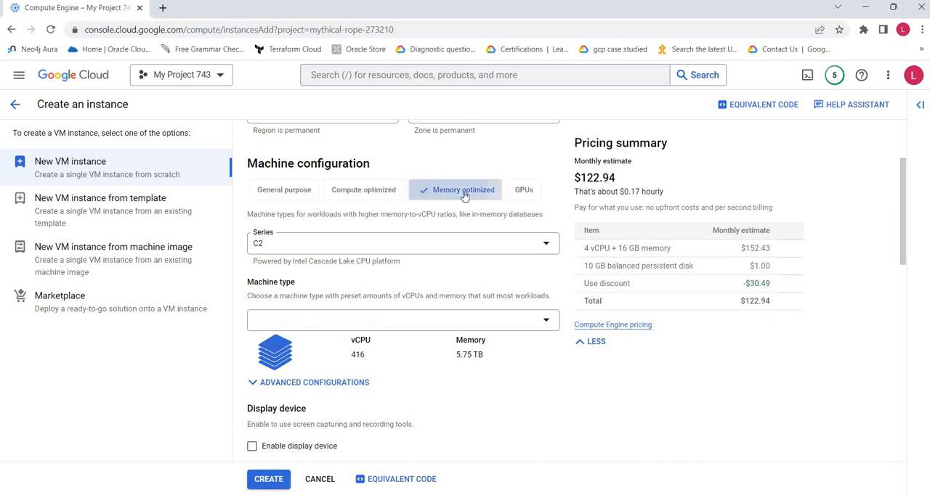
{"action": "left_click", "coordinate": [526, 193]}
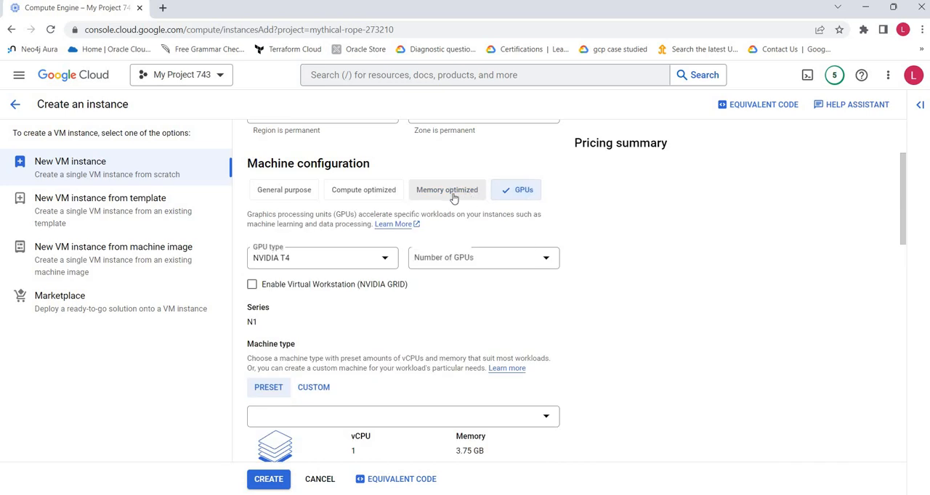
{"action": "left_click", "coordinate": [279, 193]}
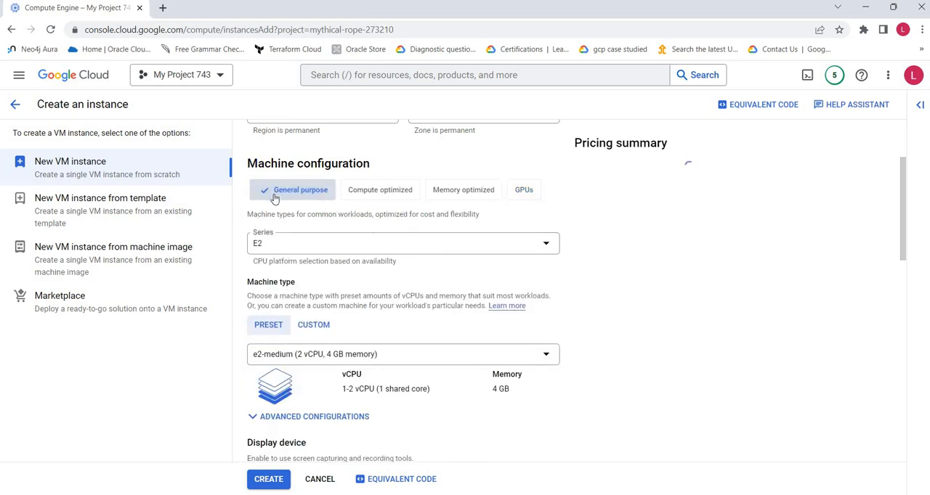
Step: Browse the General purpose machine series and select E2
{"action": "left_click", "coordinate": [319, 251]}
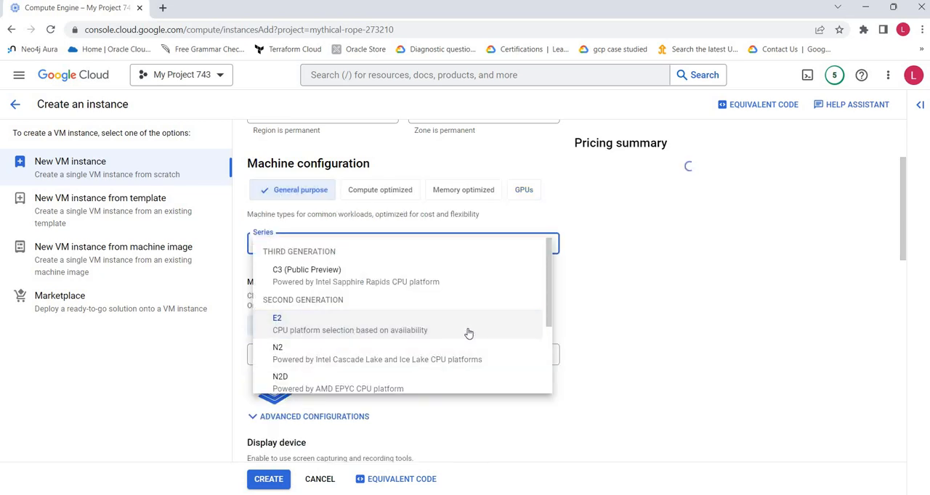
{"action": "scroll", "coordinate": [440, 323], "scroll_direction": "down", "scroll_amount": 1}
{"action": "scroll", "coordinate": [440, 323], "scroll_direction": "down", "scroll_amount": 1}
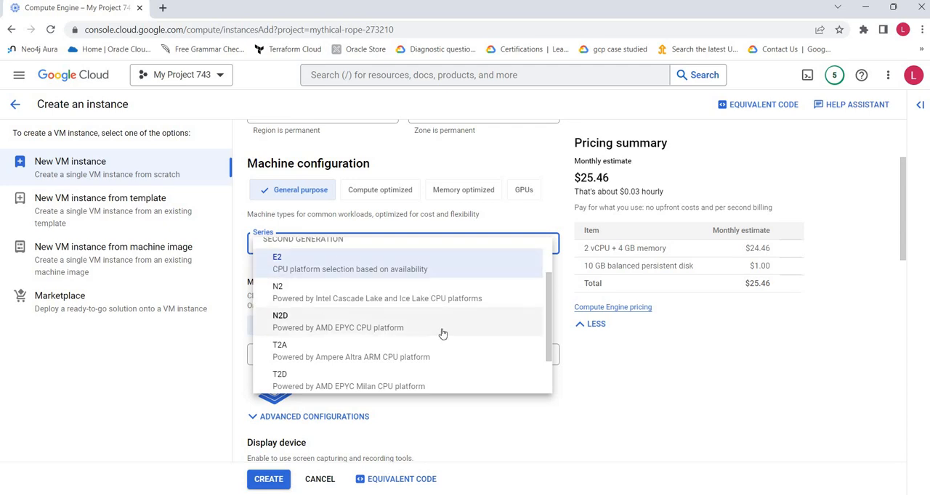
{"action": "scroll", "coordinate": [441, 335], "scroll_direction": "down", "scroll_amount": 1}
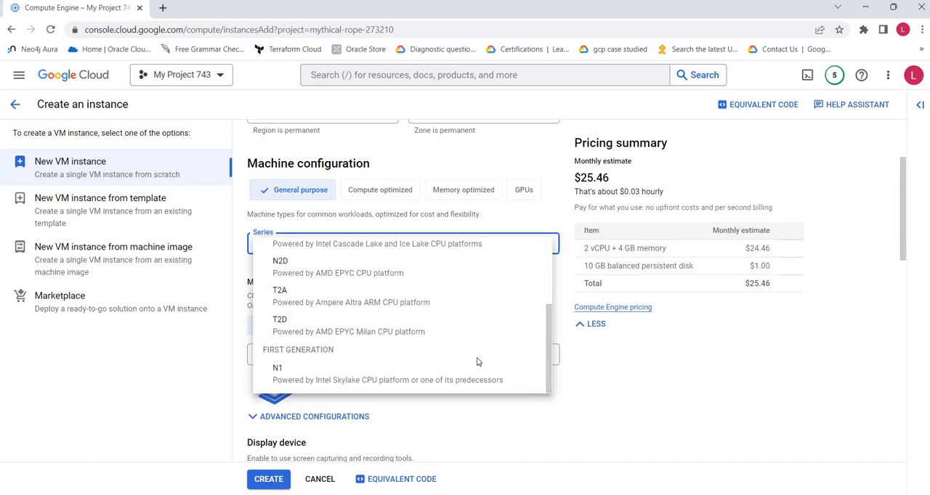
{"action": "scroll", "coordinate": [478, 363], "scroll_direction": "up", "scroll_amount": 3}
{"action": "left_click", "coordinate": [328, 320]}
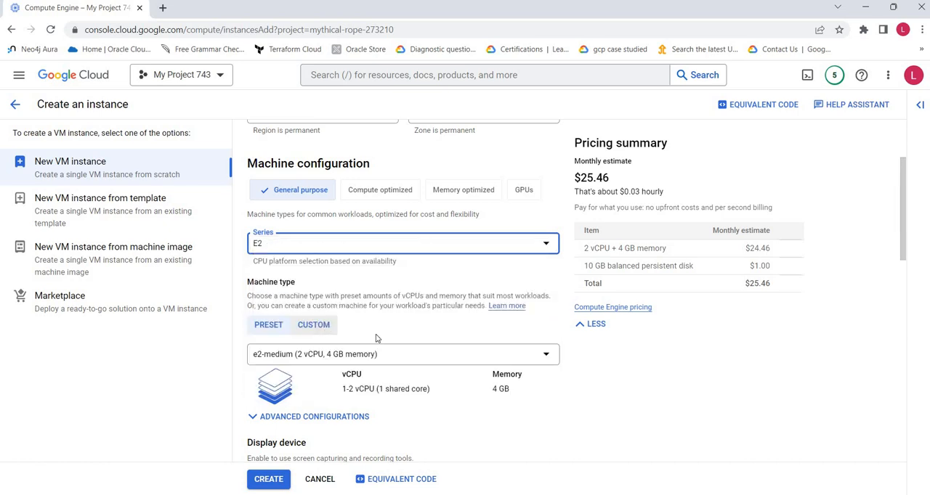
Step: Expand the advanced machine configurations, and set the machine type to the Standard preset e2-standard-8 (8 vCPU, 32 GB memory)
{"action": "scroll", "coordinate": [378, 372], "scroll_direction": "down", "scroll_amount": 1}
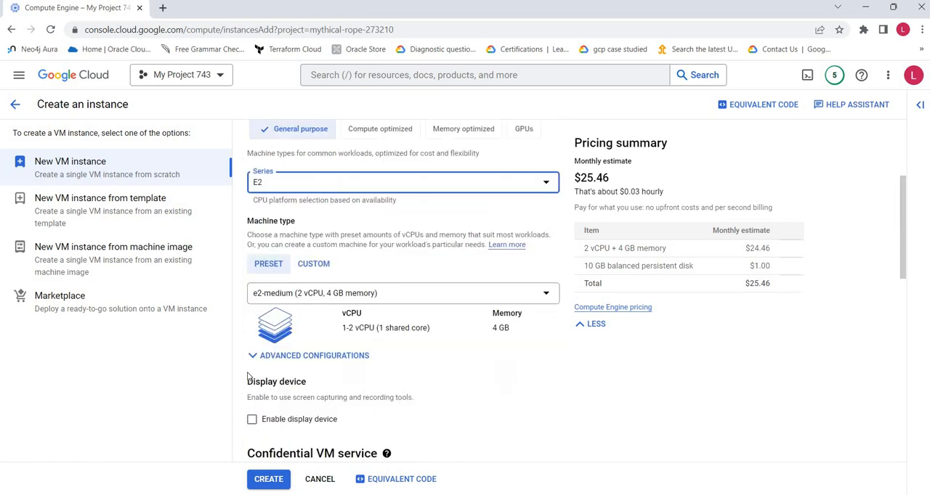
{"action": "left_click", "coordinate": [289, 356]}
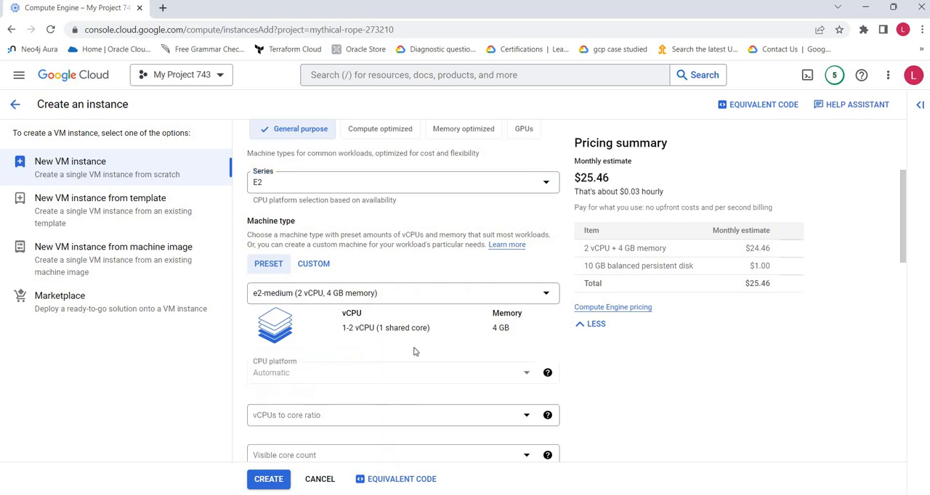
{"action": "scroll", "coordinate": [385, 342], "scroll_direction": "down", "scroll_amount": 1}
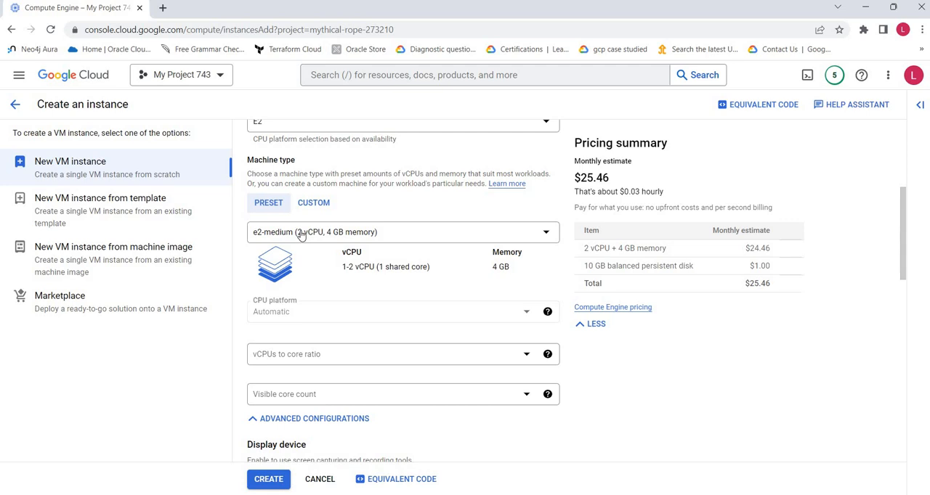
{"action": "left_click", "coordinate": [301, 232]}
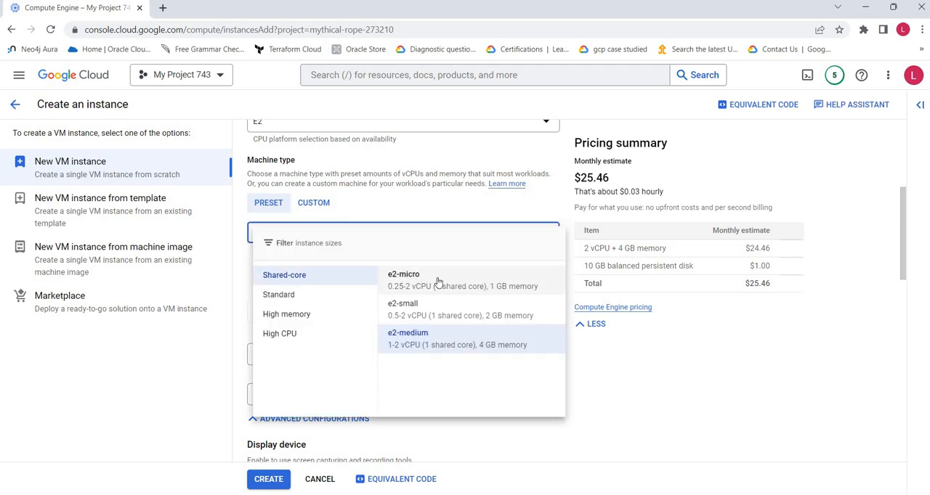
{"action": "left_click", "coordinate": [294, 297]}
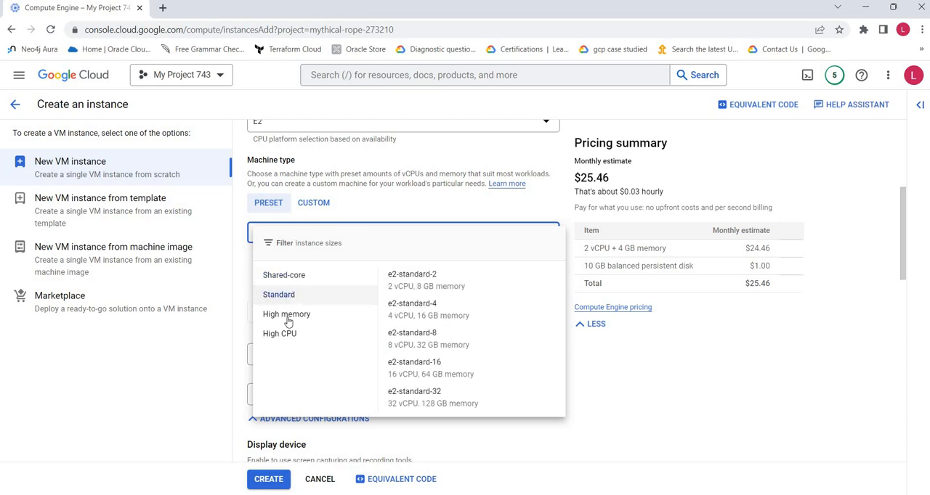
{"action": "left_click", "coordinate": [289, 316]}
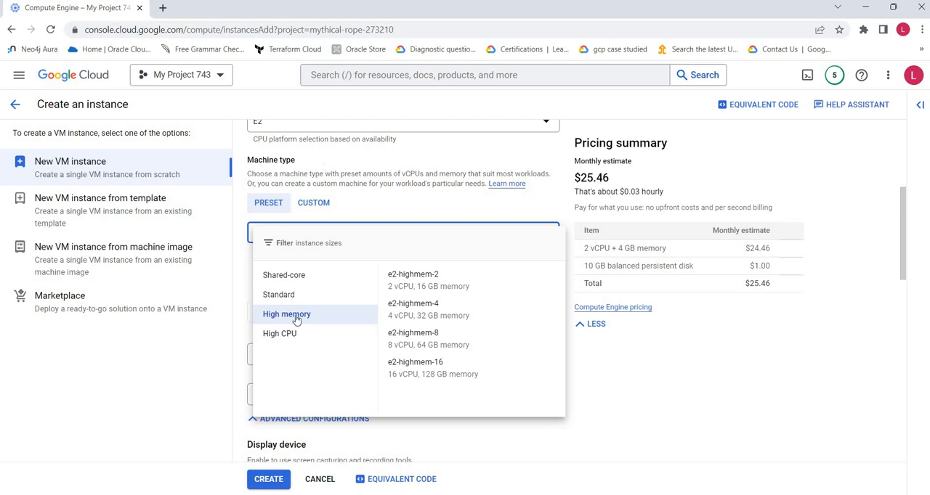
{"action": "left_click", "coordinate": [294, 295]}
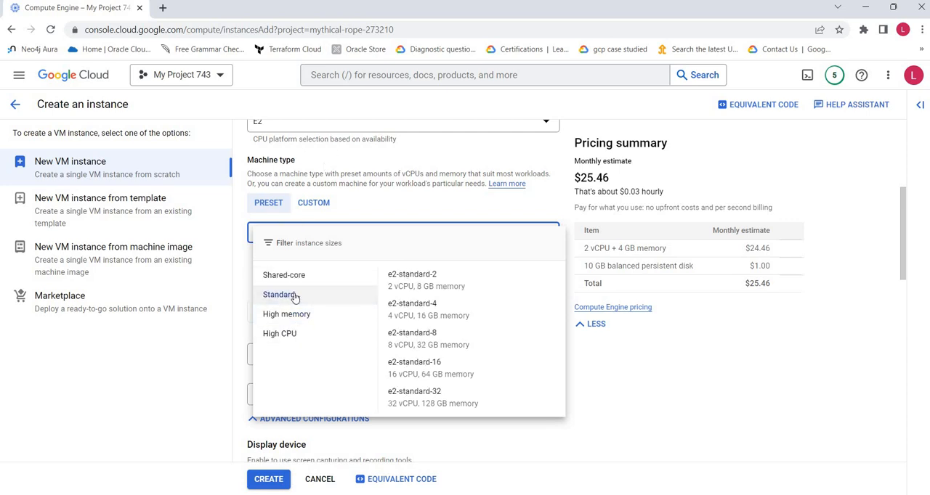
{"action": "left_click", "coordinate": [479, 340]}
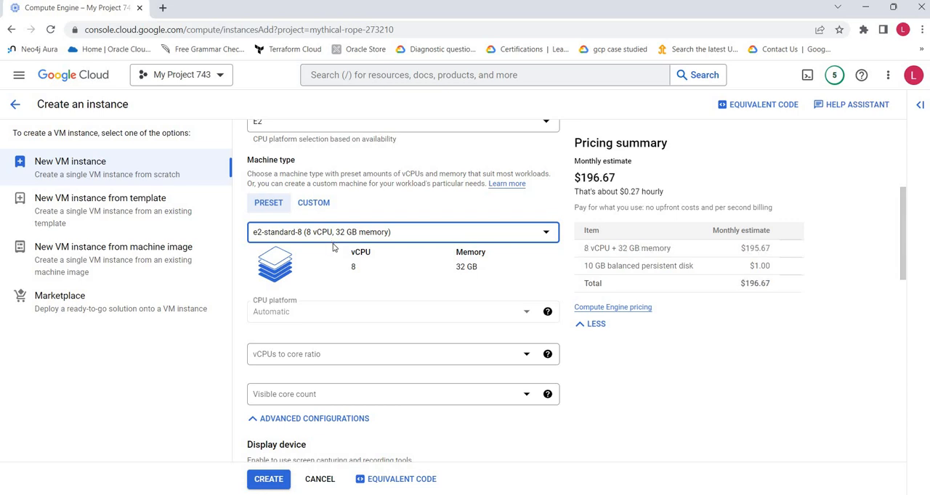
Step: Try a custom machine type with 32 vCPU cores and 128 GB of memory
{"action": "left_click", "coordinate": [319, 206]}
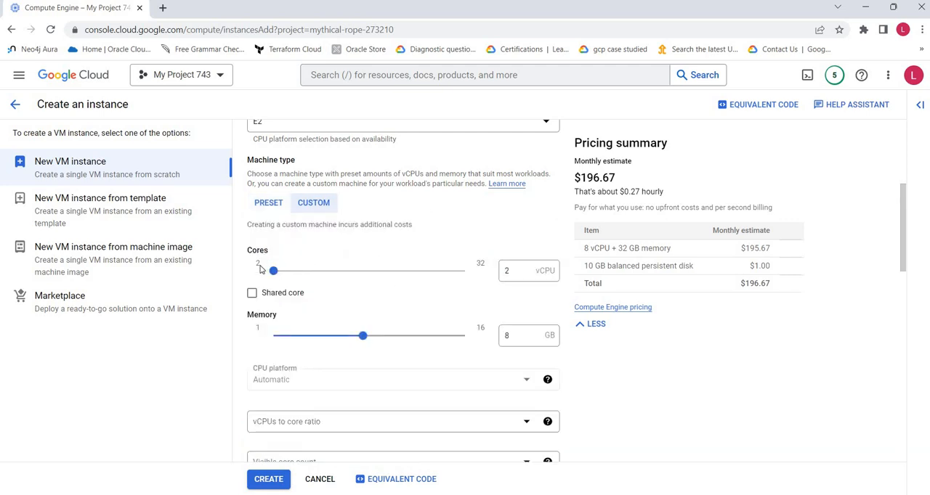
{"action": "left_click_drag", "start_coordinate": [274, 270], "coordinate": [476, 277]}
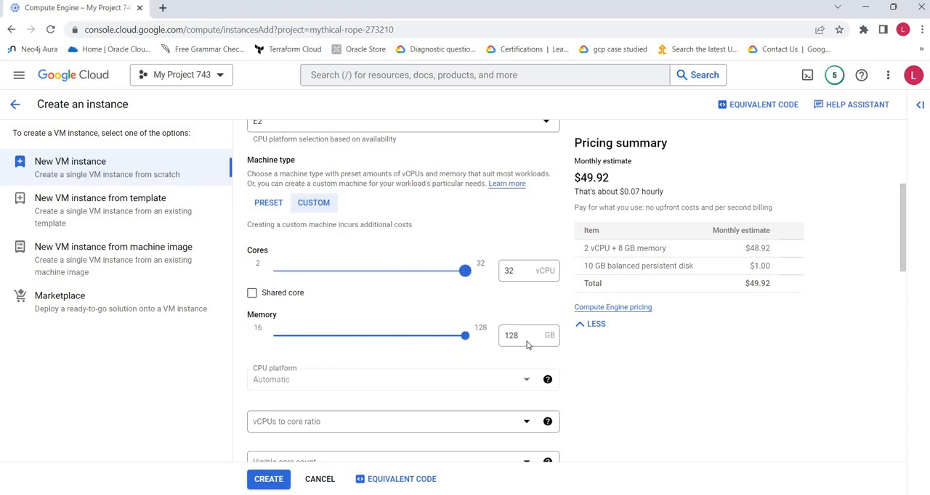
{"action": "scroll", "coordinate": [456, 401], "scroll_direction": "down", "scroll_amount": 1}
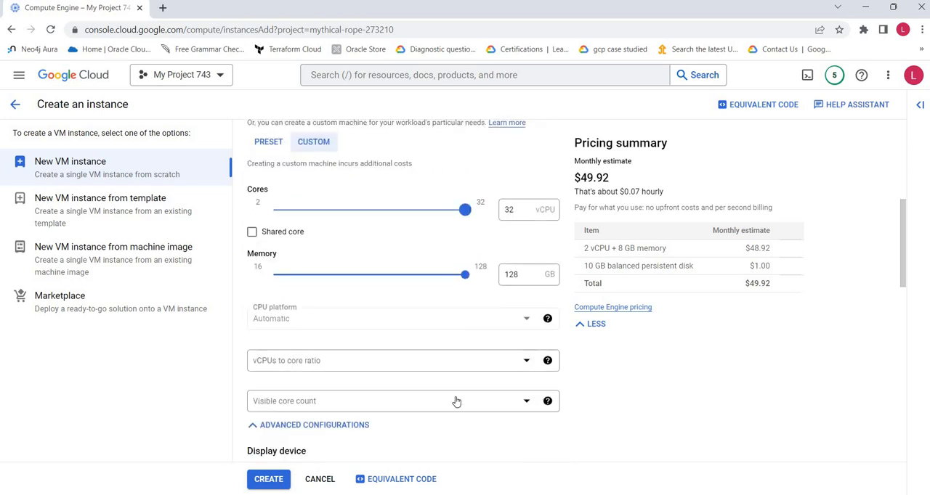
{"action": "scroll", "coordinate": [455, 400], "scroll_direction": "up", "scroll_amount": 1}
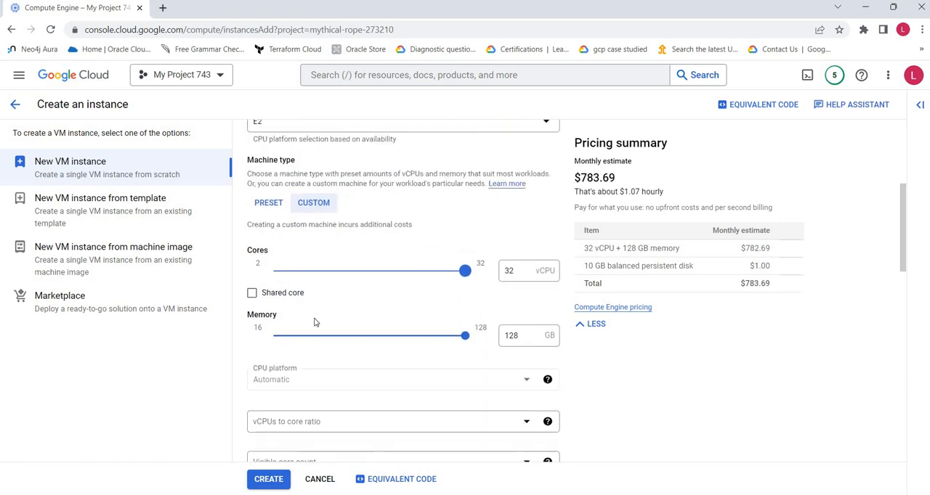
Step: Switch back to preset machine types and select e2-standard-8 (8 vCPU, 32 GB memory)
{"action": "left_click", "coordinate": [259, 208]}
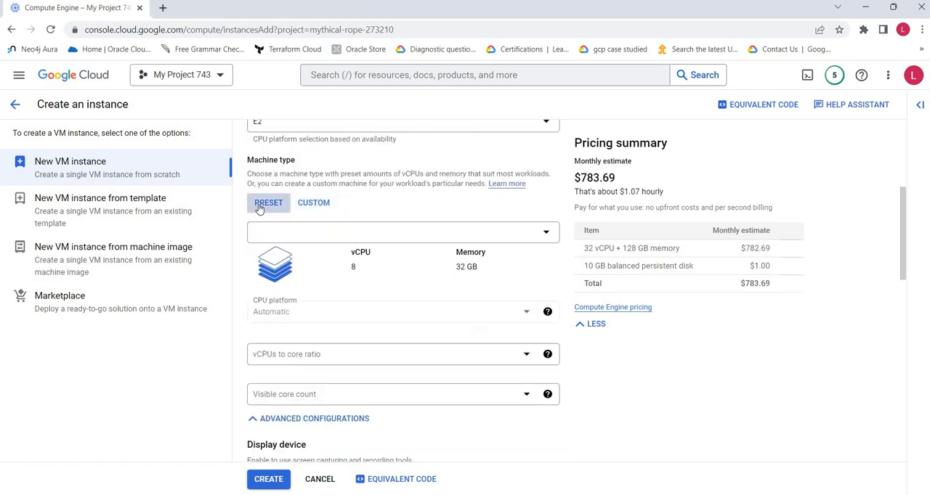
{"action": "left_click", "coordinate": [338, 232]}
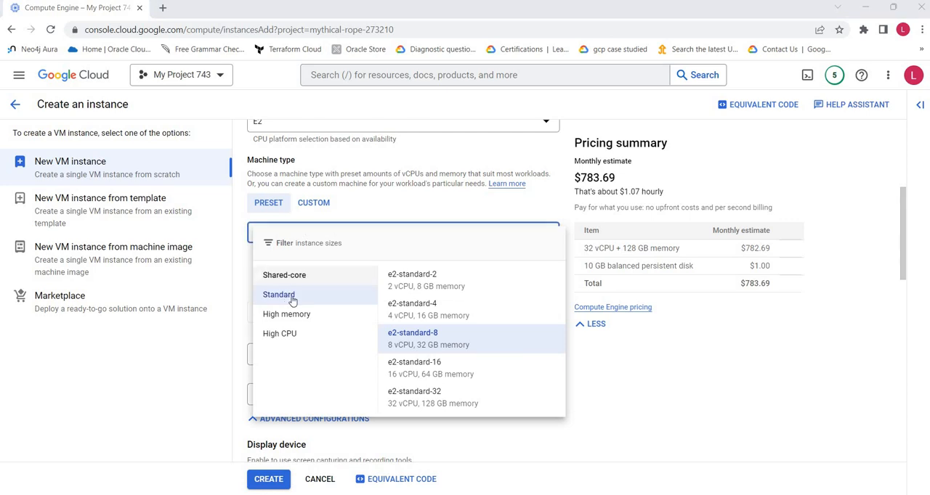
{"action": "left_click", "coordinate": [440, 344]}
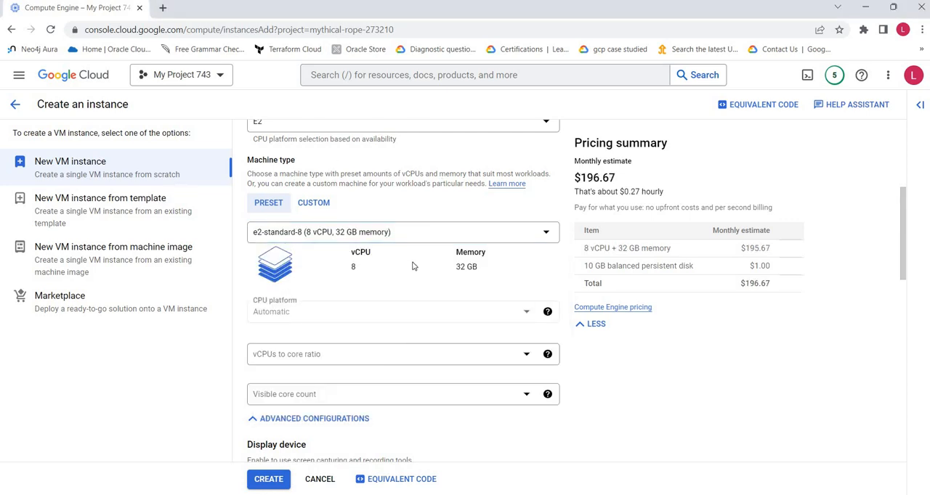
Step: Collapse the advanced machine configurations, open the Enable Confidential Computing dialog to review its compatible VM settings, and cancel it
{"action": "scroll", "coordinate": [414, 266], "scroll_direction": "down", "scroll_amount": 1}
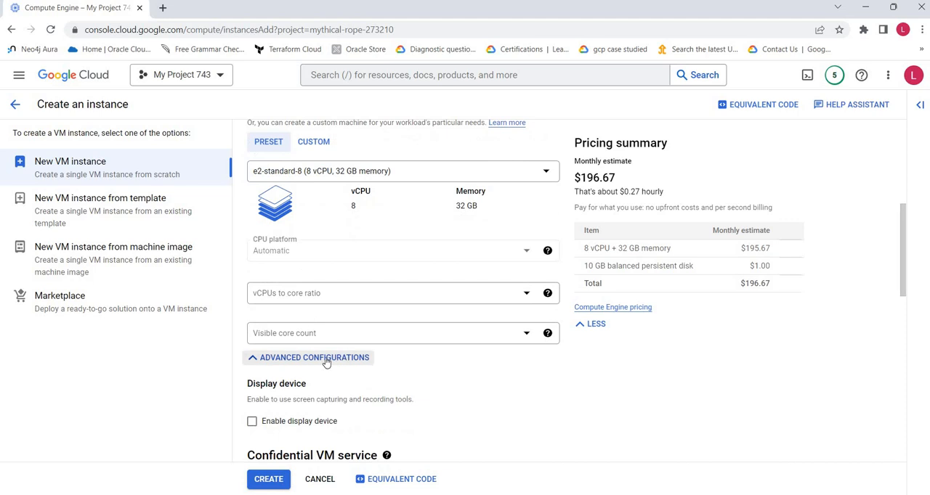
{"action": "left_click", "coordinate": [327, 360]}
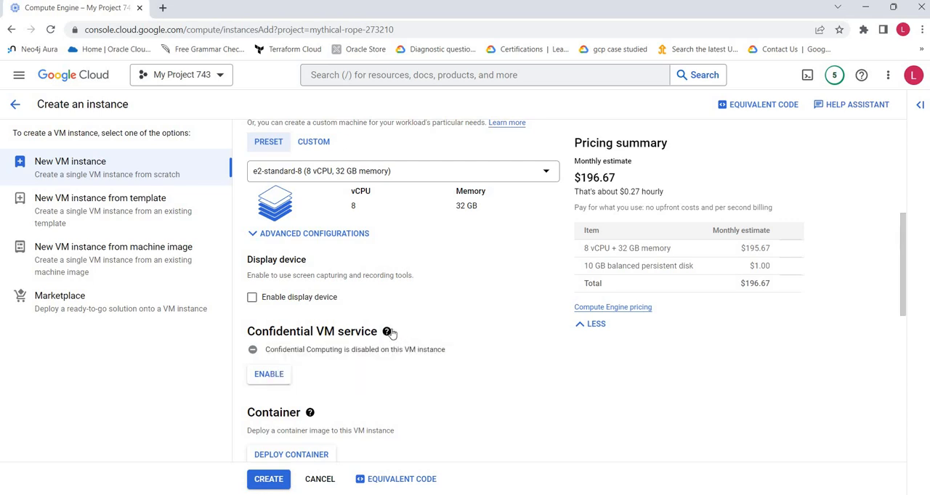
{"action": "mouse_move", "coordinate": [391, 332]}
{"action": "left_click", "coordinate": [269, 374]}
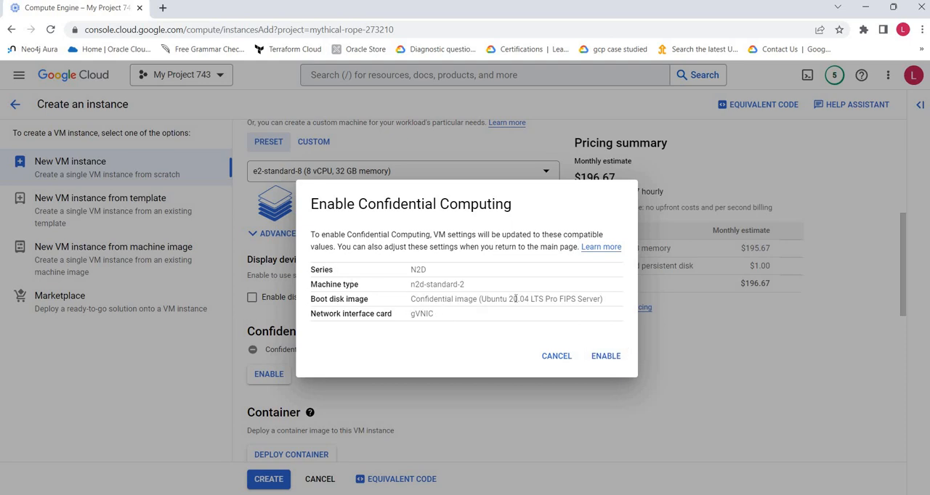
{"action": "left_click", "coordinate": [556, 357]}
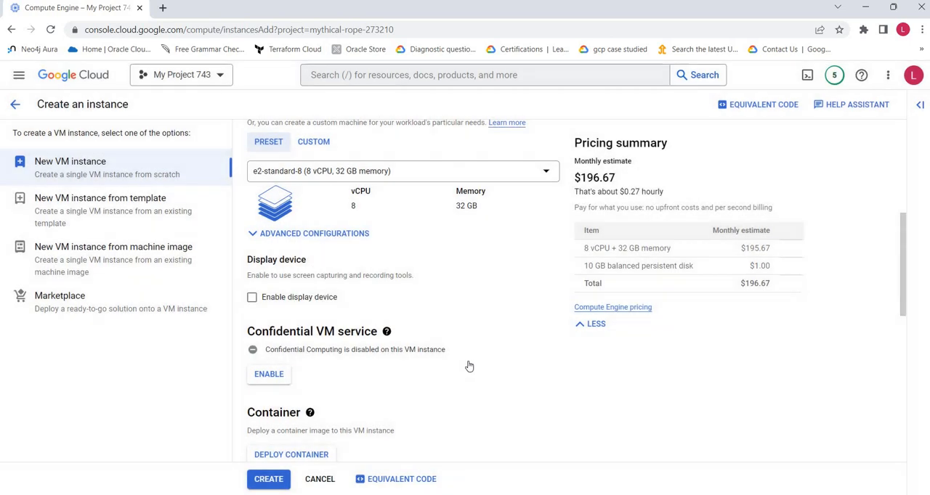
Step: Review the Container section's description and help for deploying a container image to the VM instance
{"action": "scroll", "coordinate": [421, 352], "scroll_direction": "down", "scroll_amount": 3}
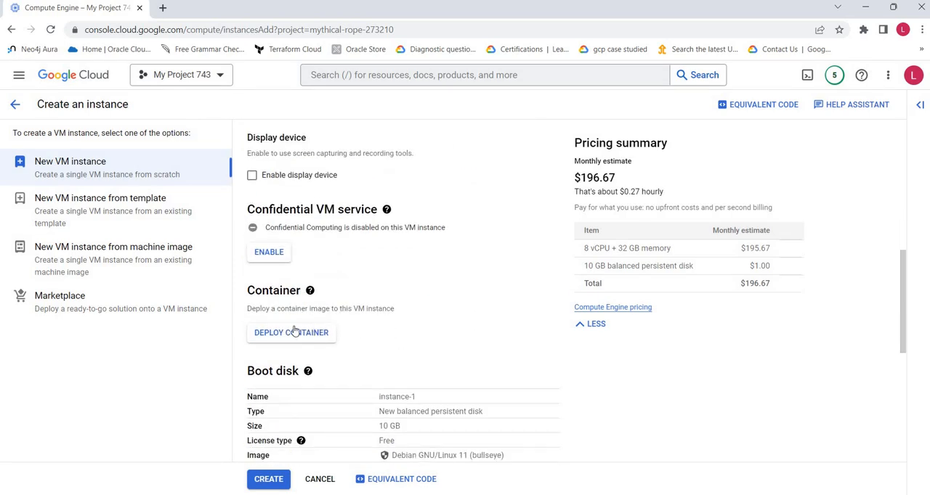
{"action": "left_click_drag", "start_coordinate": [266, 309], "coordinate": [388, 311]}
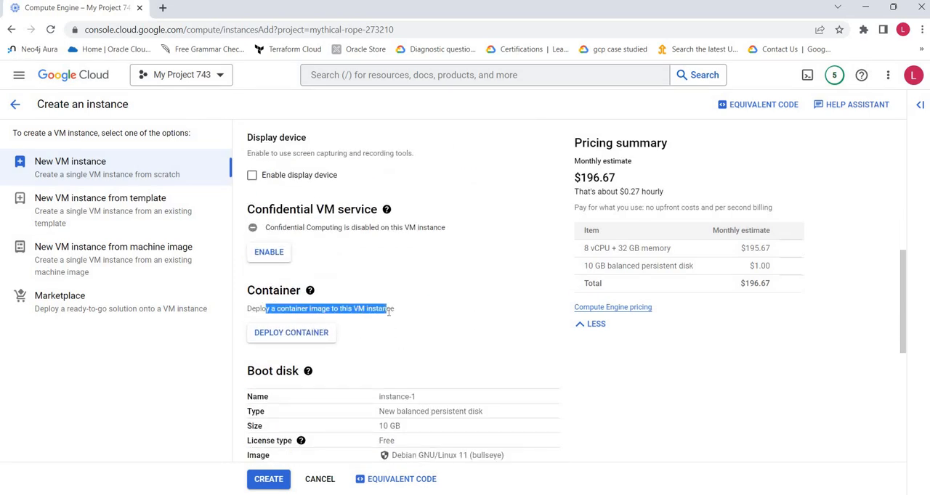
{"action": "left_click", "coordinate": [432, 316]}
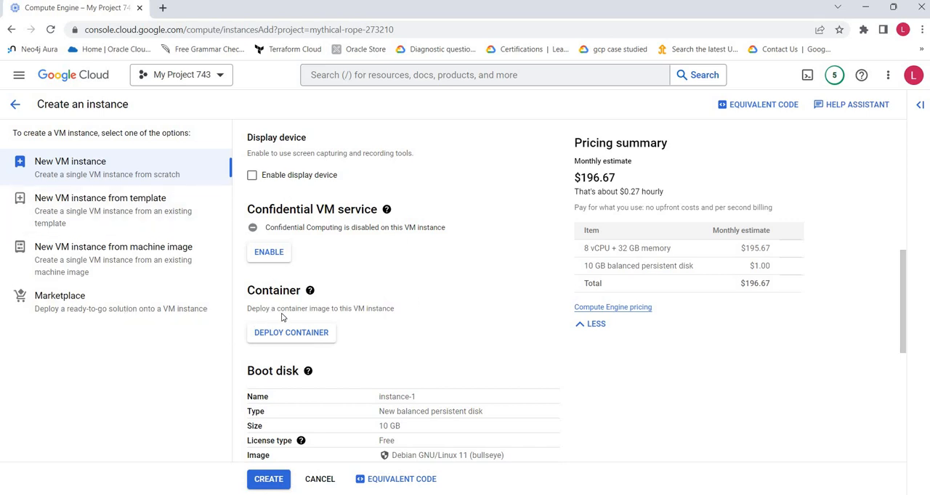
{"action": "mouse_move", "coordinate": [310, 292]}
{"action": "scroll", "coordinate": [336, 333], "scroll_direction": "down", "scroll_amount": 1}
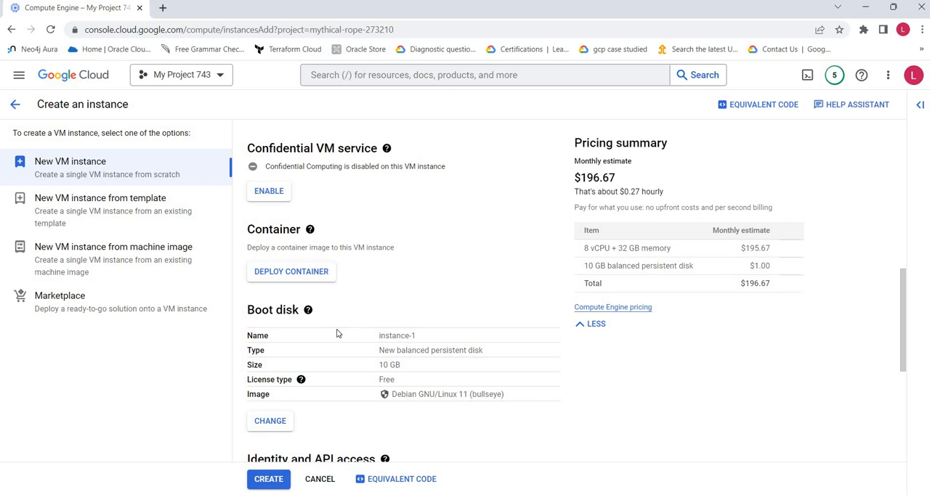
Step: Open the boot disk settings for changing and set the public image's operating system to CentOS
{"action": "scroll", "coordinate": [323, 335], "scroll_direction": "down", "scroll_amount": 1}
{"action": "mouse_move", "coordinate": [308, 248]}
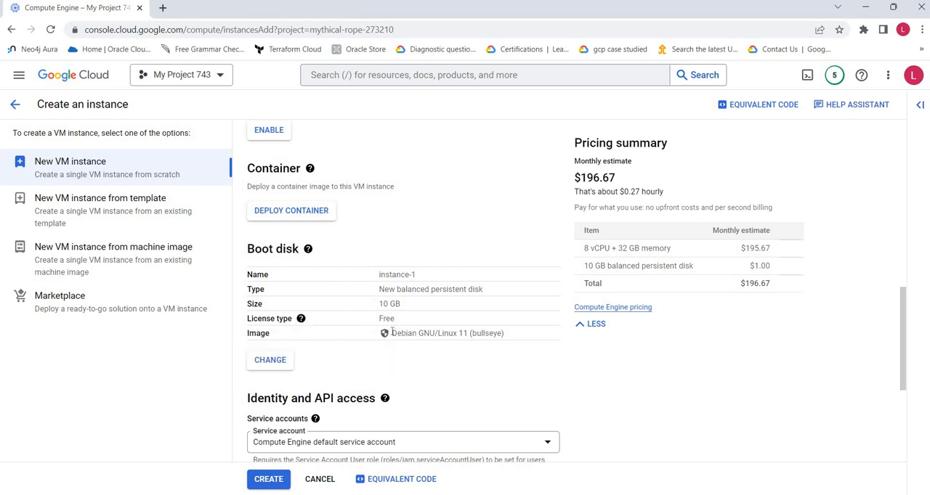
{"action": "left_click_drag", "start_coordinate": [392, 333], "coordinate": [463, 332]}
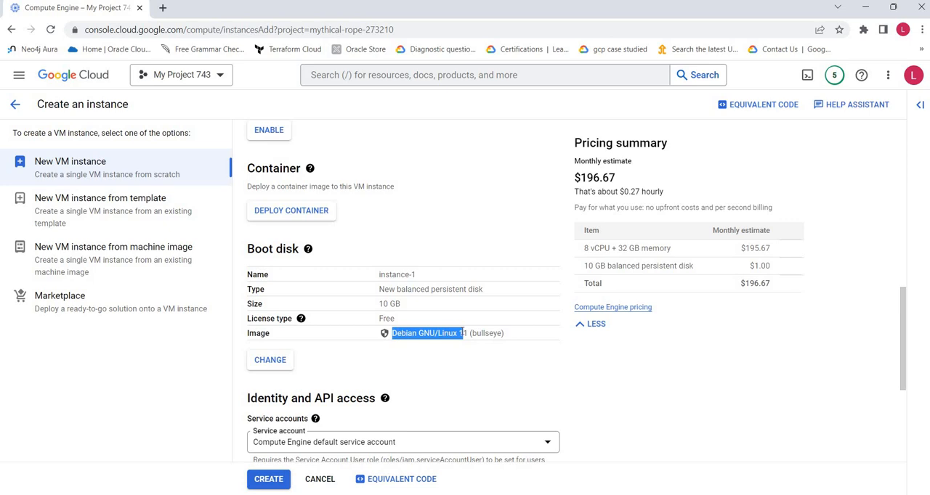
{"action": "left_click", "coordinate": [273, 358]}
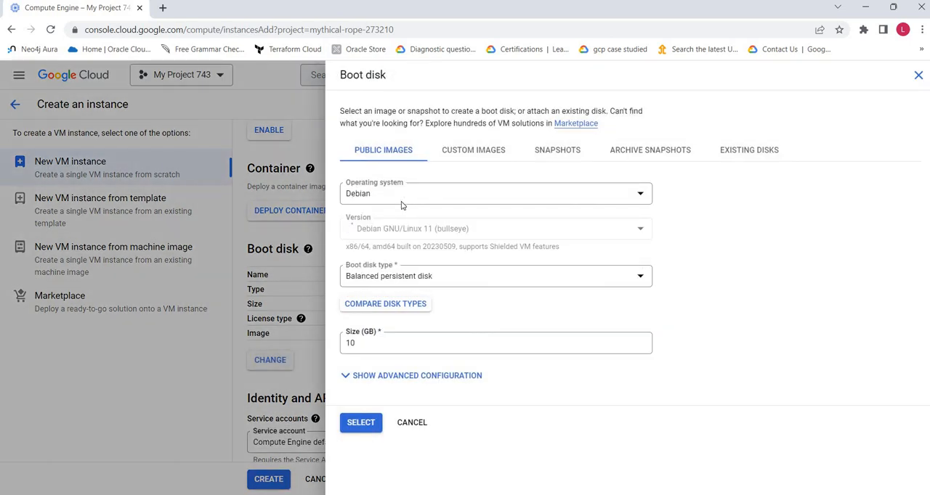
{"action": "left_click", "coordinate": [401, 198]}
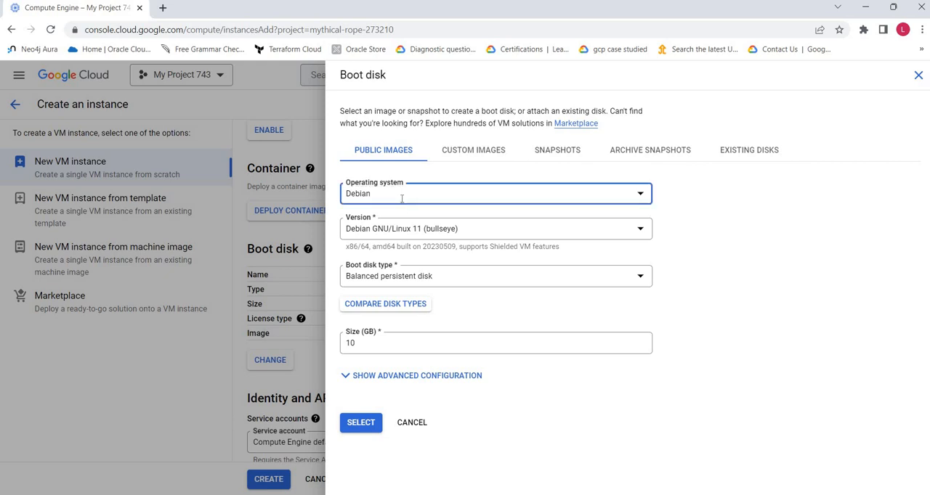
{"action": "left_click", "coordinate": [390, 238]}
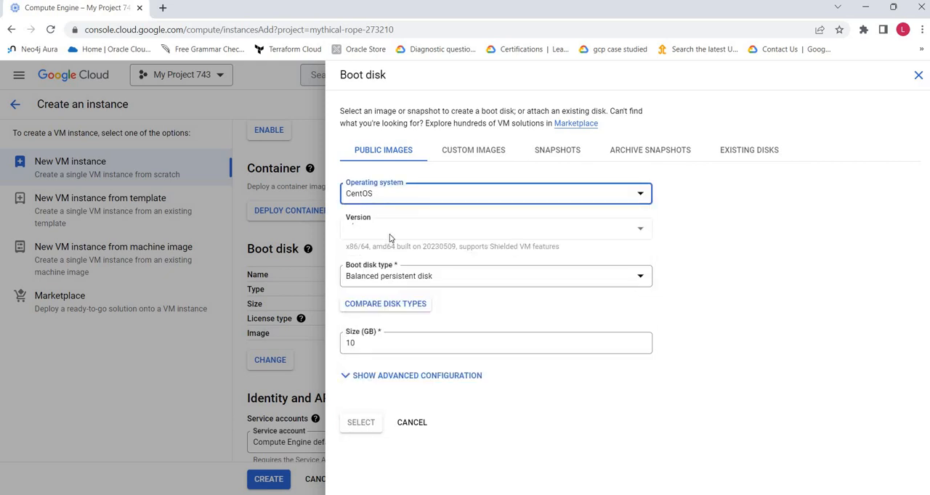
Step: Browse the full list of public operating systems for the boot disk and pick CentOS again
{"action": "left_click", "coordinate": [481, 202]}
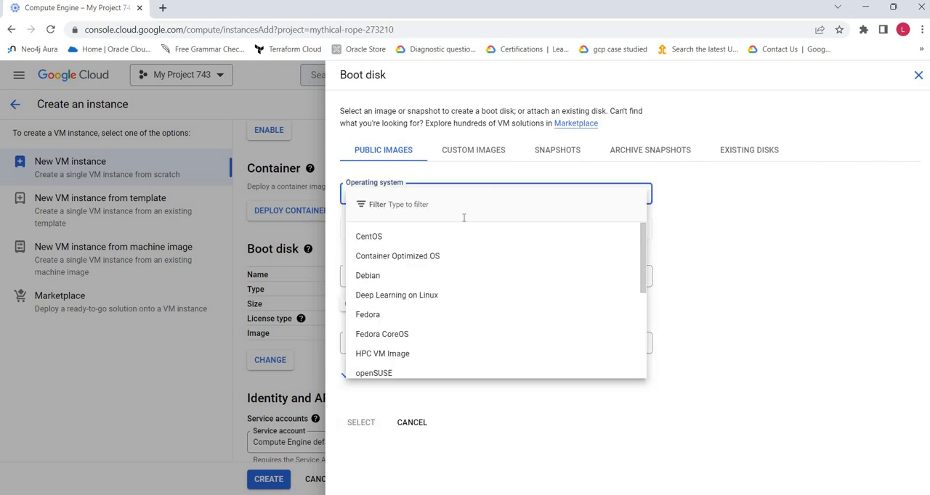
{"action": "scroll", "coordinate": [552, 306], "scroll_direction": "down", "scroll_amount": 1}
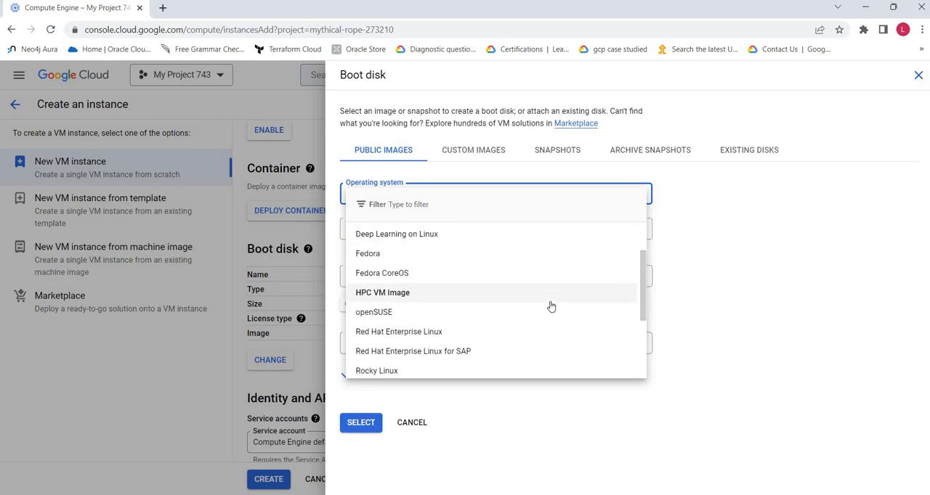
{"action": "scroll", "coordinate": [451, 264], "scroll_direction": "down", "scroll_amount": 1}
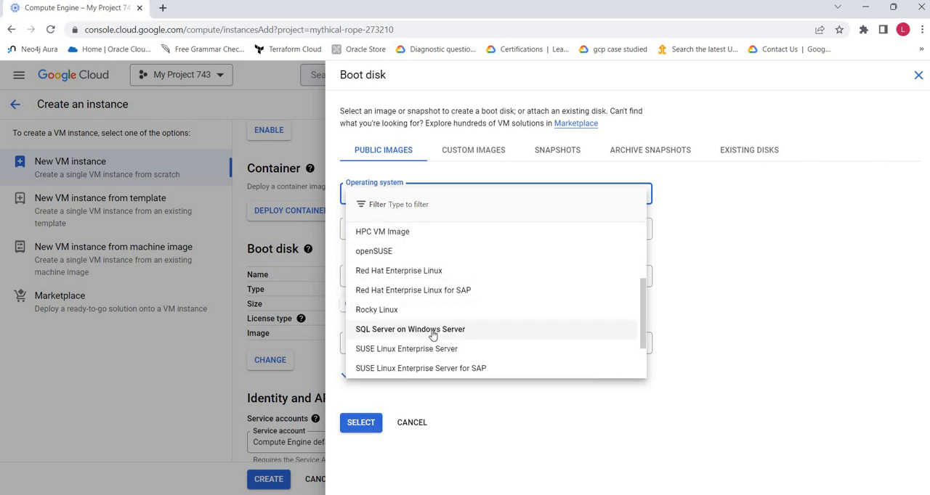
{"action": "scroll", "coordinate": [434, 320], "scroll_direction": "down", "scroll_amount": 1}
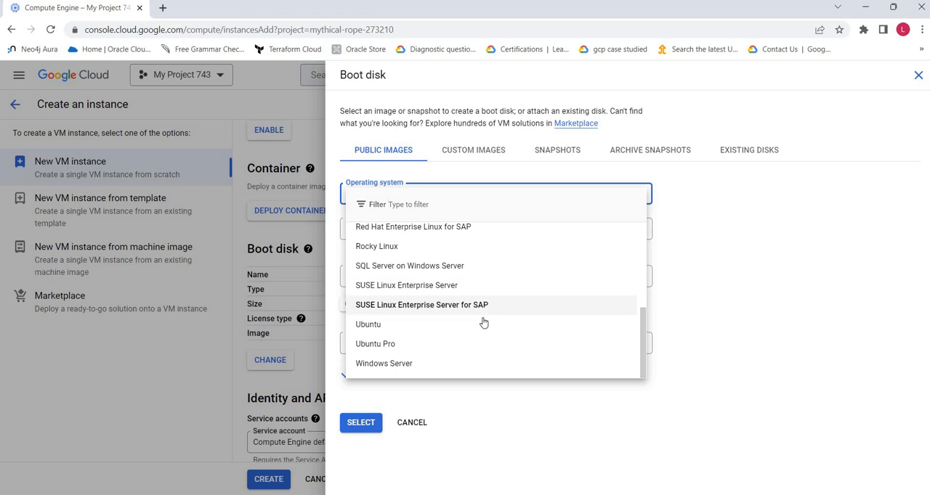
{"action": "scroll", "coordinate": [456, 245], "scroll_direction": "up", "scroll_amount": 3}
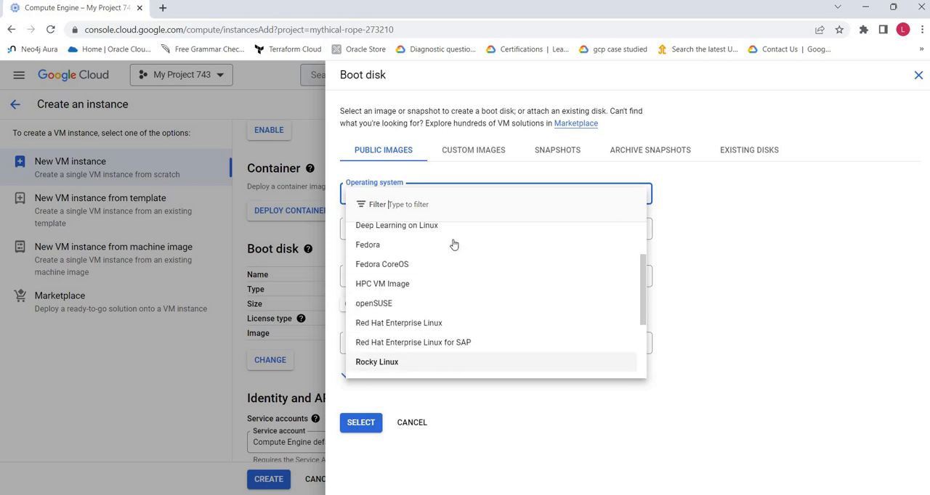
{"action": "left_click", "coordinate": [415, 239]}
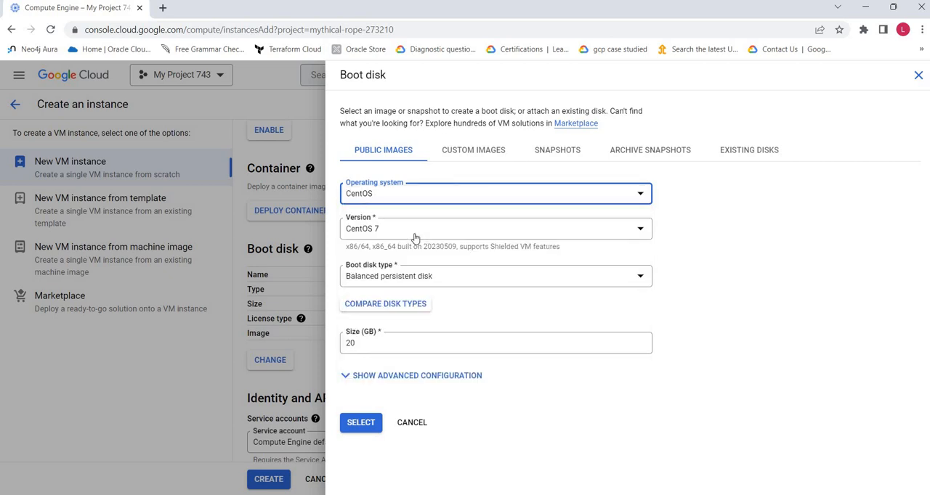
Step: Examine the available CentOS versions, the boot disk types and the disk size setting
{"action": "left_click", "coordinate": [429, 230]}
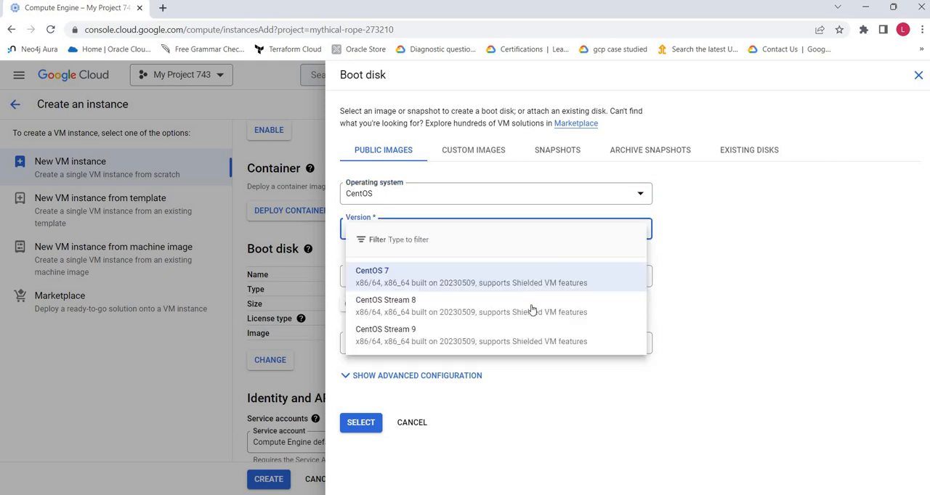
{"action": "left_click", "coordinate": [706, 282]}
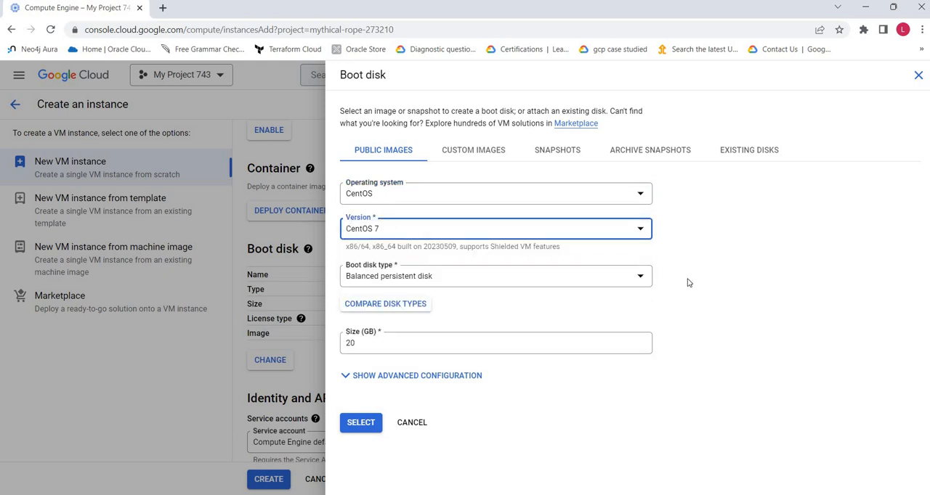
{"action": "left_click", "coordinate": [428, 281]}
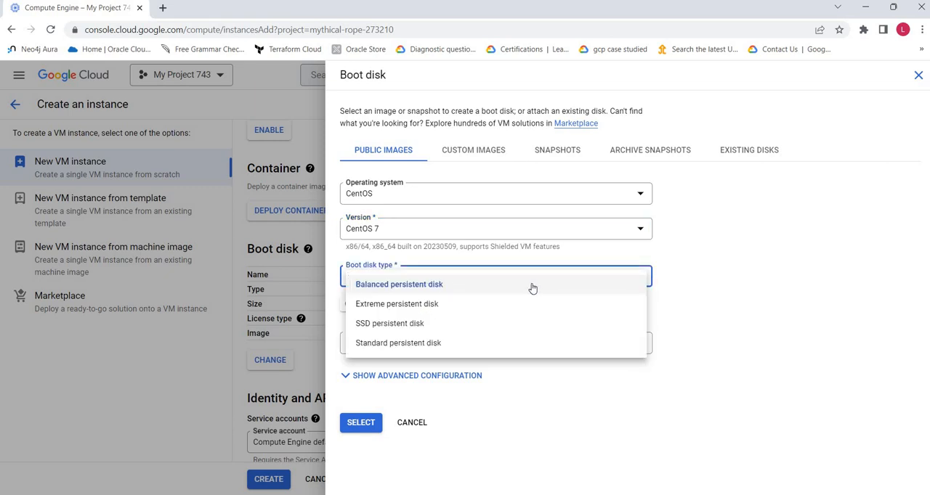
{"action": "left_click", "coordinate": [752, 292]}
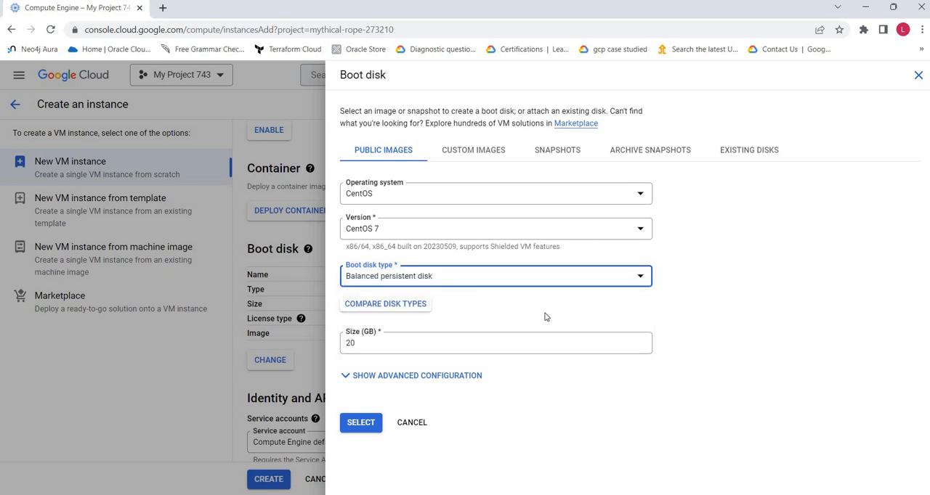
{"action": "left_click", "coordinate": [375, 347]}
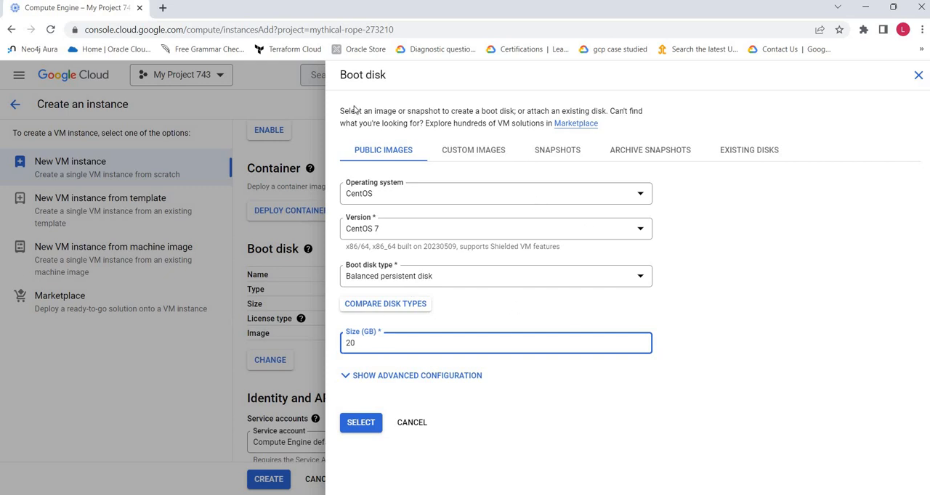
Step: Look through the custom images, snapshots and existing disks as boot disk sources, and return to the public images
{"action": "left_click", "coordinate": [464, 153]}
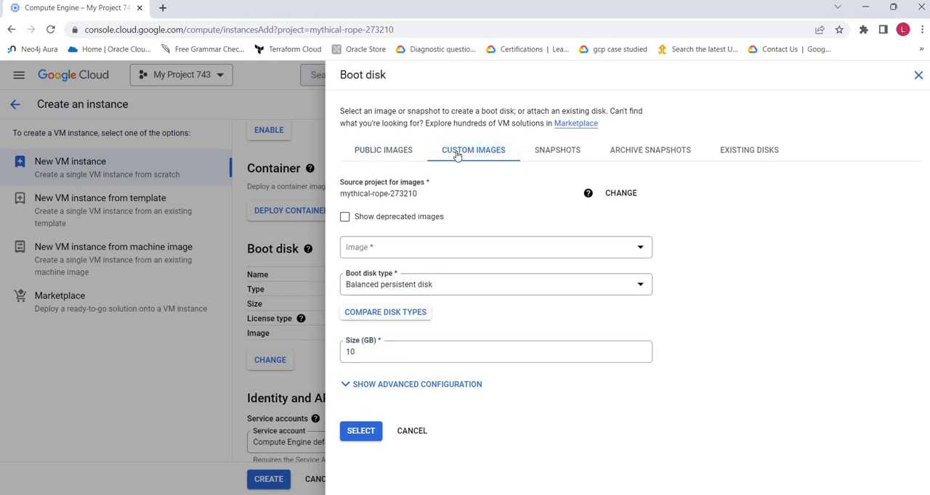
{"action": "left_click", "coordinate": [557, 152]}
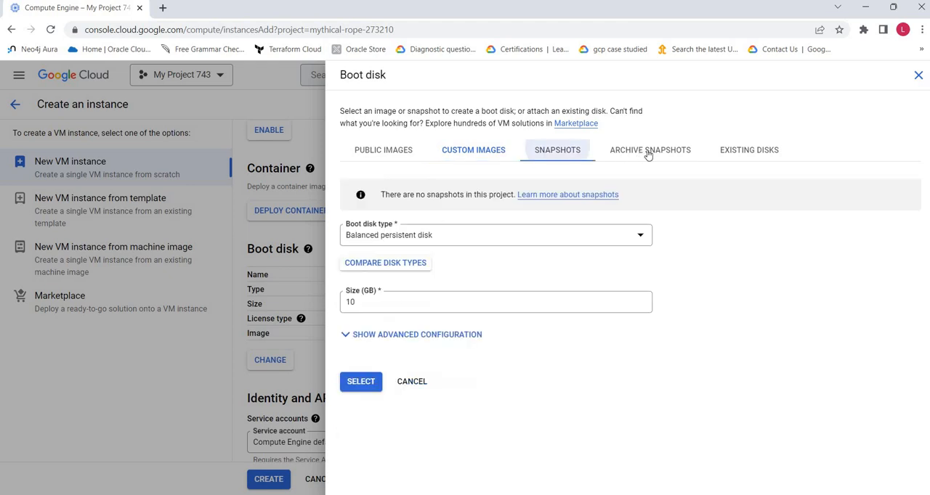
{"action": "left_click", "coordinate": [776, 156]}
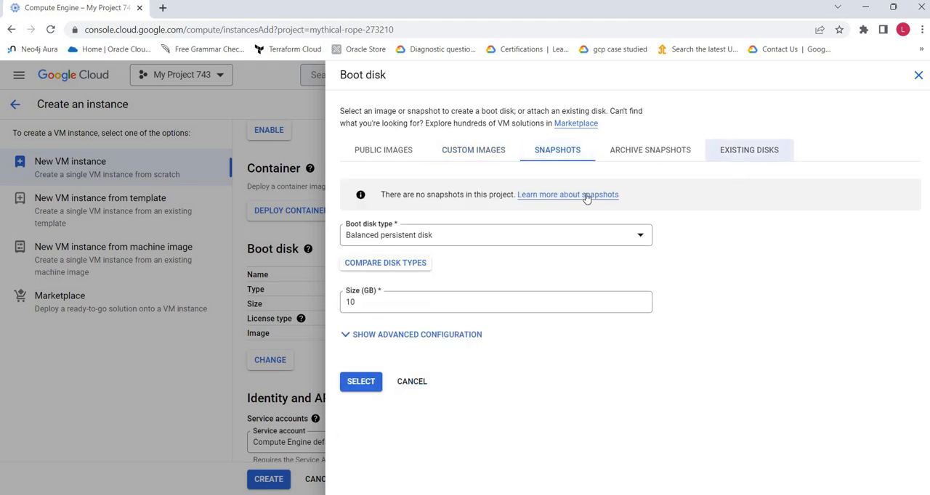
{"action": "left_click", "coordinate": [375, 150]}
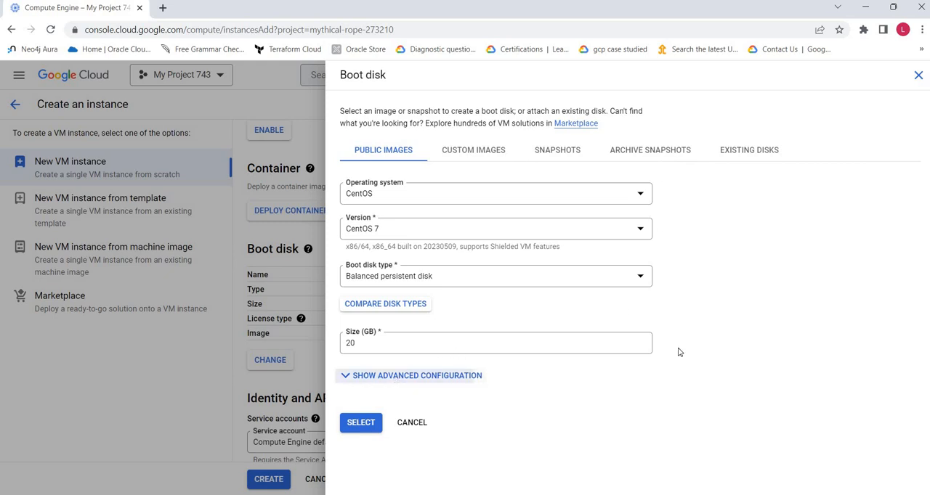
Step: Review the boot disk's advanced deletion, encryption and snapshot options, and apply the 20 GB balanced persistent disk with the CentOS 7 image
{"action": "scroll", "coordinate": [679, 352], "scroll_direction": "down", "scroll_amount": 5}
{"action": "scroll", "coordinate": [677, 352], "scroll_direction": "up", "scroll_amount": 4}
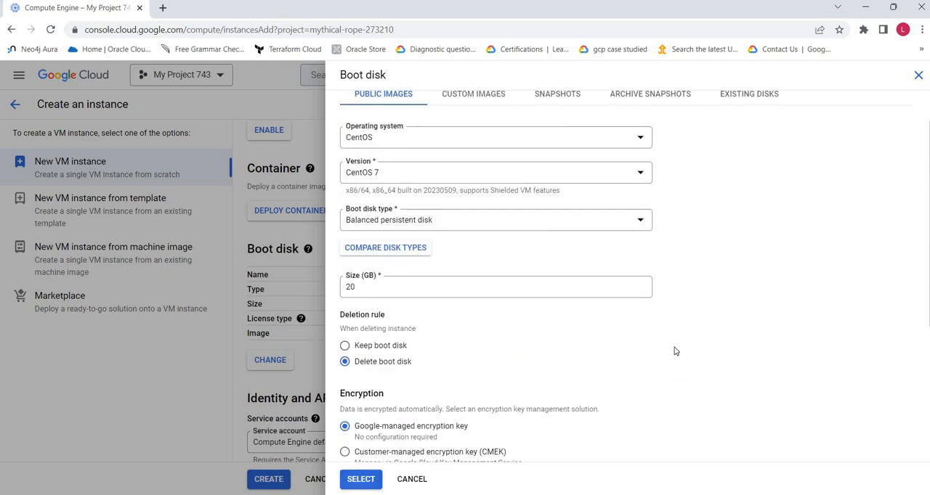
{"action": "scroll", "coordinate": [669, 351], "scroll_direction": "down", "scroll_amount": 1}
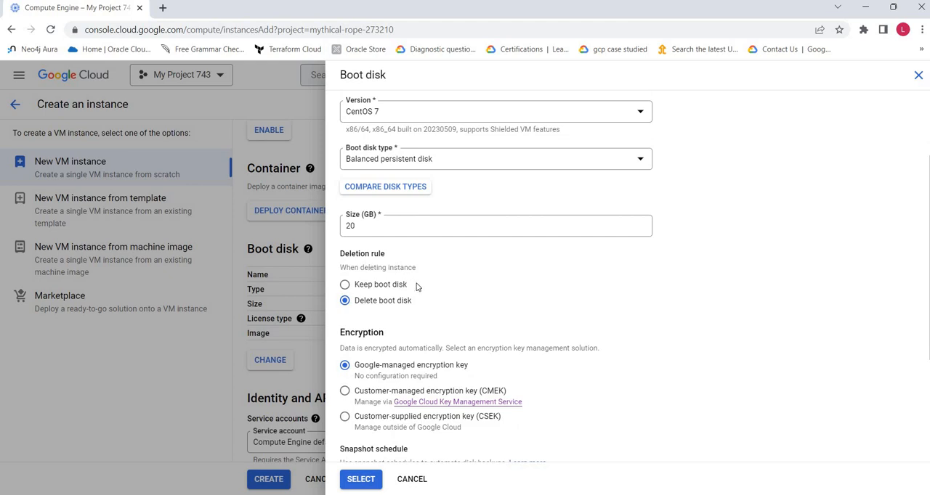
{"action": "scroll", "coordinate": [418, 287], "scroll_direction": "down", "scroll_amount": 1}
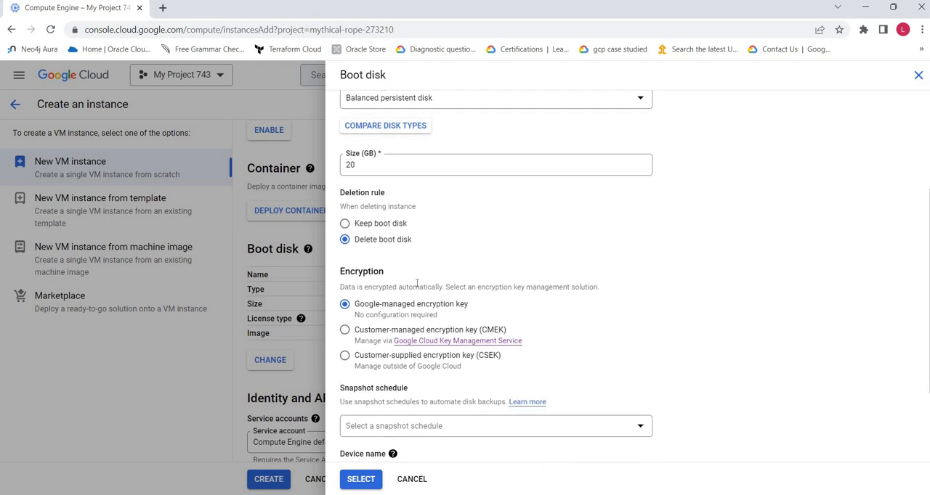
{"action": "scroll", "coordinate": [417, 283], "scroll_direction": "down", "scroll_amount": 1}
{"action": "scroll", "coordinate": [581, 265], "scroll_direction": "down", "scroll_amount": 1}
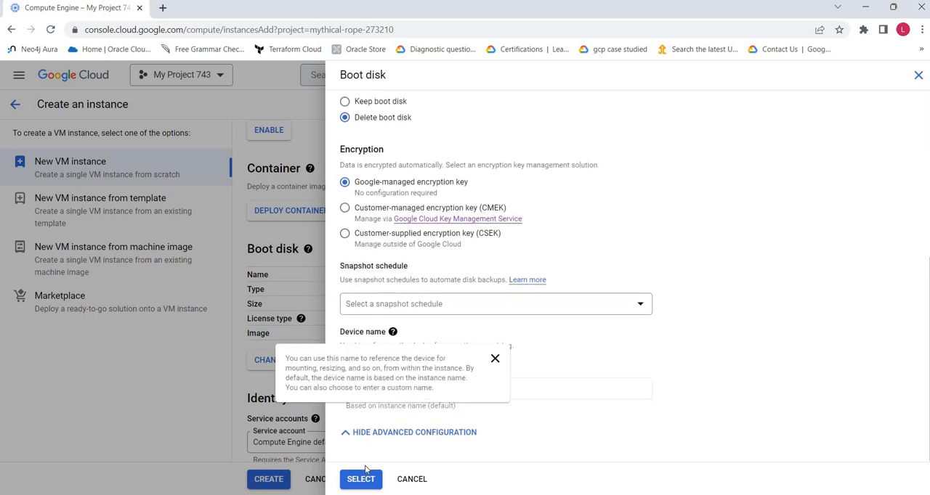
{"action": "left_click", "coordinate": [396, 433]}
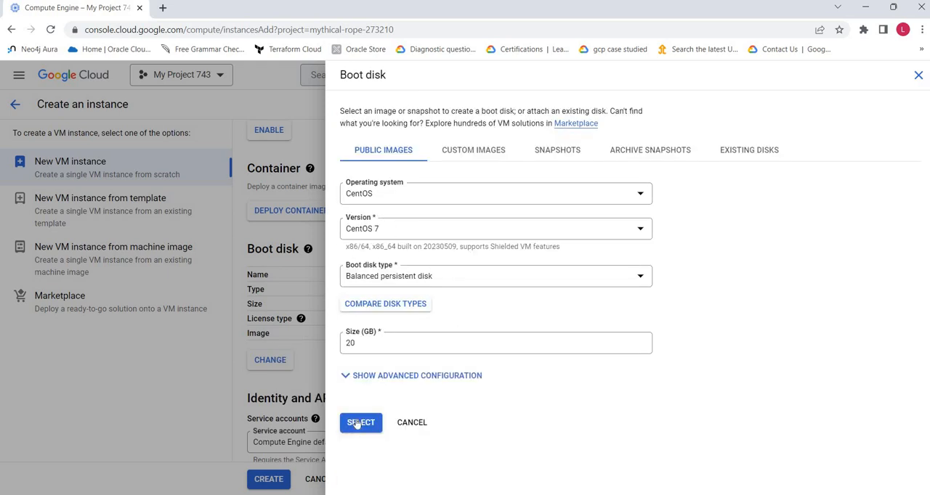
{"action": "left_click", "coordinate": [359, 424]}
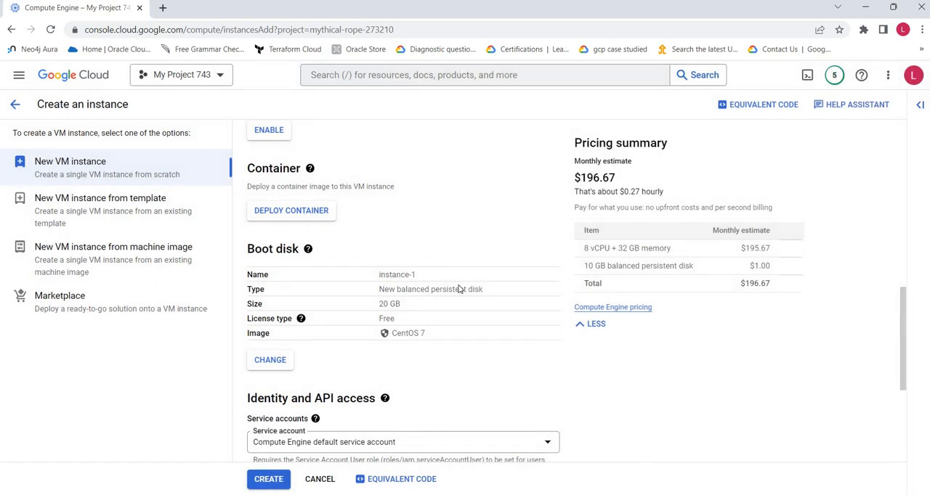
{"action": "scroll", "coordinate": [629, 372], "scroll_direction": "down", "scroll_amount": 1}
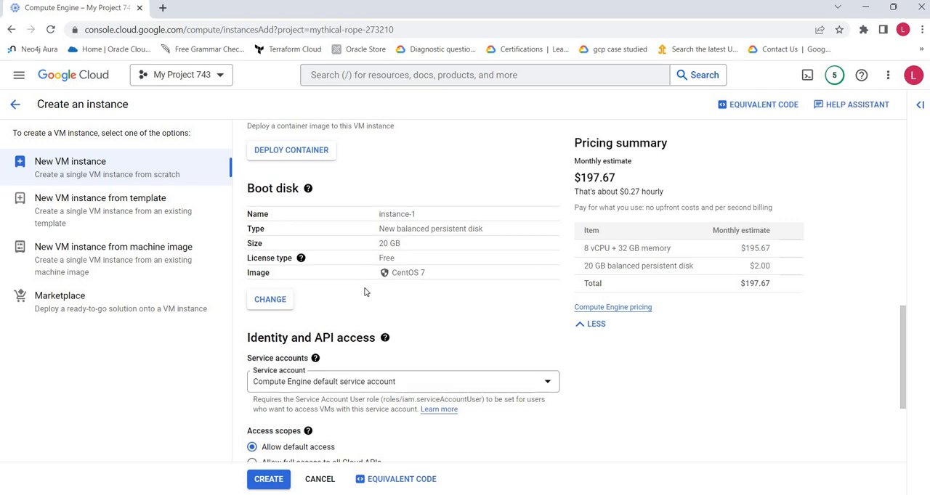
Step: Preview the individual API access scopes under Set access for each API, and return to Allow default access
{"action": "scroll", "coordinate": [366, 291], "scroll_direction": "up", "scroll_amount": 1}
{"action": "scroll", "coordinate": [366, 291], "scroll_direction": "down", "scroll_amount": 3}
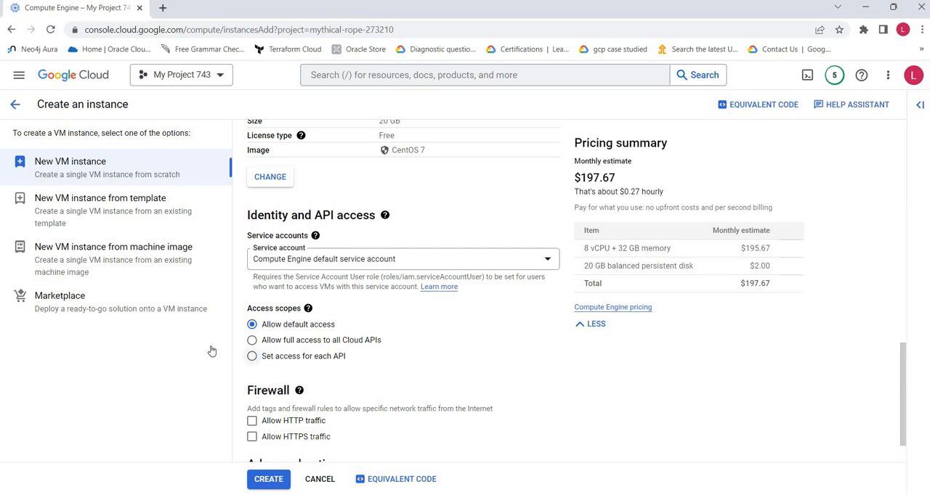
{"action": "left_click", "coordinate": [255, 355]}
{"action": "scroll", "coordinate": [302, 338], "scroll_direction": "down", "scroll_amount": 1}
{"action": "scroll", "coordinate": [302, 338], "scroll_direction": "down", "scroll_amount": 2}
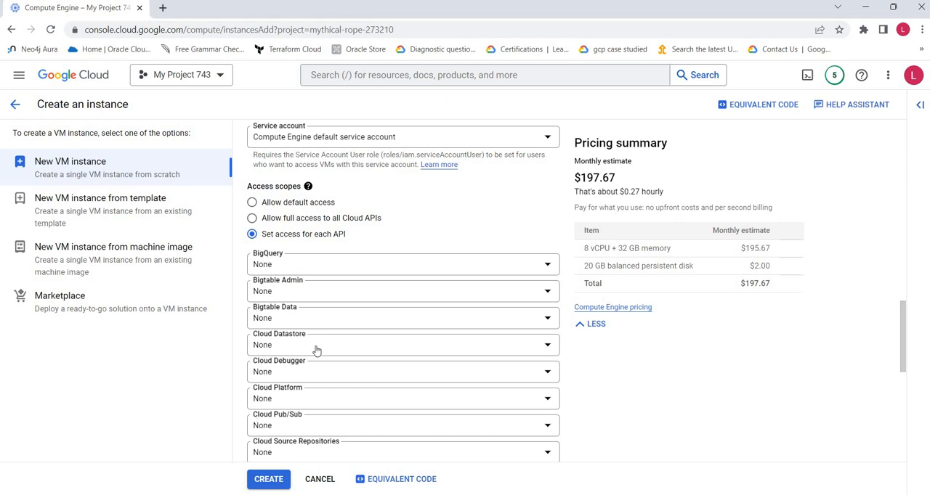
{"action": "left_click", "coordinate": [252, 202]}
Step: Try the No service account option, and restore the Compute Engine default service account with Allow default access
{"action": "left_click", "coordinate": [328, 212]}
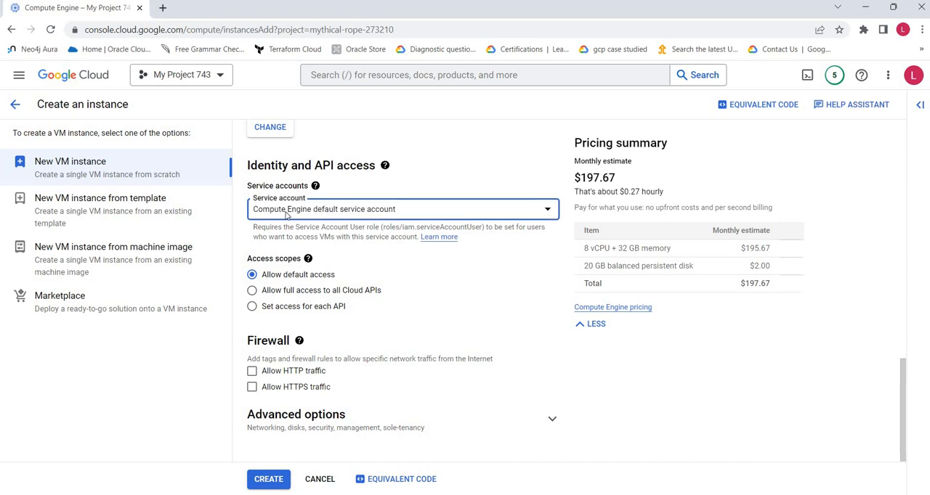
{"action": "left_click", "coordinate": [301, 264]}
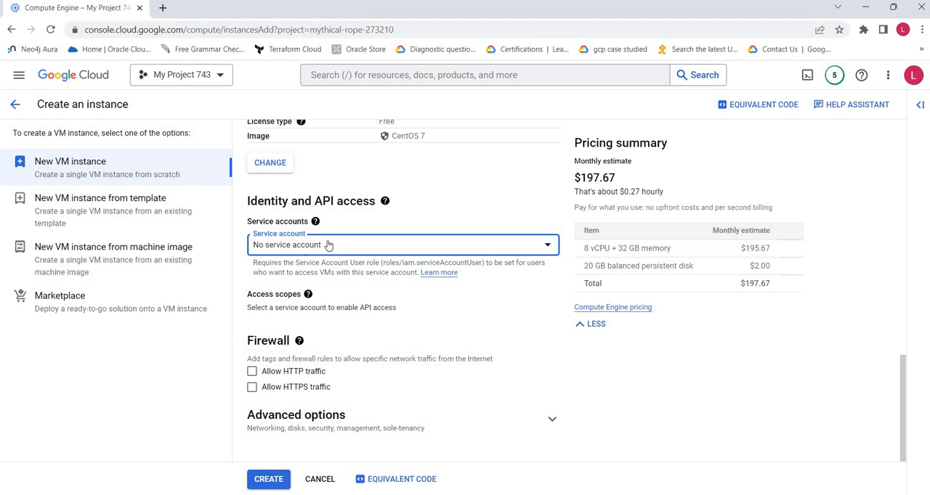
{"action": "left_click", "coordinate": [280, 246]}
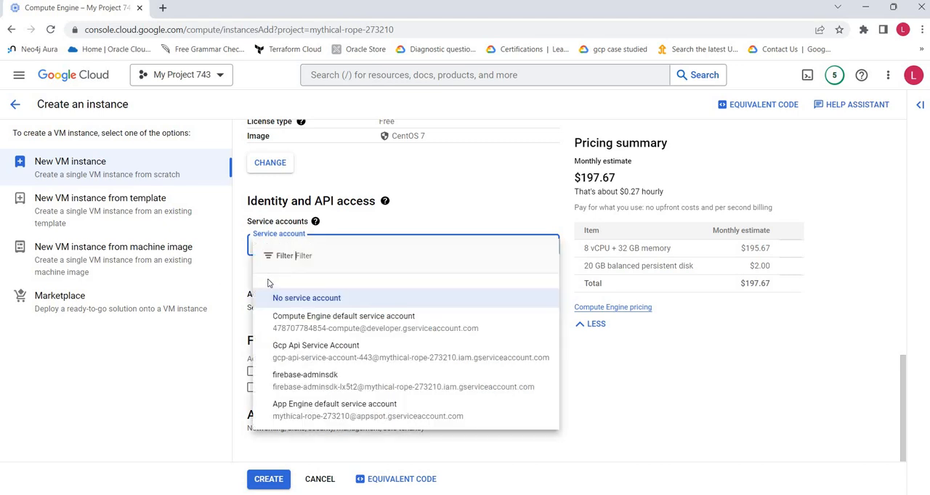
{"action": "left_click", "coordinate": [307, 327]}
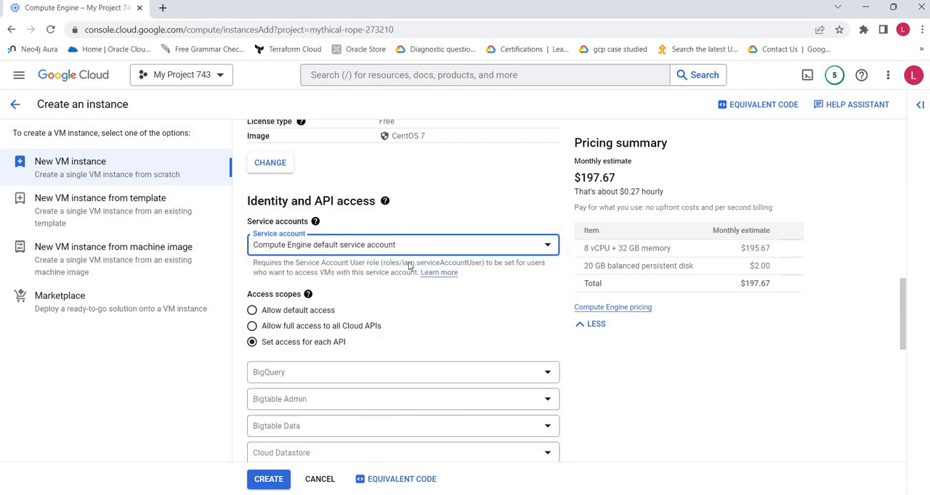
{"action": "left_click", "coordinate": [253, 311]}
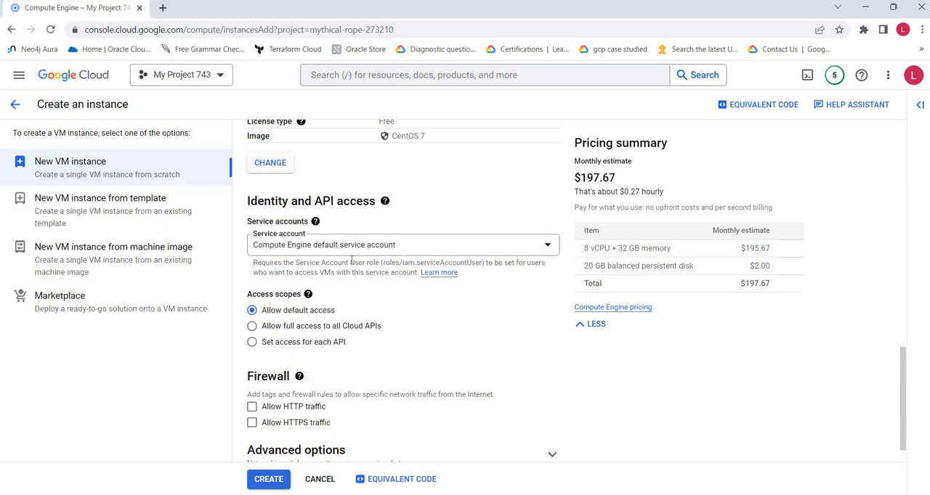
Step: Review the list of service accounts available for the instance, keeping the Compute Engine default one
{"action": "left_click", "coordinate": [337, 247]}
{"action": "left_click", "coordinate": [338, 248]}
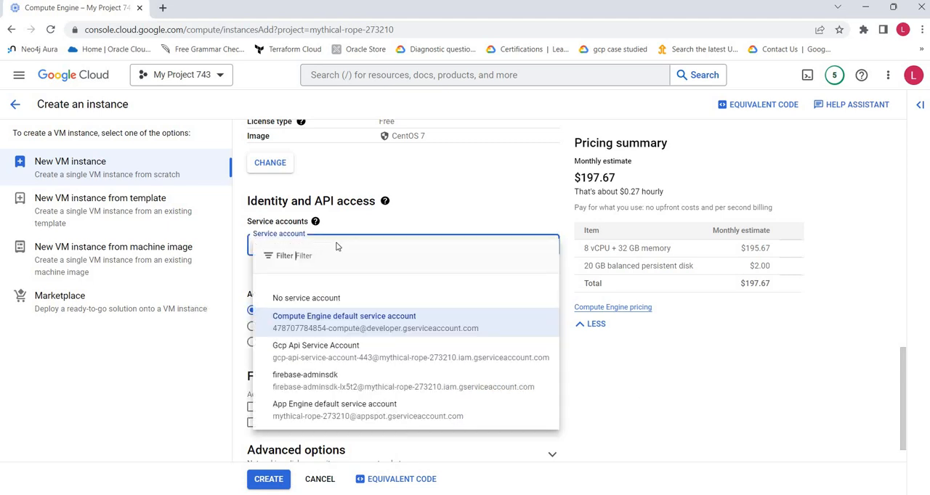
{"action": "left_click", "coordinate": [635, 394]}
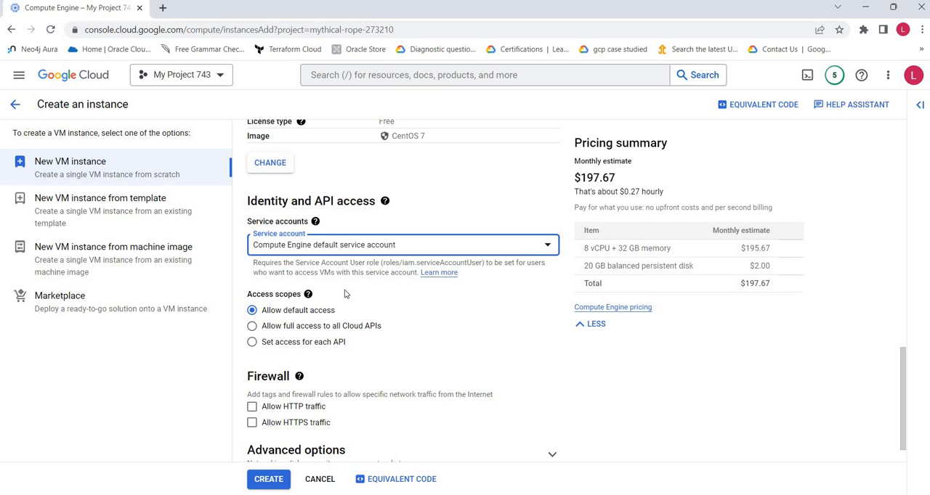
Step: Allow HTTP traffic in the instance's firewall settings and look back over the machine configuration
{"action": "scroll", "coordinate": [346, 294], "scroll_direction": "down", "scroll_amount": 1}
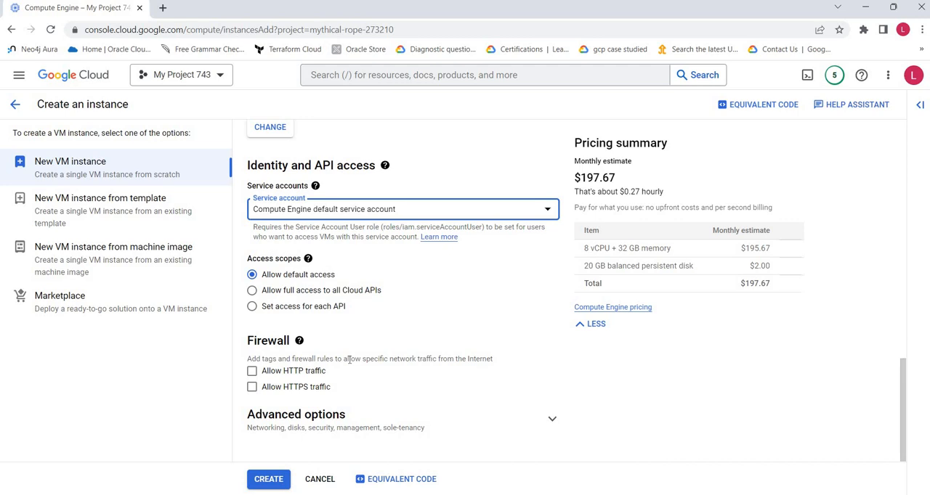
{"action": "left_click", "coordinate": [251, 372]}
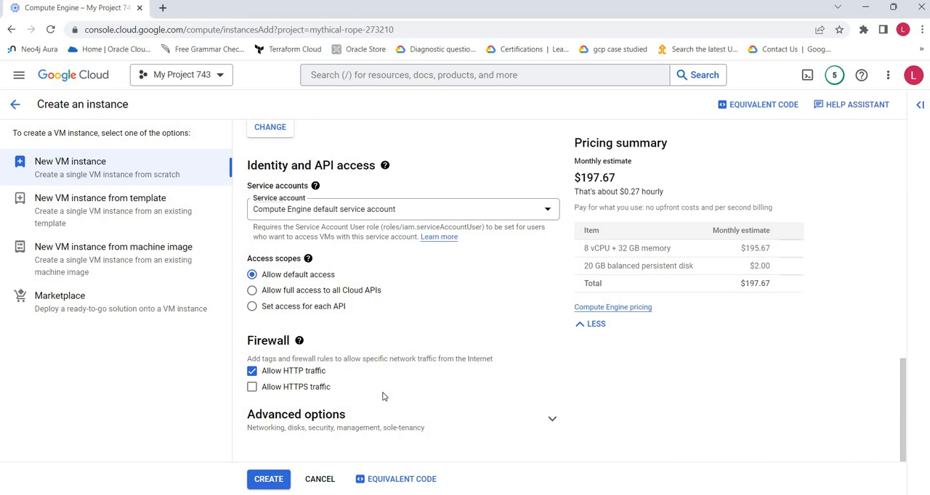
{"action": "scroll", "coordinate": [383, 397], "scroll_direction": "up", "scroll_amount": 1}
{"action": "scroll", "coordinate": [383, 397], "scroll_direction": "up", "scroll_amount": 6}
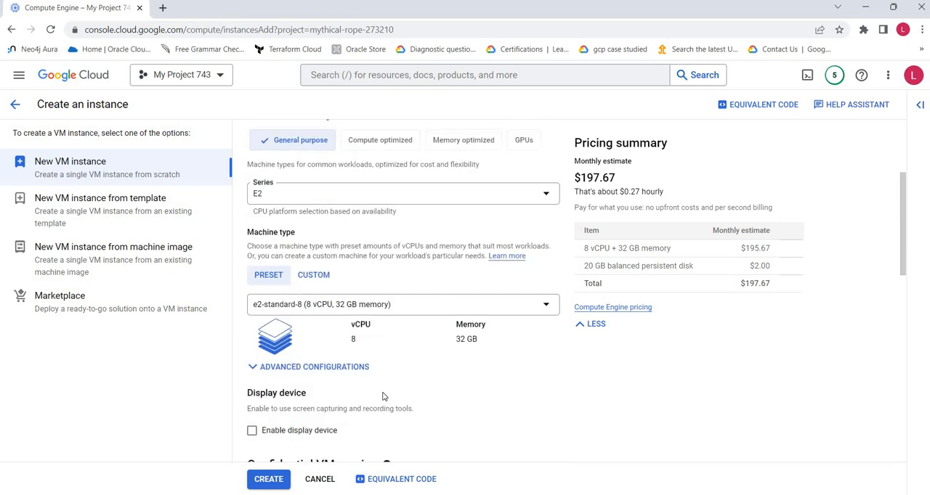
{"action": "scroll", "coordinate": [383, 397], "scroll_direction": "down", "scroll_amount": 5}
{"action": "scroll", "coordinate": [384, 396], "scroll_direction": "down", "scroll_amount": 3}
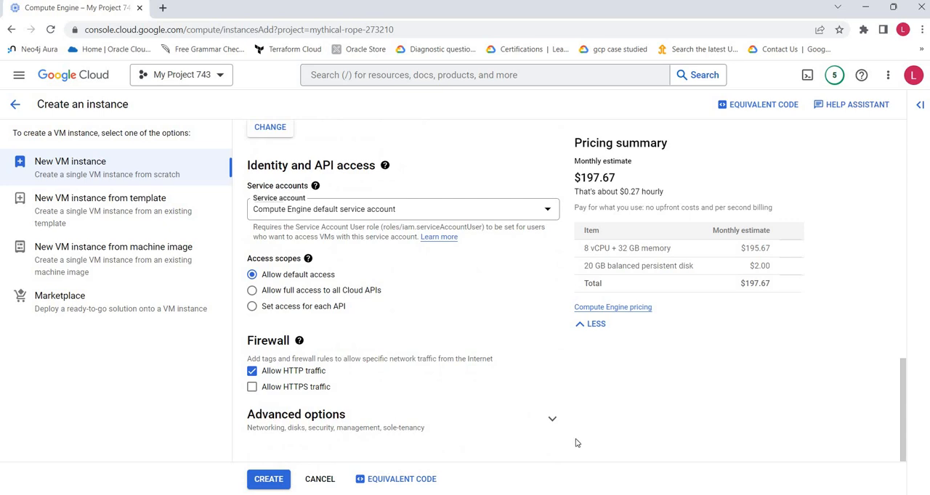
Step: Expand the advanced options of the instance and open their Networking settings
{"action": "left_click", "coordinate": [383, 410]}
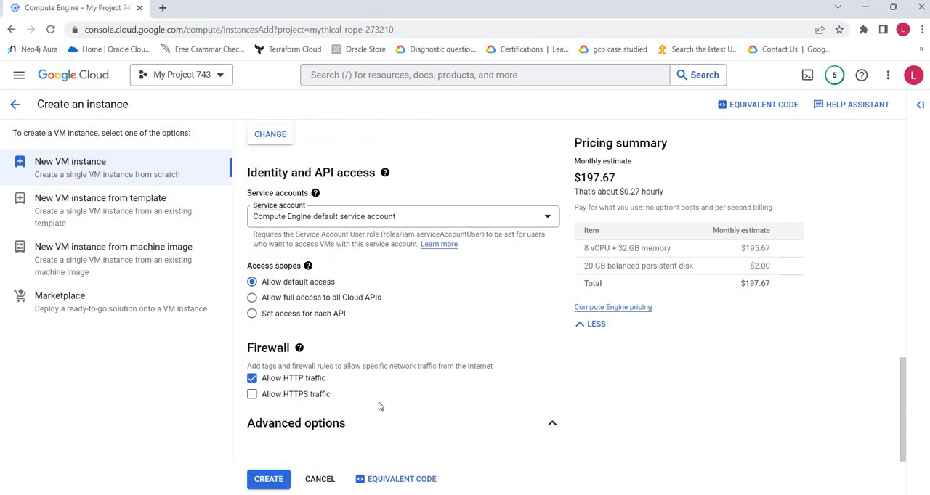
{"action": "scroll", "coordinate": [378, 403], "scroll_direction": "down", "scroll_amount": 2}
{"action": "scroll", "coordinate": [377, 407], "scroll_direction": "down", "scroll_amount": 1}
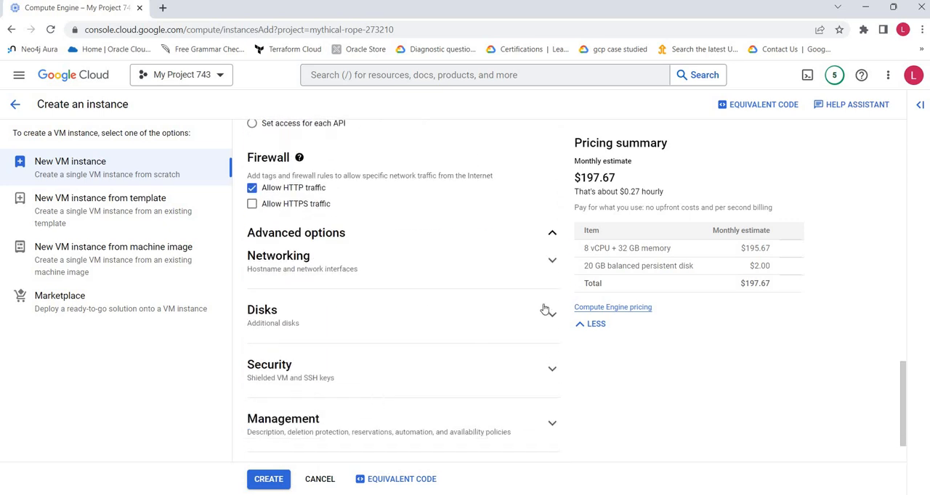
{"action": "left_click", "coordinate": [554, 263]}
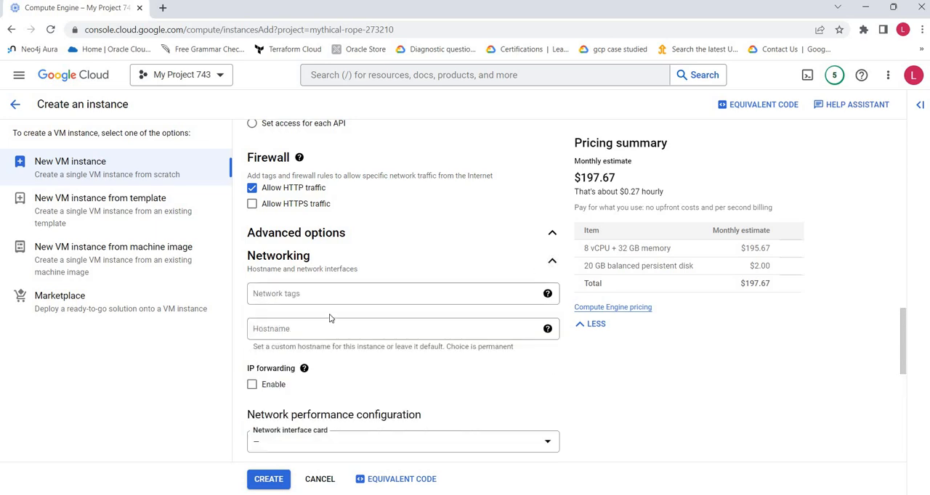
Step: Examine the network tags and custom hostname settings, reading the note about the hostname choice
{"action": "left_click", "coordinate": [400, 302]}
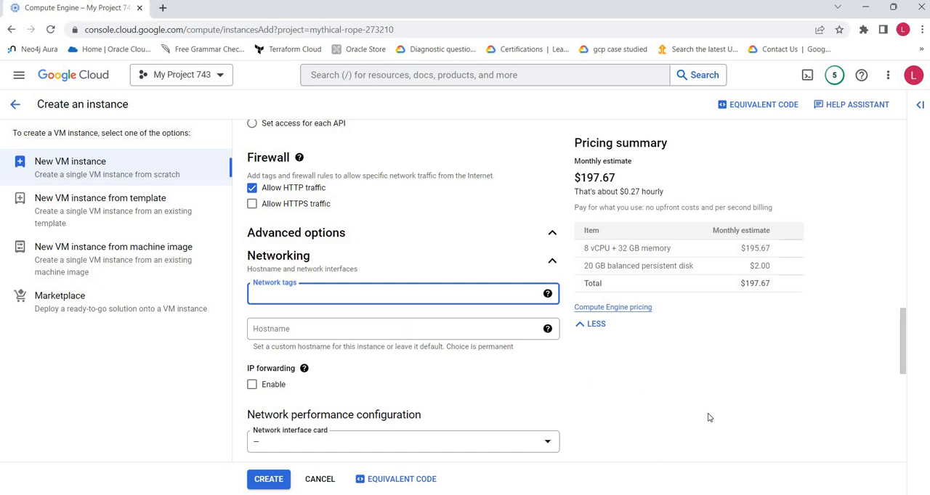
{"action": "key", "text": "Tab"}
{"action": "scroll", "coordinate": [676, 421], "scroll_direction": "down", "scroll_amount": 2}
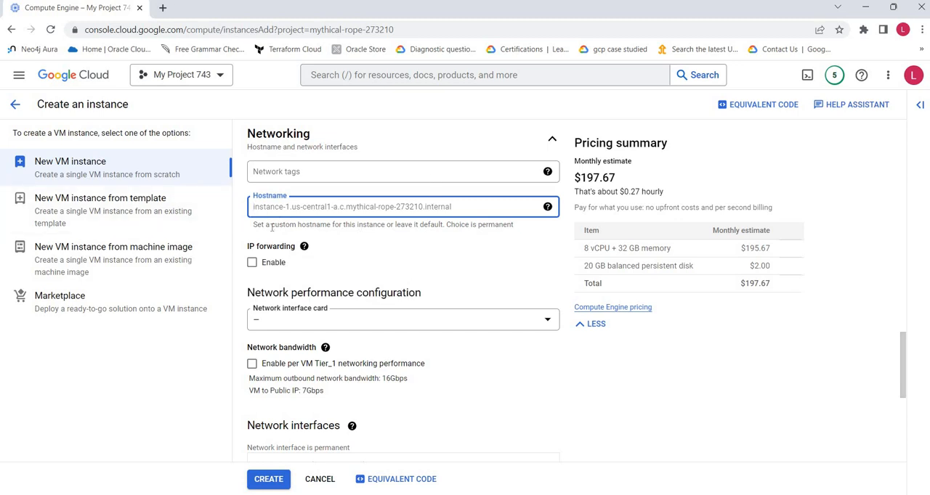
{"action": "left_click_drag", "start_coordinate": [272, 226], "coordinate": [411, 224]}
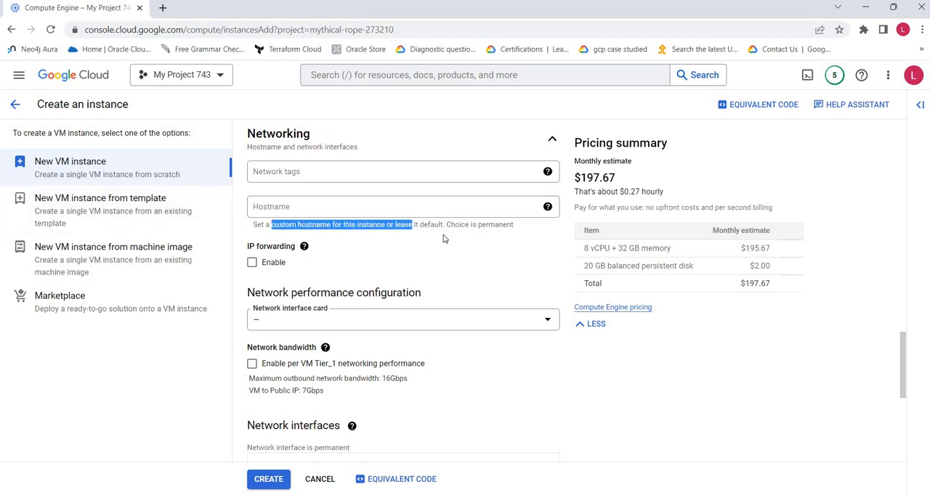
{"action": "left_click", "coordinate": [694, 396]}
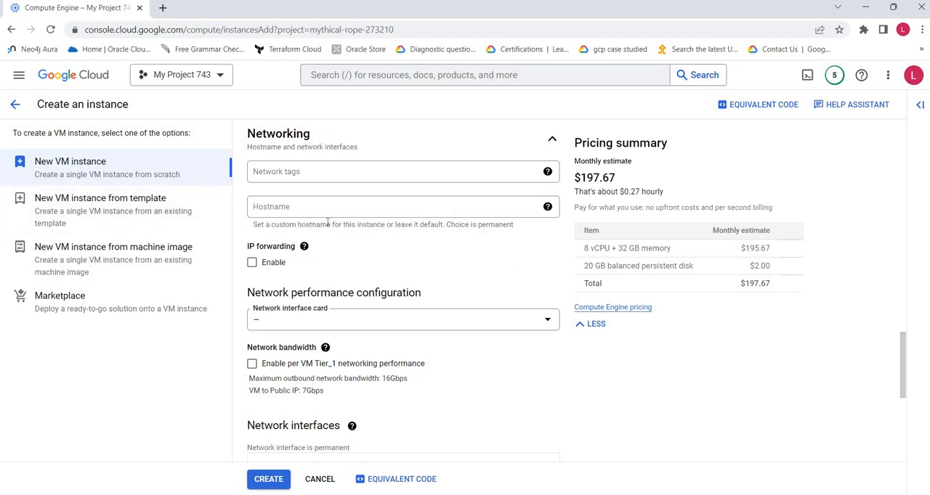
{"action": "left_click_drag", "start_coordinate": [327, 225], "coordinate": [468, 226]}
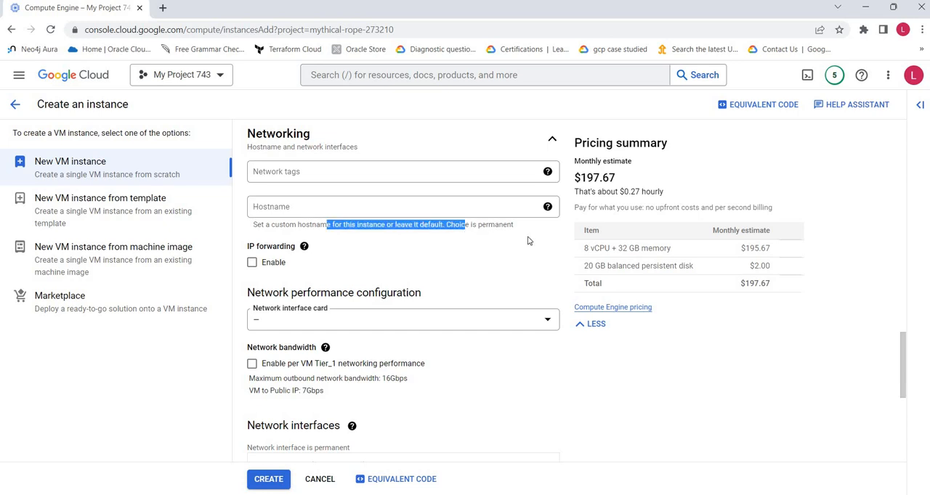
{"action": "left_click", "coordinate": [467, 246]}
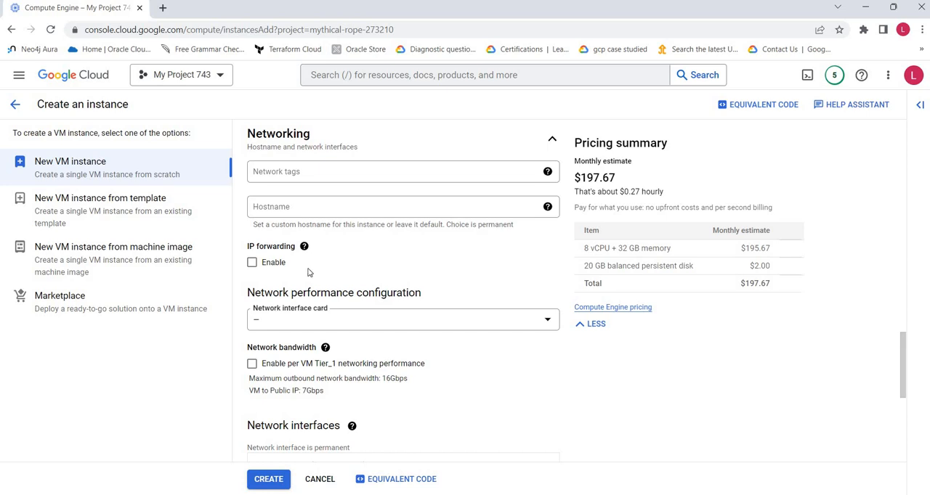
Step: Try enabling IP forwarding, turn it back off, and check the available network interface card types
{"action": "left_click", "coordinate": [252, 263]}
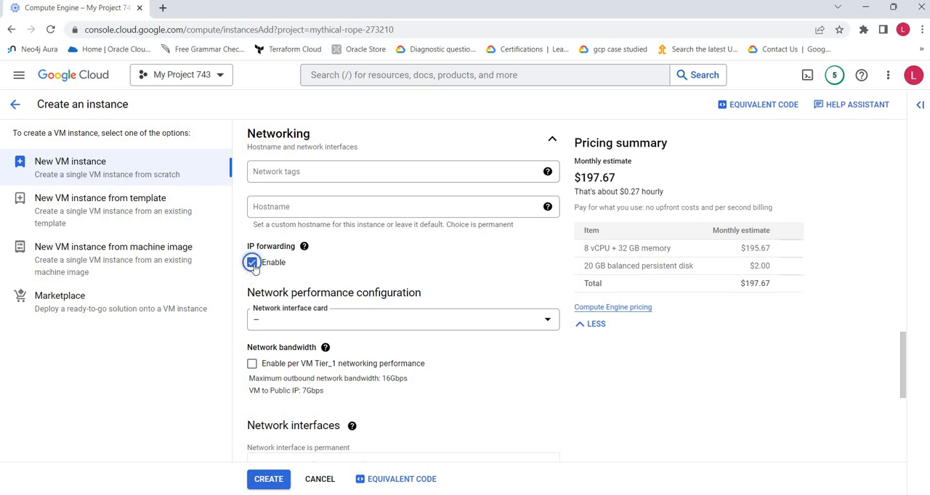
{"action": "left_click", "coordinate": [291, 265]}
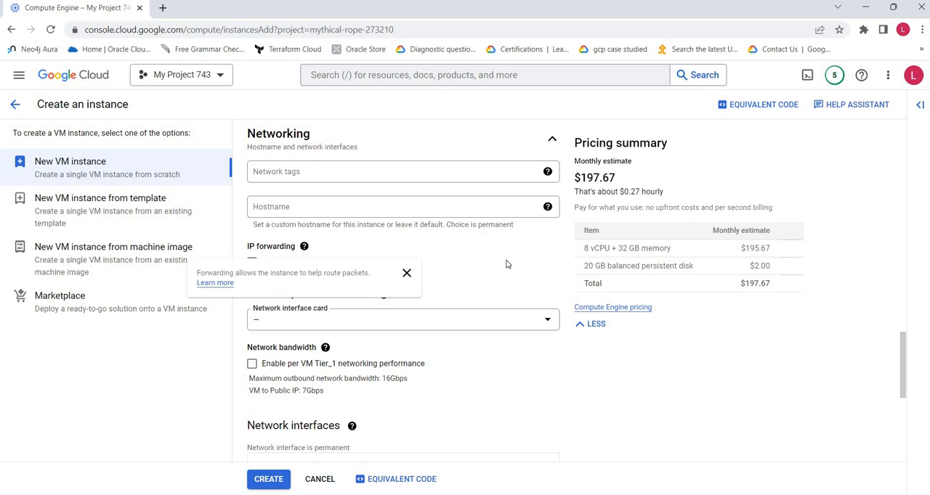
{"action": "scroll", "coordinate": [501, 265], "scroll_direction": "down", "scroll_amount": 3}
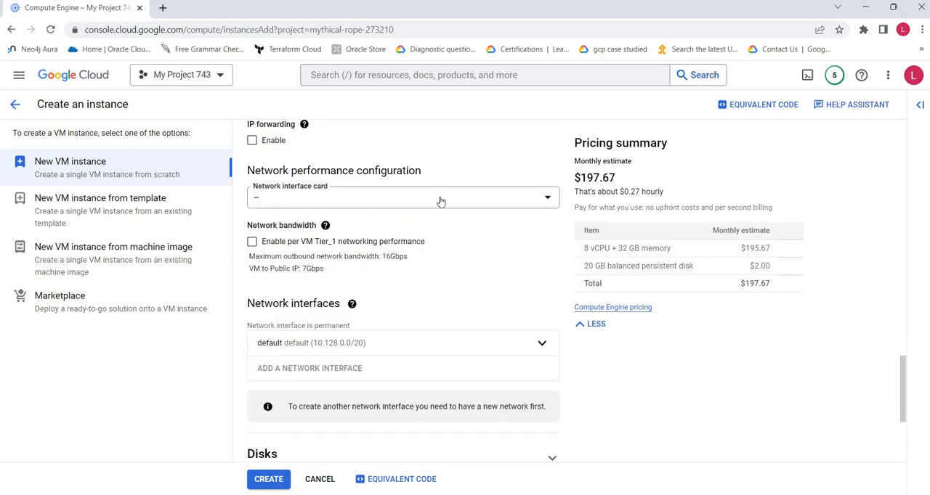
{"action": "left_click", "coordinate": [440, 202]}
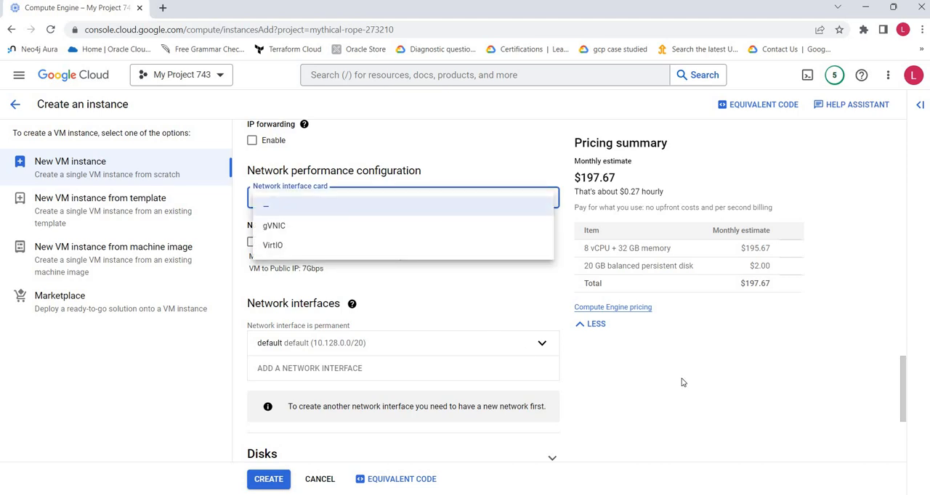
{"action": "left_click", "coordinate": [730, 383]}
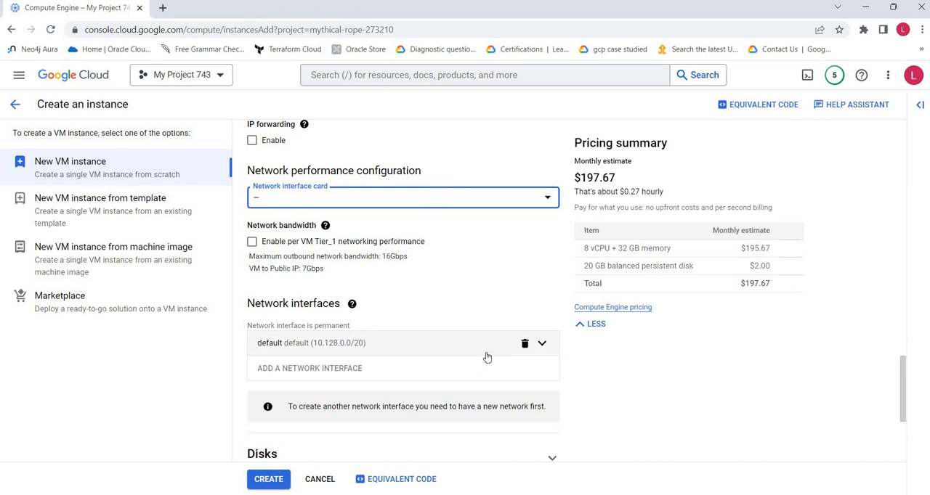
Step: Expand the default network interface and check which networks and subnetworks are available for it
{"action": "scroll", "coordinate": [419, 304], "scroll_direction": "down", "scroll_amount": 2}
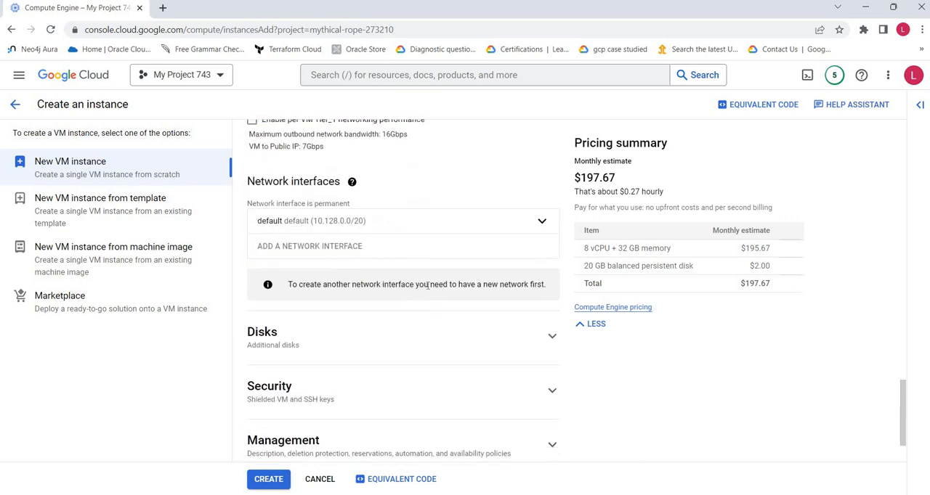
{"action": "left_click", "coordinate": [542, 222]}
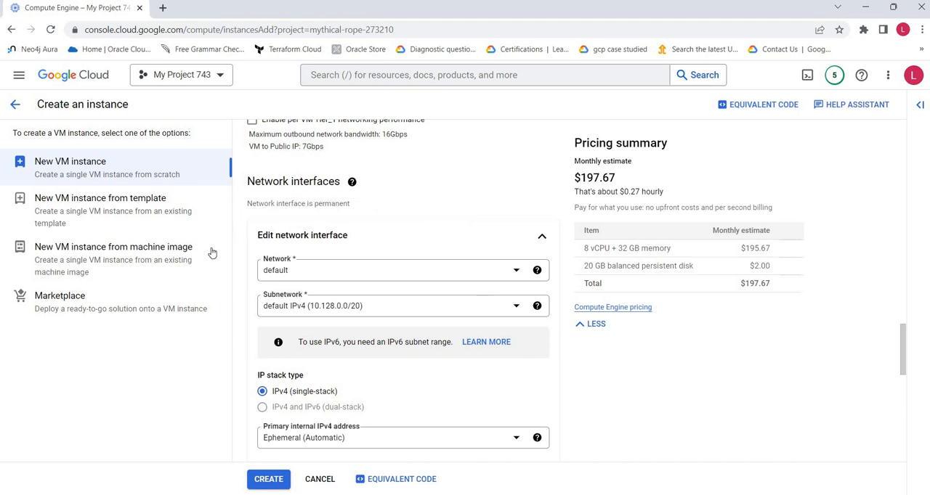
{"action": "left_click", "coordinate": [355, 272]}
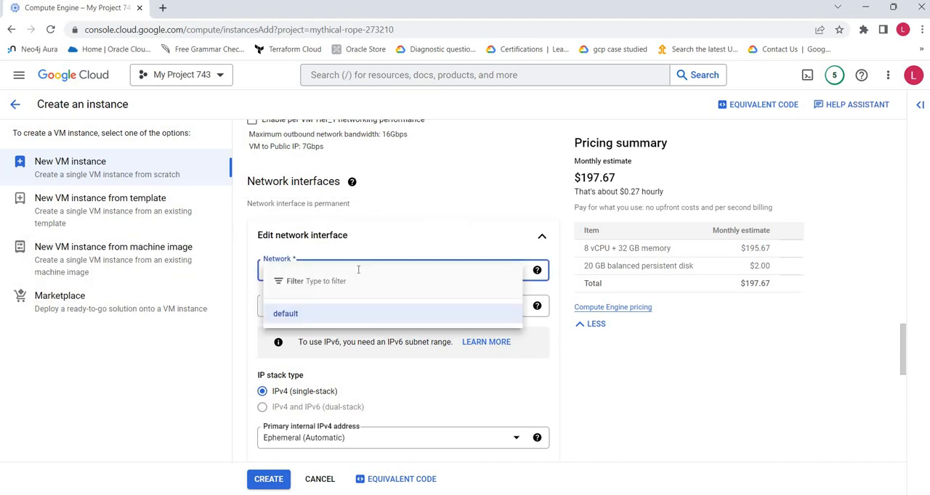
{"action": "left_click", "coordinate": [320, 310]}
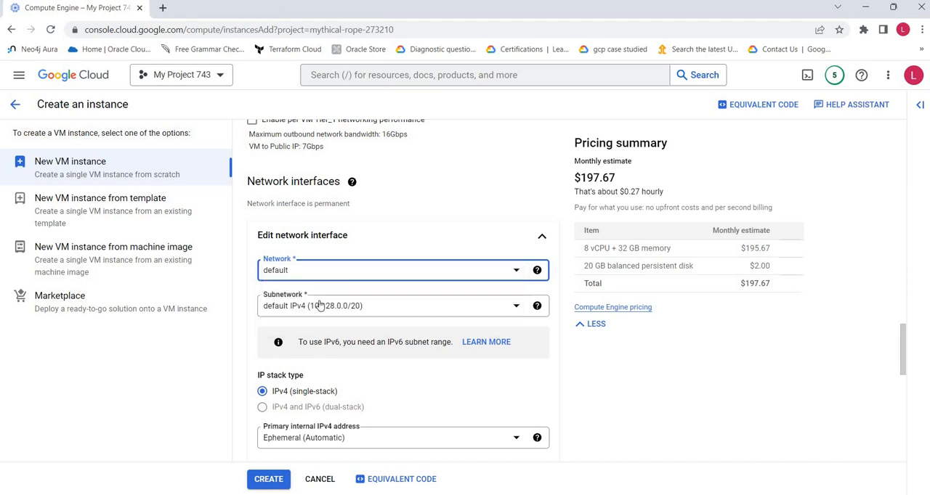
{"action": "left_click", "coordinate": [319, 306]}
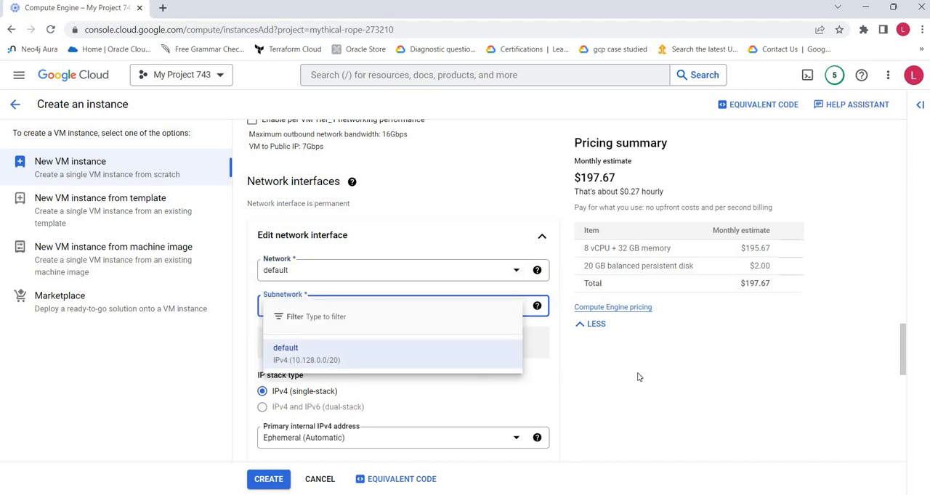
{"action": "left_click", "coordinate": [169, 367]}
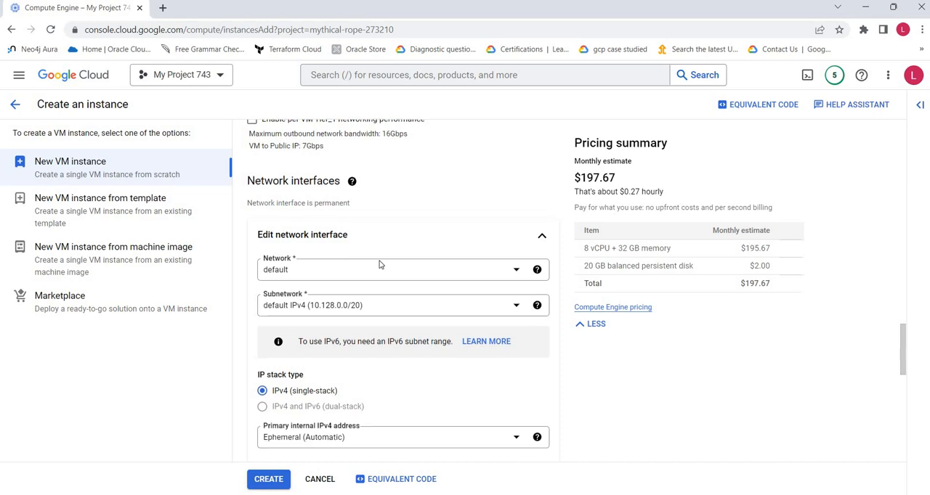
Step: Try Ephemeral (Custom) as the primary internal IPv4 address and switch it back to Ephemeral (Automatic)
{"action": "scroll", "coordinate": [378, 265], "scroll_direction": "down", "scroll_amount": 3}
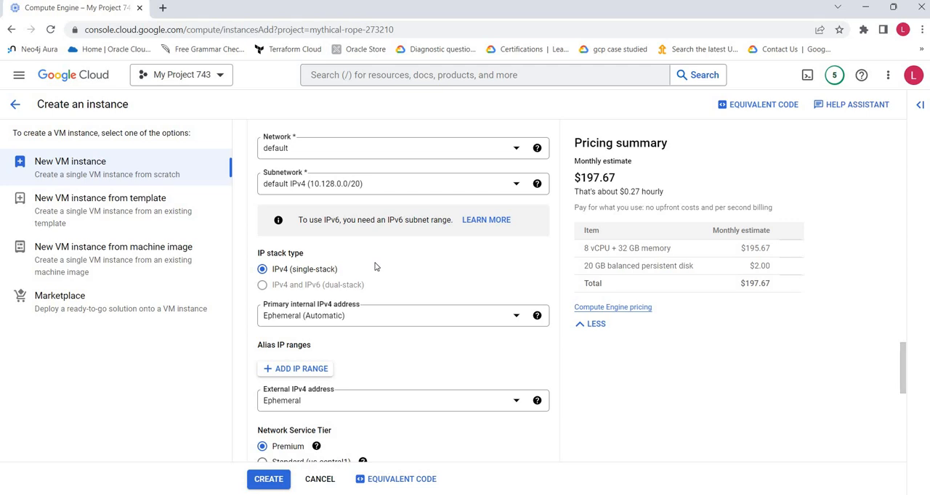
{"action": "scroll", "coordinate": [376, 267], "scroll_direction": "down", "scroll_amount": 1}
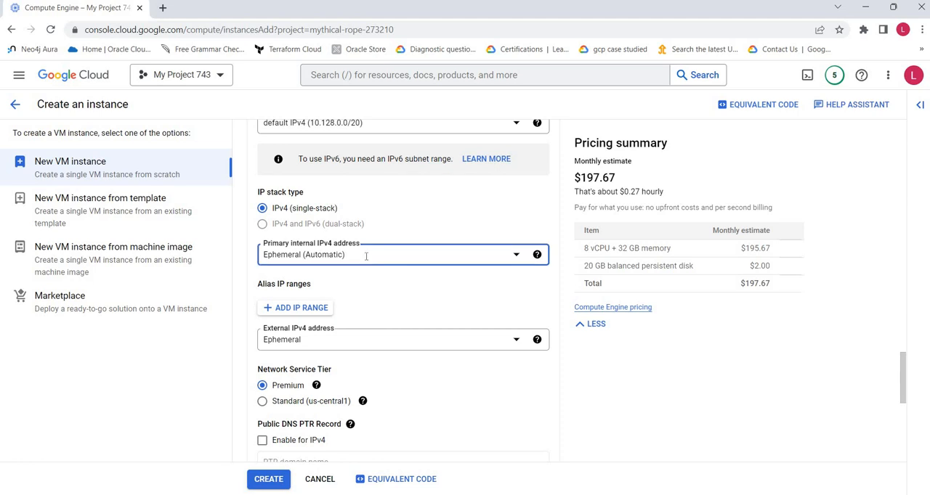
{"action": "left_click", "coordinate": [366, 256]}
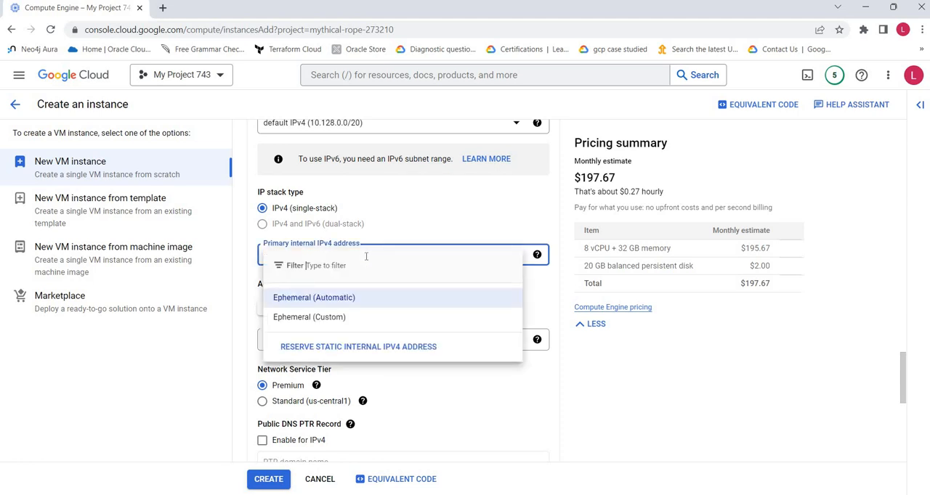
{"action": "left_click", "coordinate": [323, 323]}
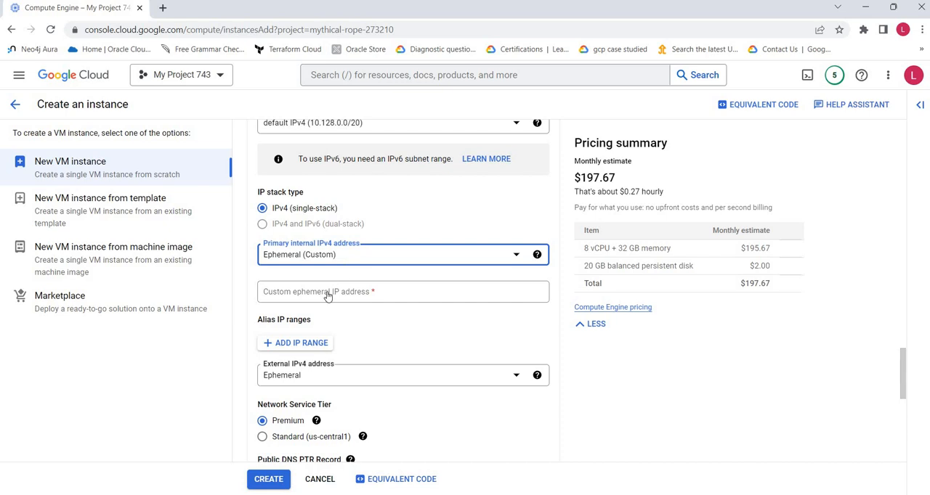
{"action": "left_click", "coordinate": [319, 256]}
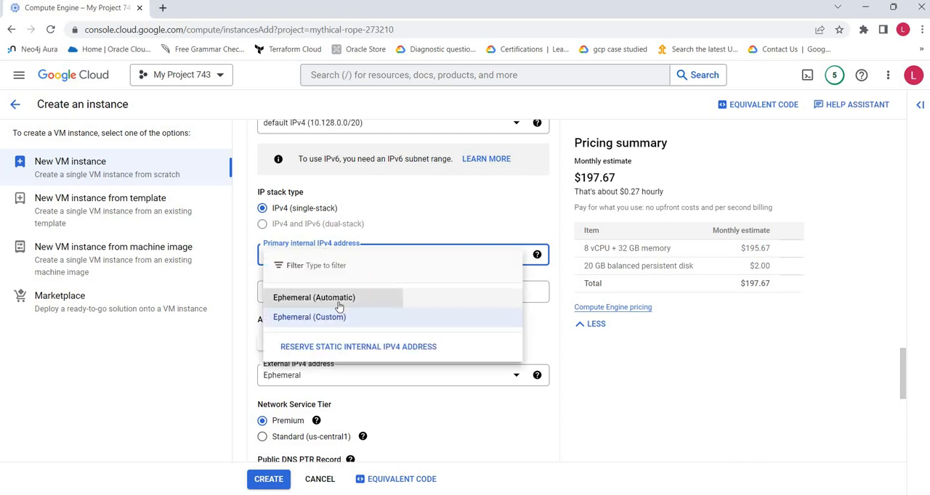
{"action": "left_click", "coordinate": [737, 412]}
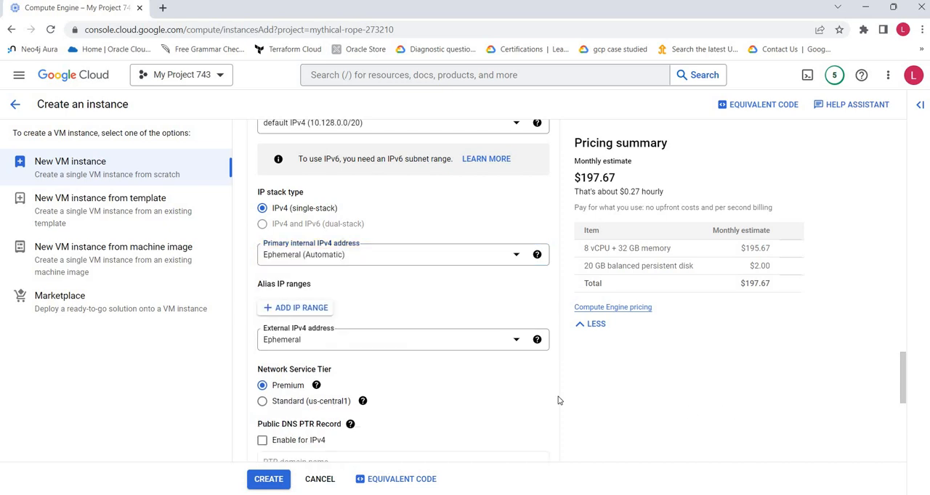
Step: Check the available choices for the network interface's external IPv4 address, keeping Ephemeral
{"action": "left_click", "coordinate": [337, 340]}
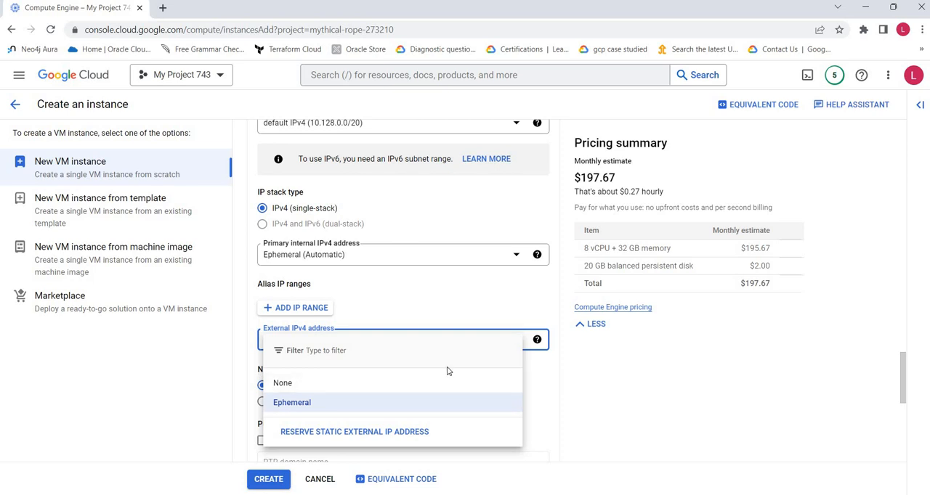
{"action": "left_click", "coordinate": [208, 239]}
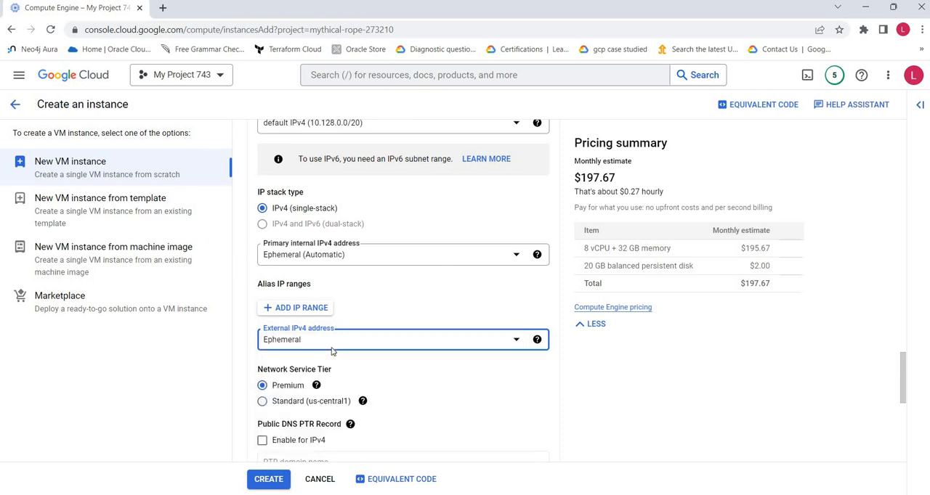
{"action": "mouse_move", "coordinate": [536, 342]}
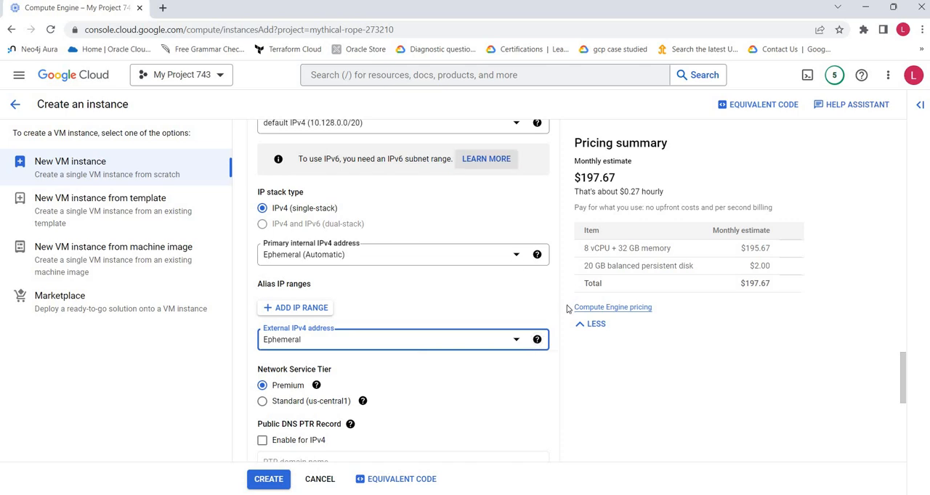
{"action": "left_click", "coordinate": [349, 347]}
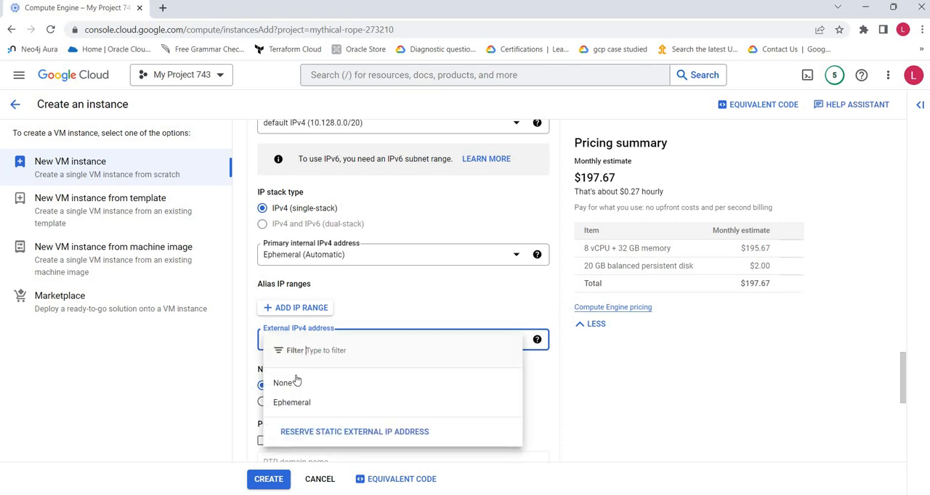
{"action": "left_click", "coordinate": [616, 368]}
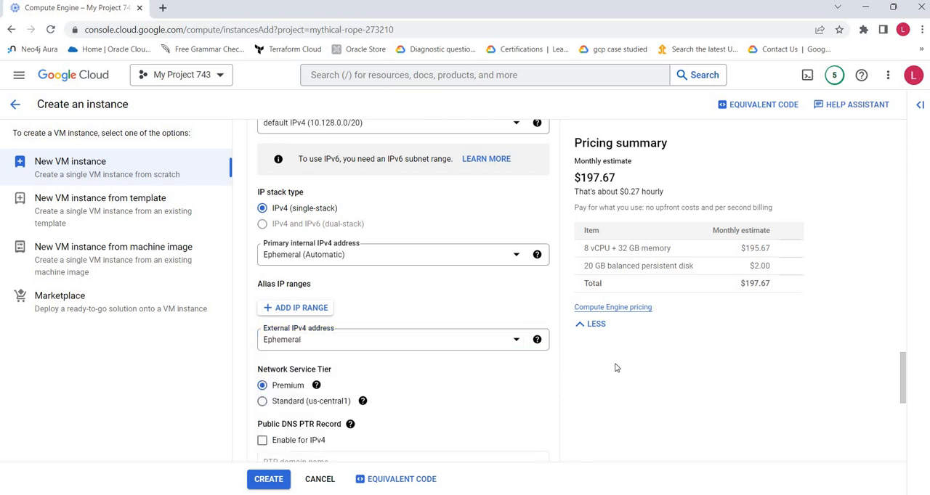
Step: Try the Standard network service tier, return to Premium, and finish editing the network interface
{"action": "scroll", "coordinate": [615, 369], "scroll_direction": "down", "scroll_amount": 2}
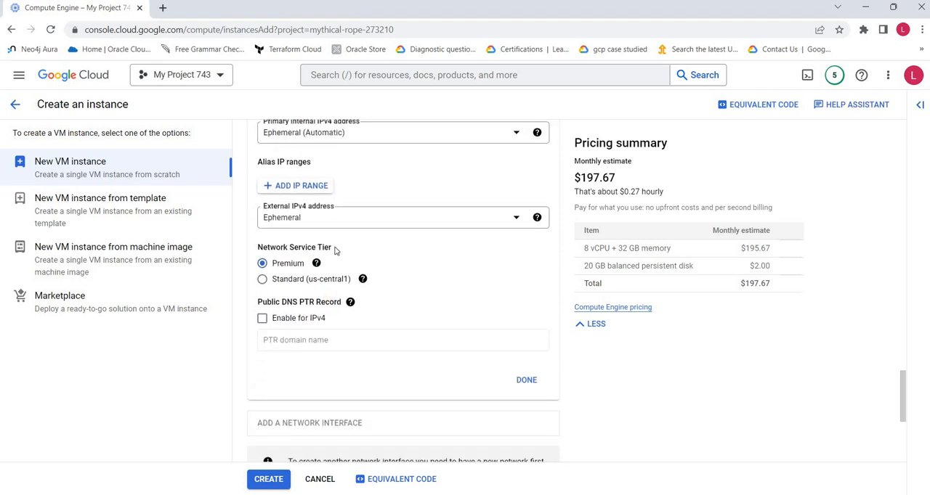
{"action": "left_click", "coordinate": [264, 280]}
{"action": "left_click", "coordinate": [263, 264]}
{"action": "left_click", "coordinate": [316, 263]}
{"action": "left_click", "coordinate": [535, 385]}
Step: Collapse the Networking settings and review the additional disk options alongside the boot disk configuration
{"action": "scroll", "coordinate": [650, 415], "scroll_direction": "up", "scroll_amount": 2}
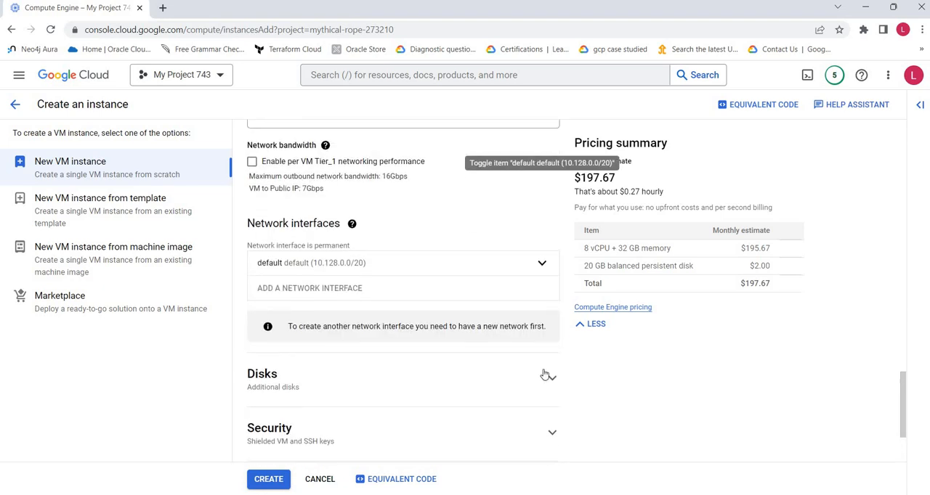
{"action": "scroll", "coordinate": [502, 311], "scroll_direction": "up", "scroll_amount": 3}
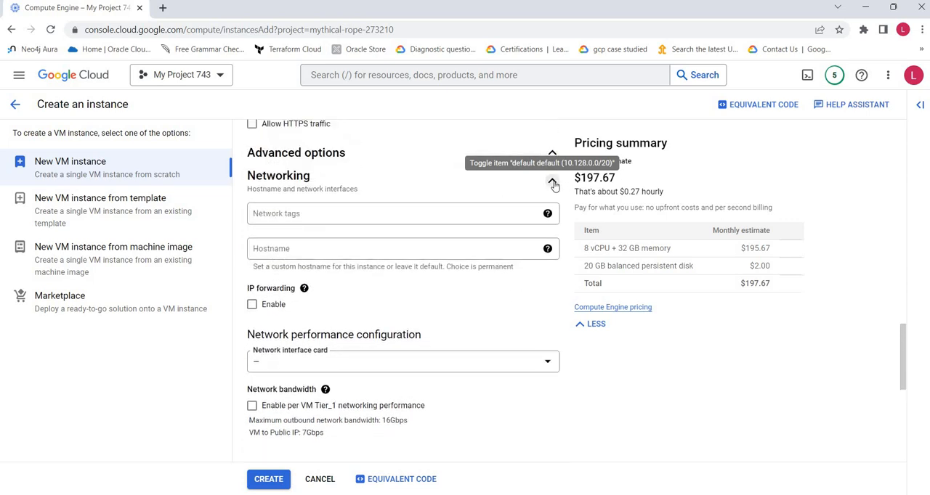
{"action": "left_click", "coordinate": [552, 180]}
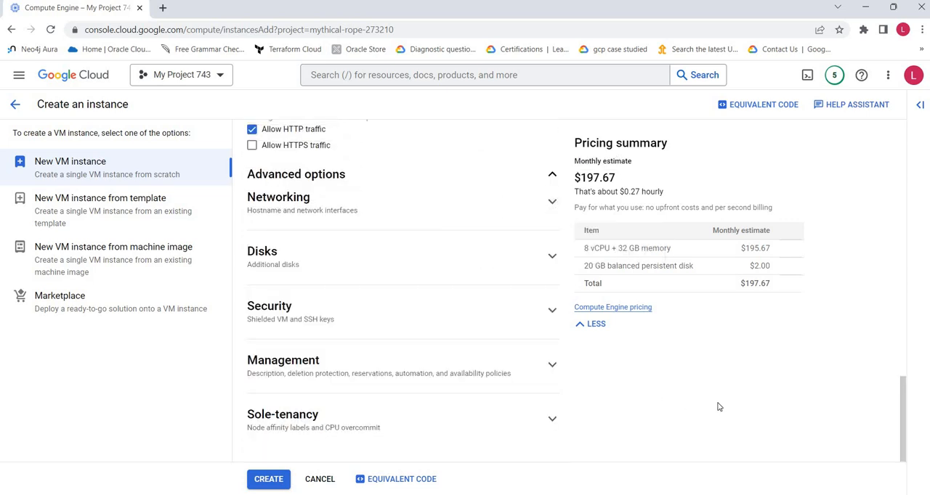
{"action": "left_click", "coordinate": [552, 257]}
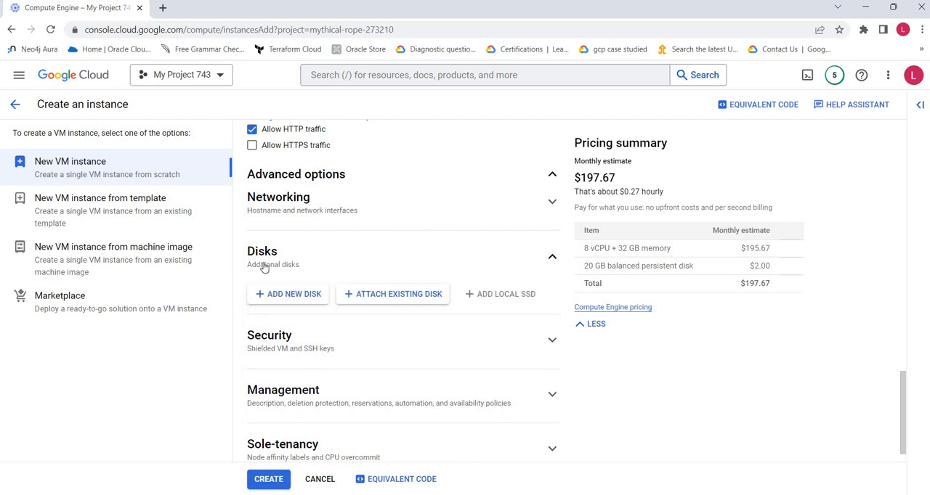
{"action": "scroll", "coordinate": [541, 283], "scroll_direction": "up", "scroll_amount": 6}
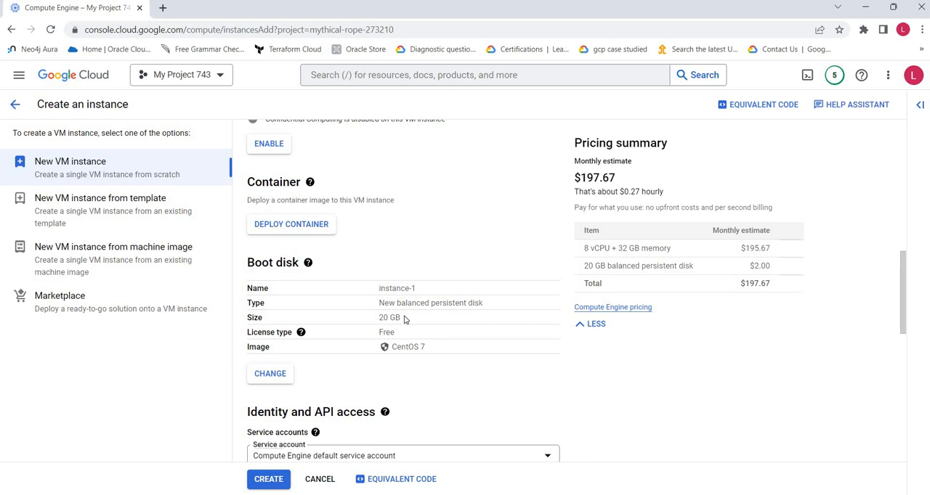
{"action": "scroll", "coordinate": [405, 319], "scroll_direction": "down", "scroll_amount": 8}
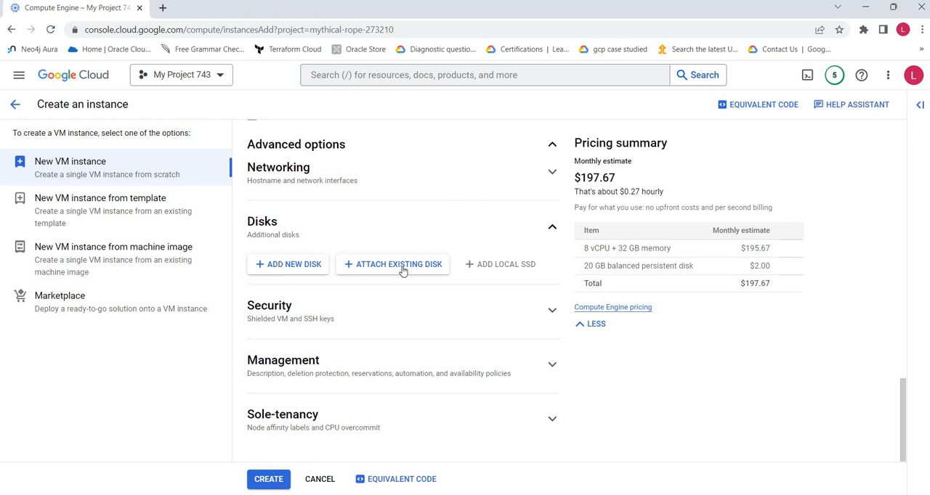
{"action": "left_click", "coordinate": [552, 230]}
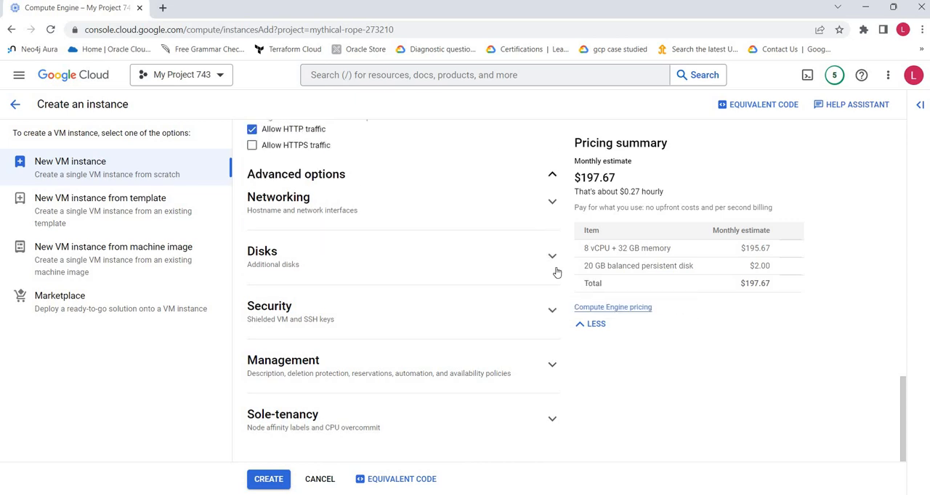
Step: Open the Security settings and read the explanations of the Shielded VM options: Secure Boot, vTPM and Integrity Monitoring
{"action": "left_click", "coordinate": [552, 312]}
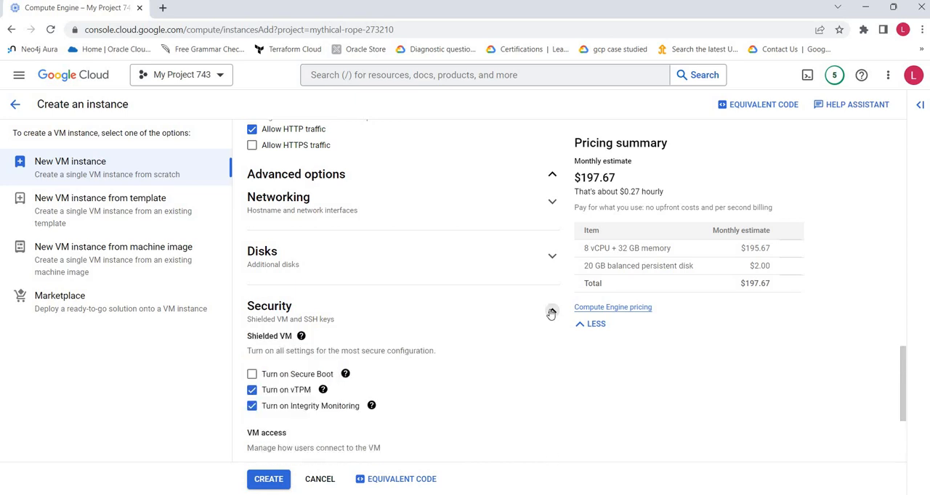
{"action": "scroll", "coordinate": [542, 318], "scroll_direction": "down", "scroll_amount": 1}
{"action": "scroll", "coordinate": [542, 318], "scroll_direction": "down", "scroll_amount": 1}
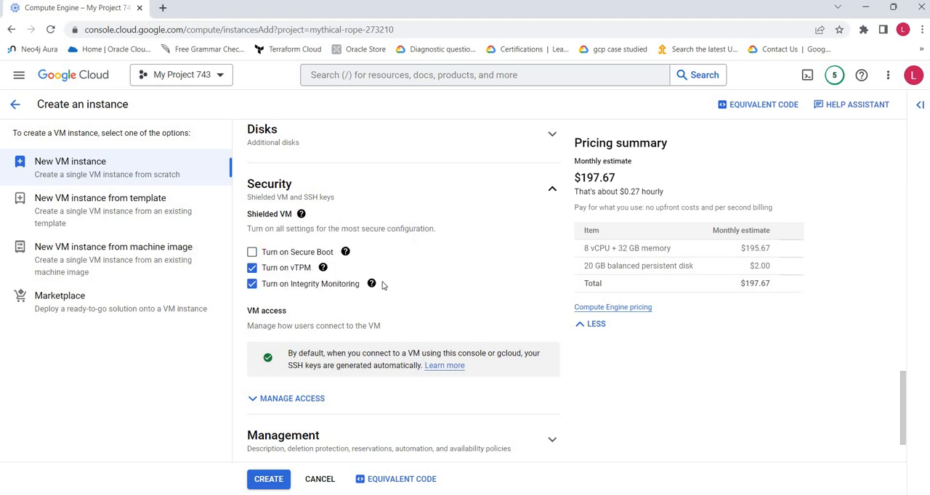
{"action": "mouse_move", "coordinate": [369, 283]}
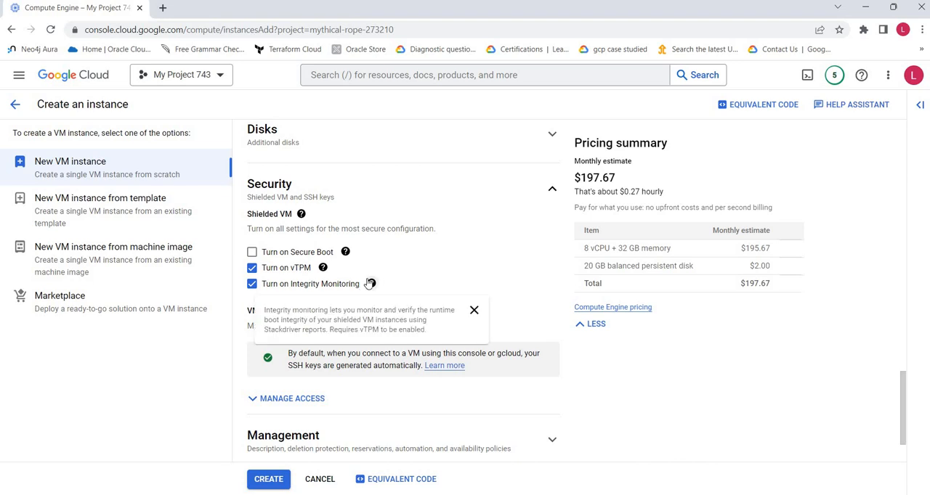
{"action": "mouse_move", "coordinate": [346, 253]}
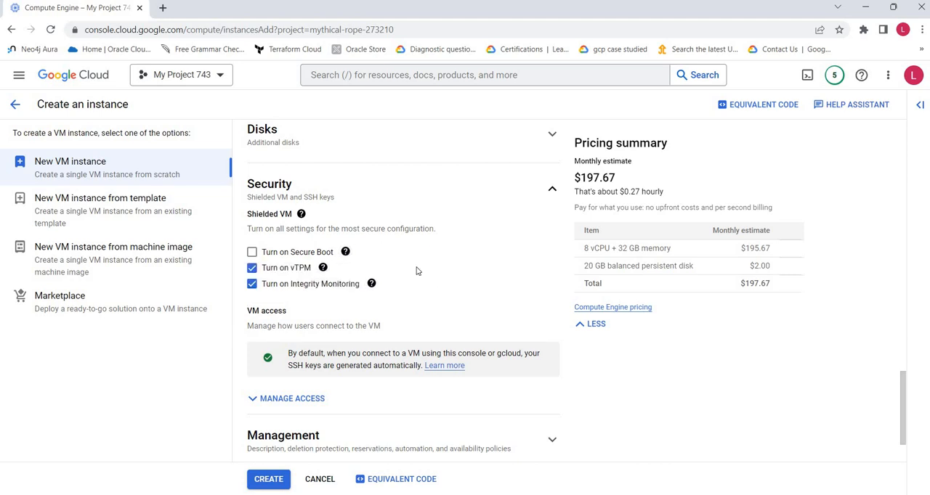
{"action": "mouse_move", "coordinate": [323, 268]}
{"action": "scroll", "coordinate": [480, 281], "scroll_direction": "down", "scroll_amount": 1}
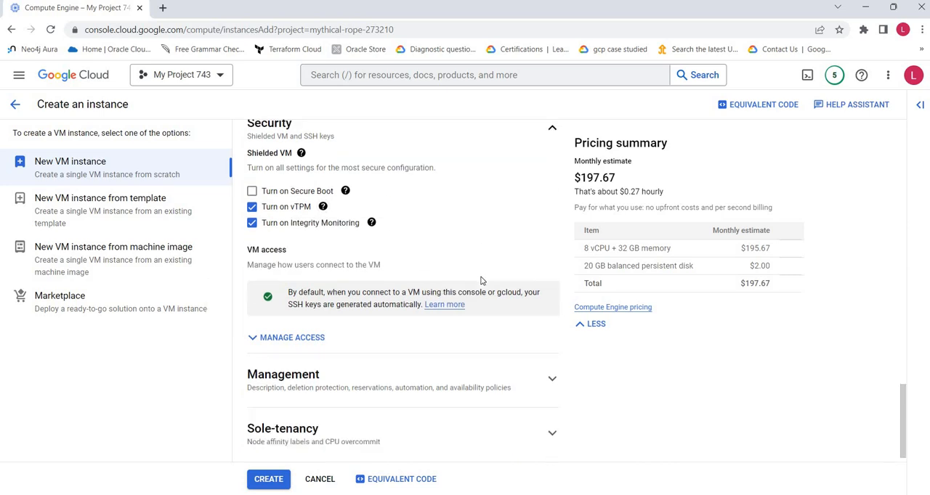
Step: Expand the VM access management options and review them, including the entry field for manually generated SSH keys, adding no key
{"action": "left_click", "coordinate": [282, 341]}
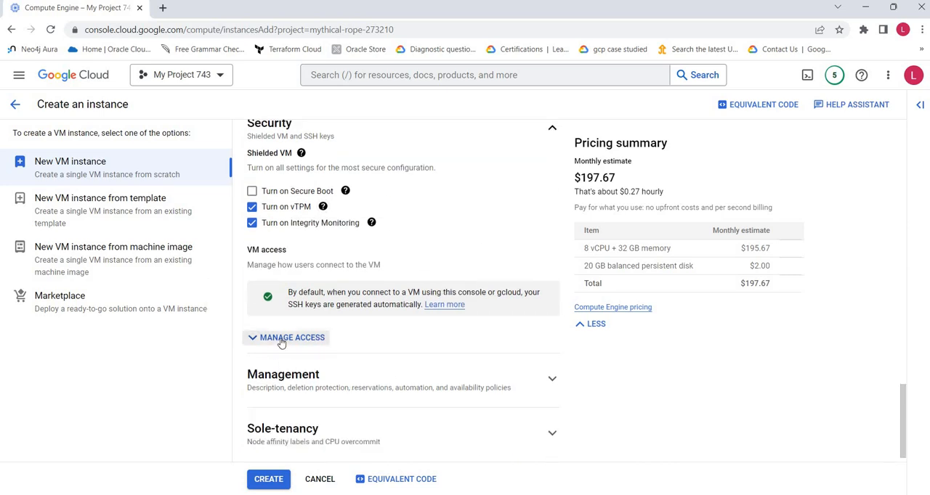
{"action": "left_click", "coordinate": [282, 341]}
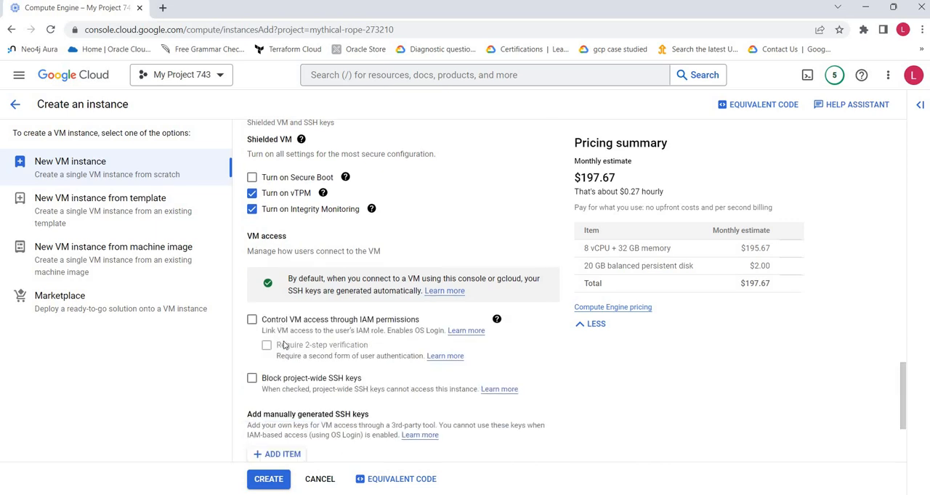
{"action": "scroll", "coordinate": [283, 345], "scroll_direction": "down", "scroll_amount": 1}
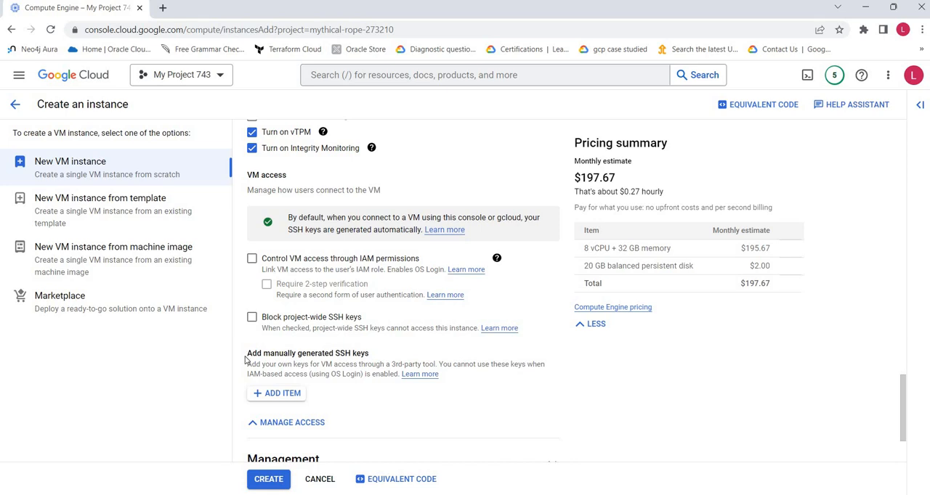
{"action": "left_click_drag", "start_coordinate": [246, 361], "coordinate": [391, 359]}
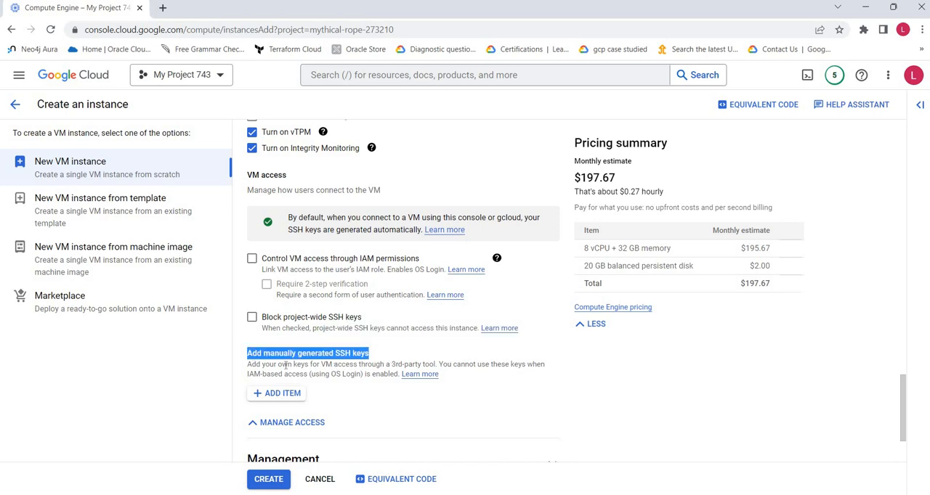
{"action": "scroll", "coordinate": [350, 384], "scroll_direction": "down", "scroll_amount": 1}
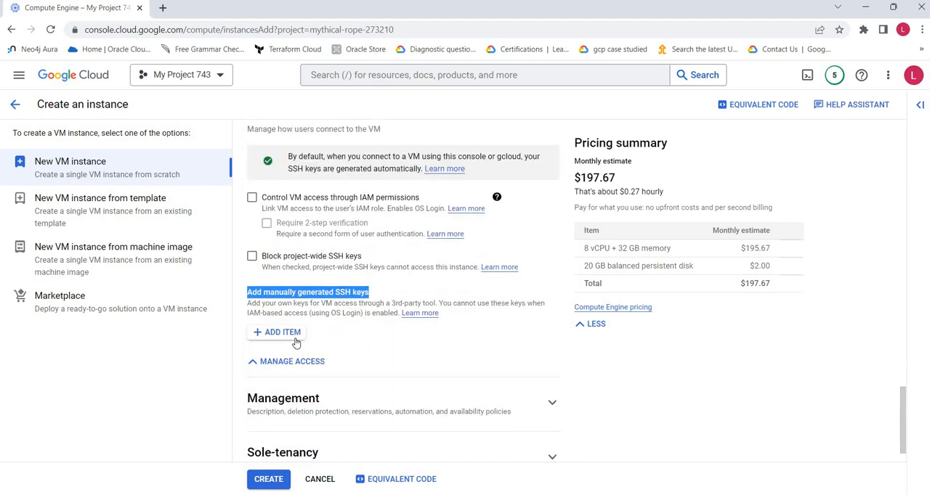
{"action": "left_click", "coordinate": [293, 337]}
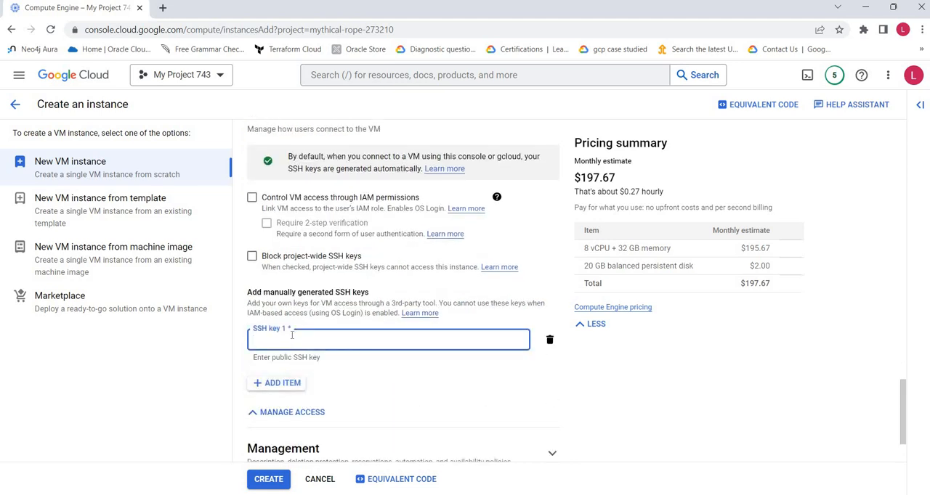
{"action": "left_click", "coordinate": [549, 340]}
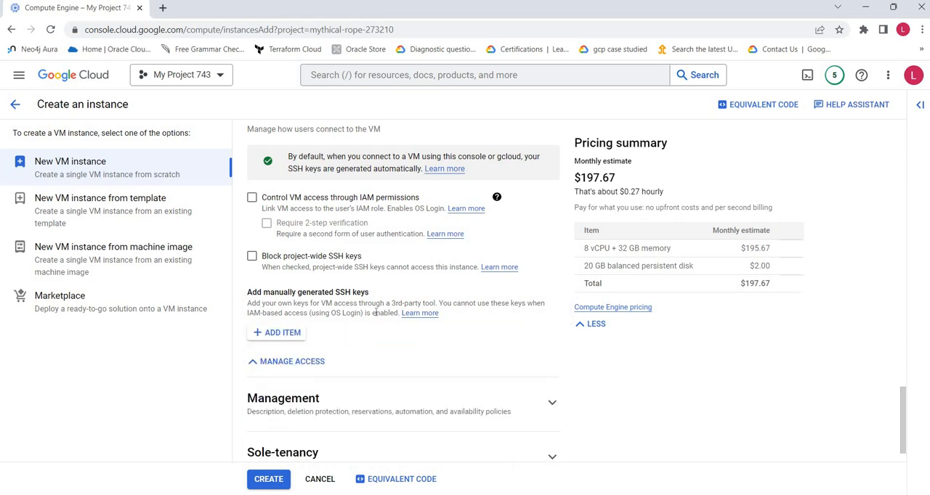
{"action": "scroll", "coordinate": [375, 312], "scroll_direction": "up", "scroll_amount": 1}
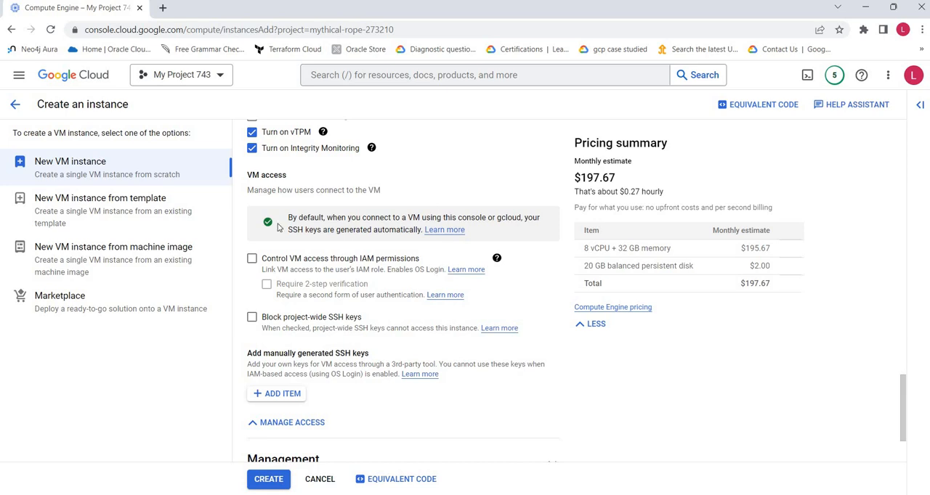
{"action": "scroll", "coordinate": [356, 269], "scroll_direction": "up", "scroll_amount": 2}
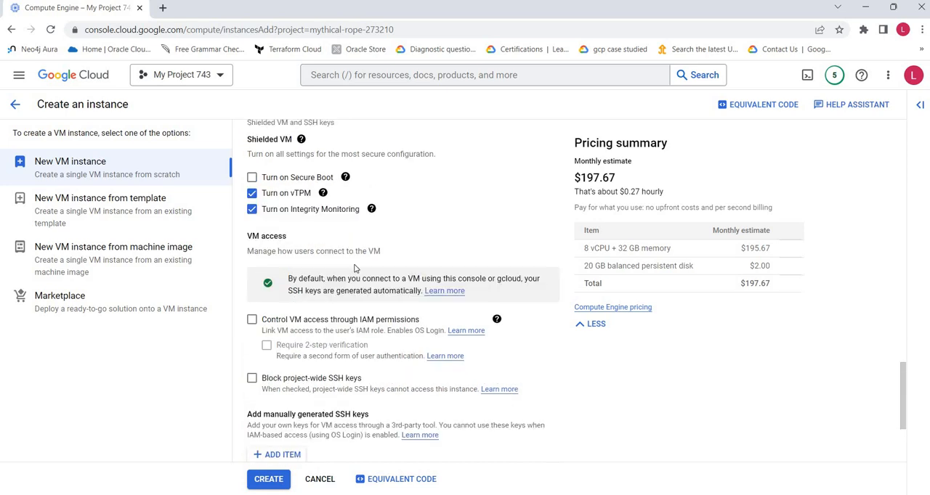
Step: Collapse the Security settings, open the Management settings, and try deletion protection, leaving it disabled
{"action": "left_click", "coordinate": [552, 179]}
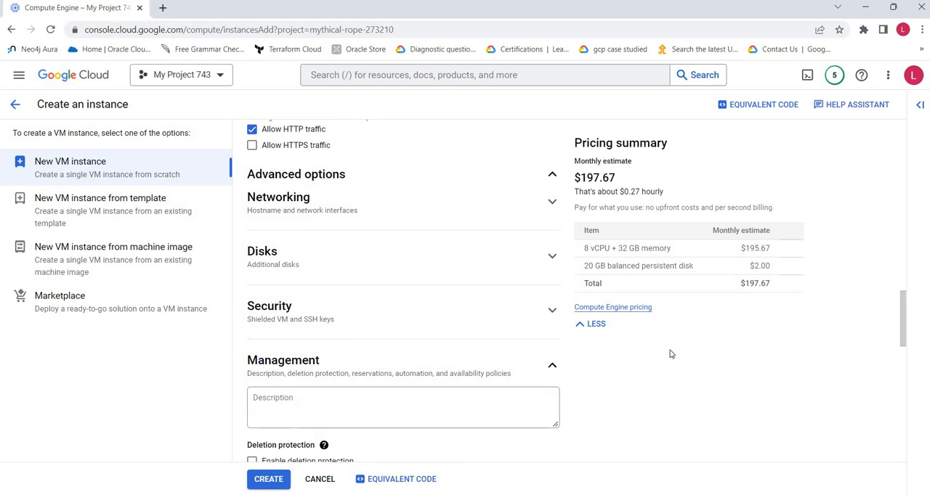
{"action": "scroll", "coordinate": [670, 350], "scroll_direction": "down", "scroll_amount": 2}
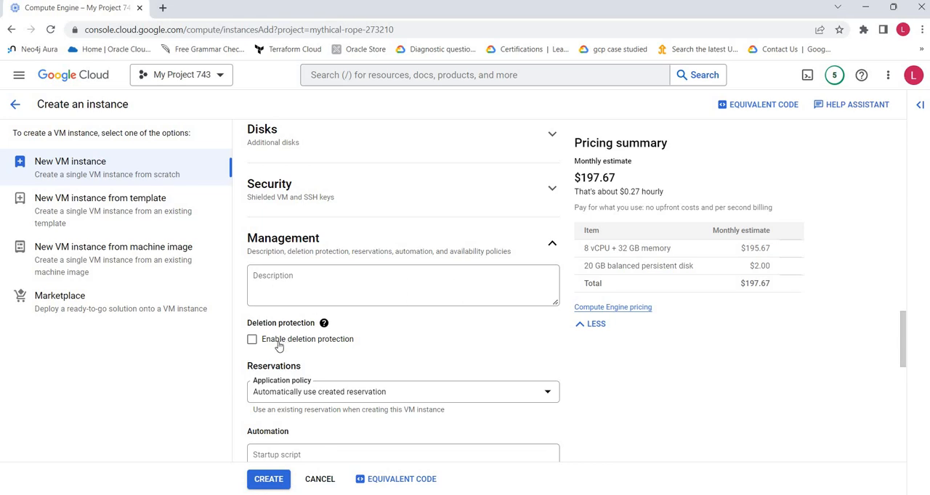
{"action": "left_click", "coordinate": [401, 291]}
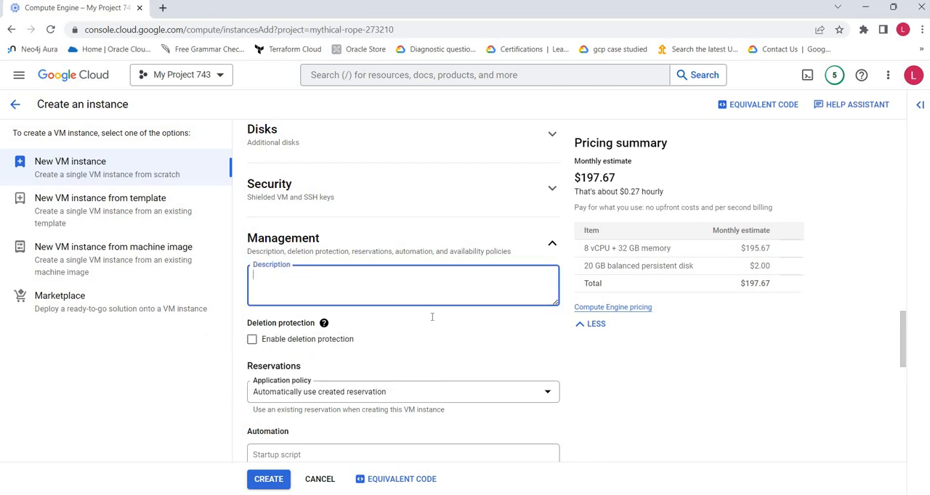
{"action": "left_click", "coordinate": [251, 342]}
{"action": "left_click", "coordinate": [252, 341]}
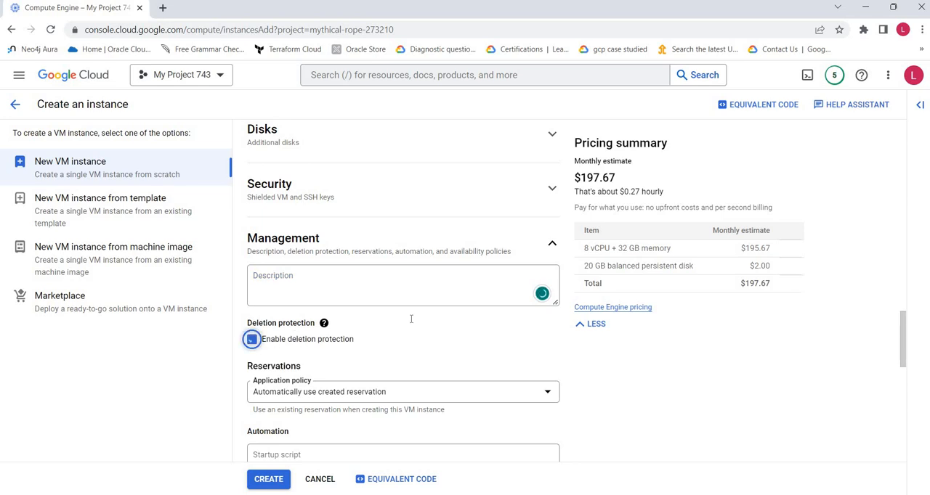
{"action": "left_click", "coordinate": [251, 341]}
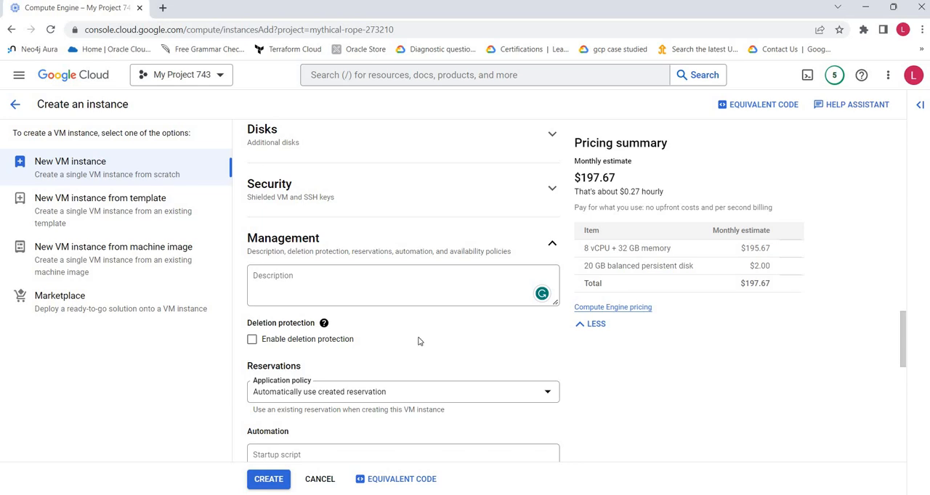
Step: Check the application policy under Reservations, keeping Automatically use created reservation
{"action": "scroll", "coordinate": [418, 340], "scroll_direction": "down", "scroll_amount": 1}
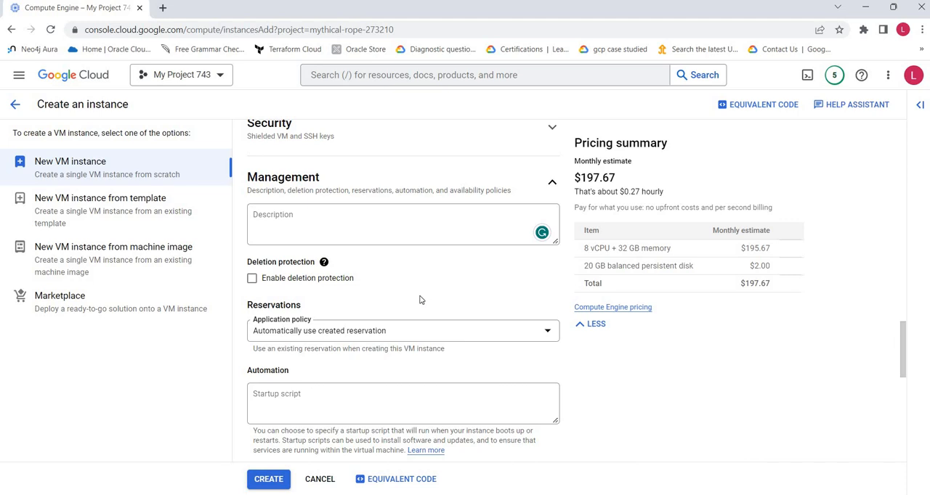
{"action": "left_click", "coordinate": [310, 332]}
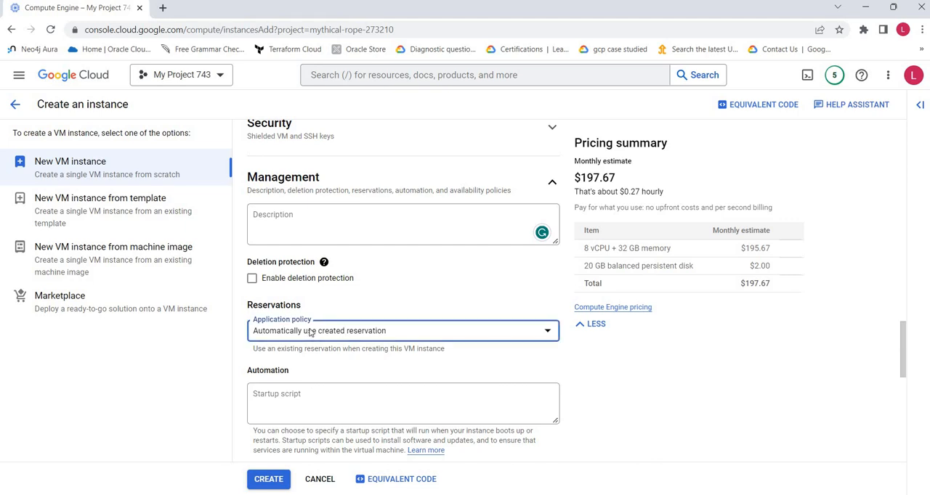
{"action": "left_click", "coordinate": [291, 338]}
Step: Switch to Notepad++ and copy the entire bash script in "new 9" that installs and starts httpd
{"action": "scroll", "coordinate": [327, 349], "scroll_direction": "down", "scroll_amount": 3}
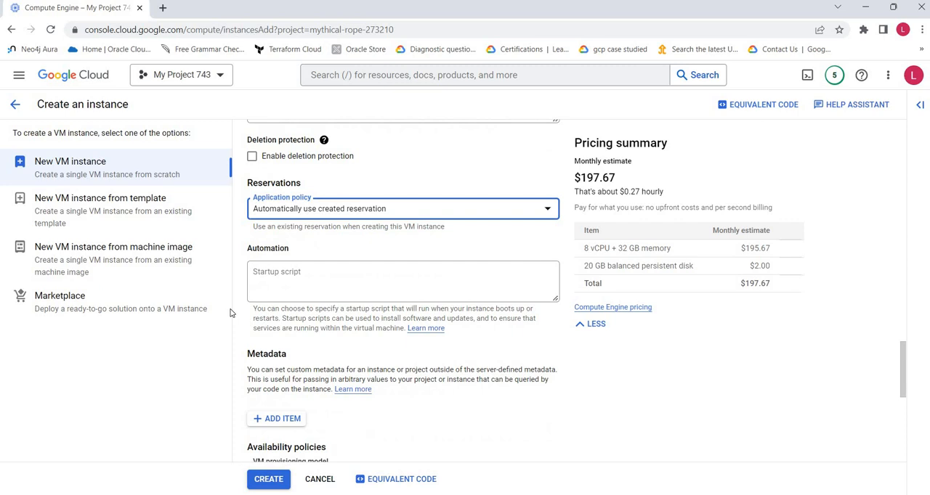
{"action": "left_click", "coordinate": [293, 278]}
{"action": "left_click", "coordinate": [291, 280]}
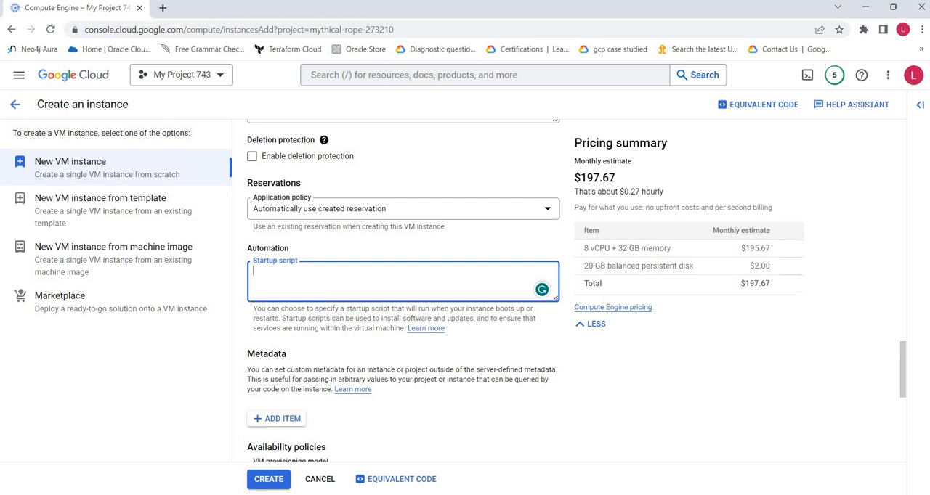
{"action": "key", "text": "alt+Tab"}
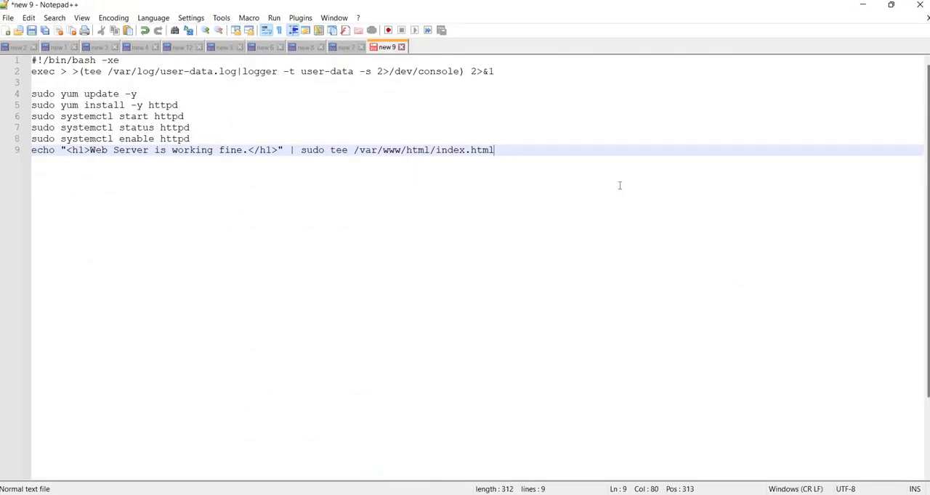
{"action": "key", "text": "ctrl+a"}
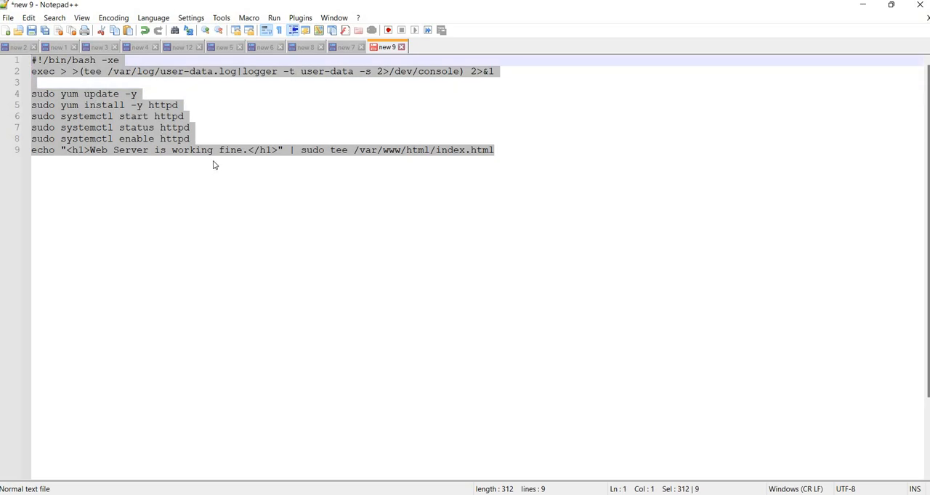
{"action": "right_click", "coordinate": [101, 121]}
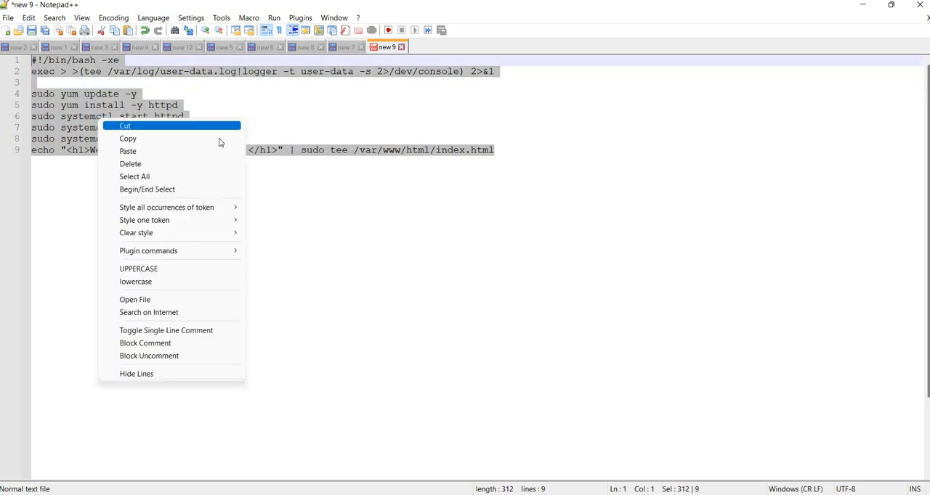
{"action": "left_click", "coordinate": [138, 138]}
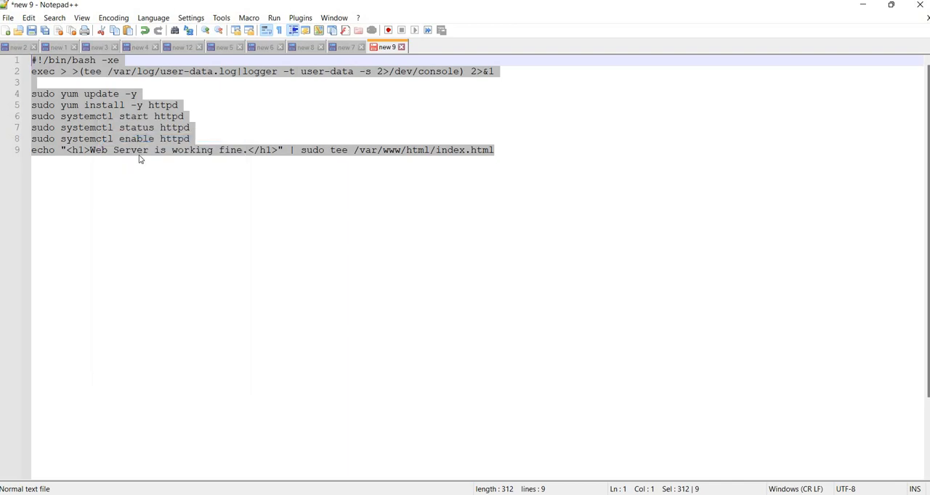
{"action": "left_click", "coordinate": [139, 156]}
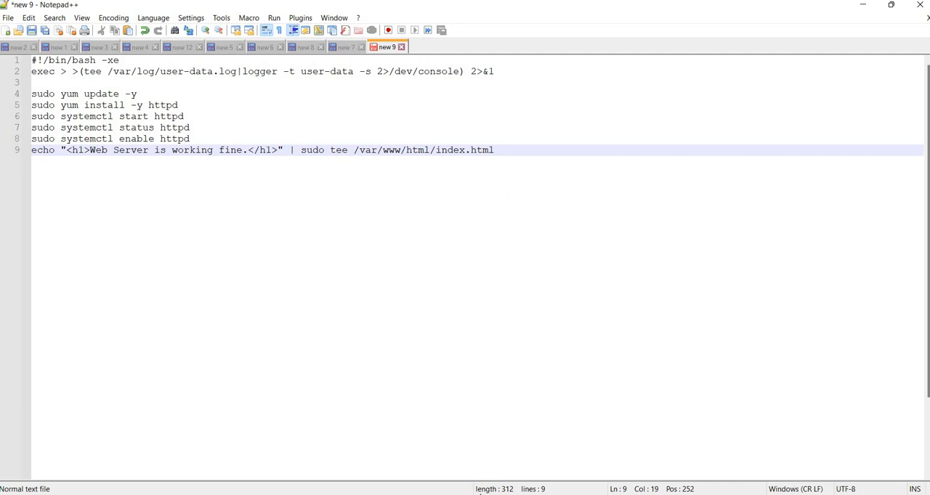
Step: Return to the Google Cloud console in the browser and paste the copied httpd script as the VM's startup script
{"action": "key", "text": "alt+Tab"}
{"action": "left_click", "coordinate": [318, 287]}
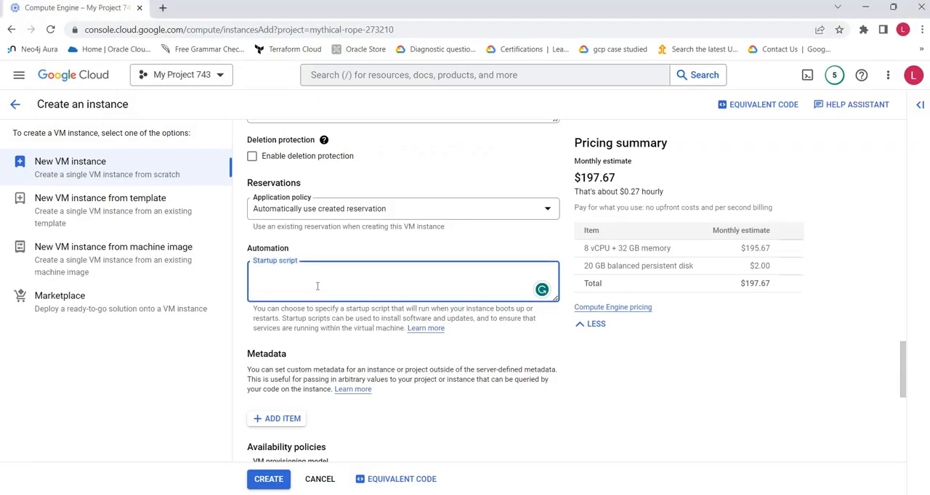
{"action": "key", "text": "ctrl+v"}
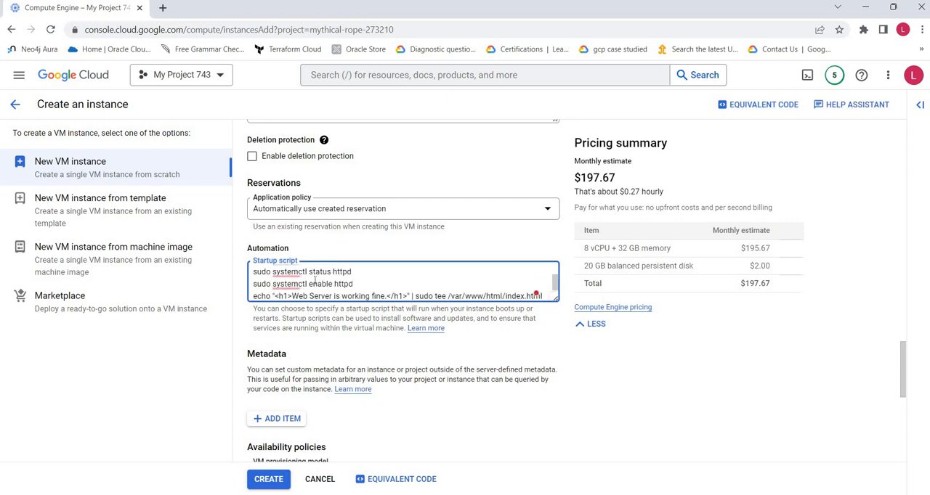
Step: Add an empty custom metadata item to the VM and delete it again
{"action": "scroll", "coordinate": [661, 353], "scroll_direction": "down", "scroll_amount": 2}
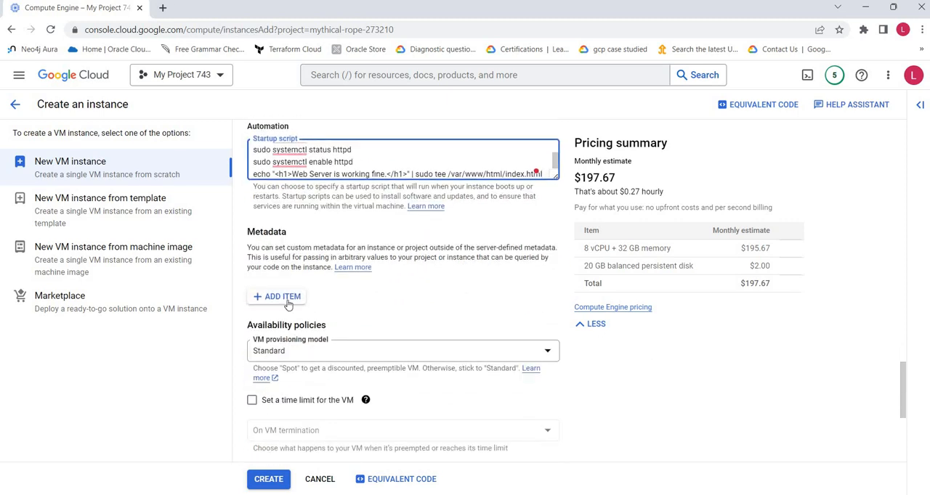
{"action": "left_click", "coordinate": [287, 302]}
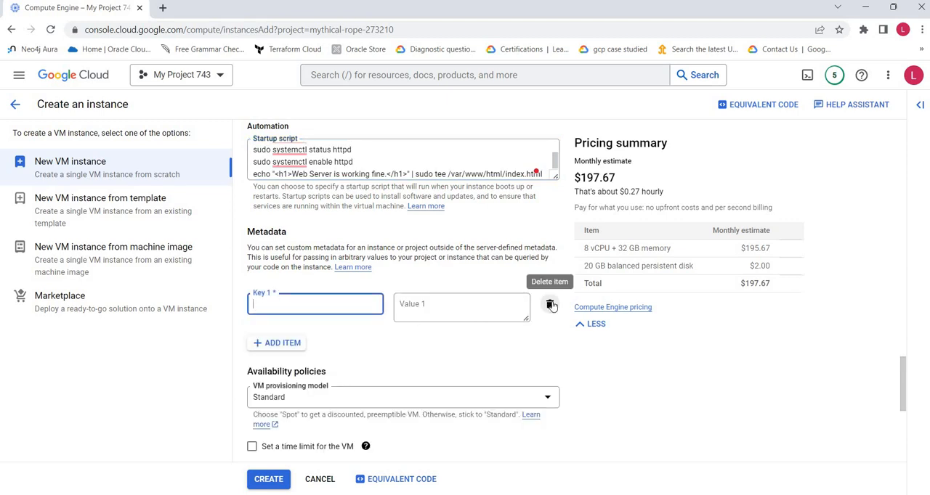
{"action": "left_click", "coordinate": [551, 306]}
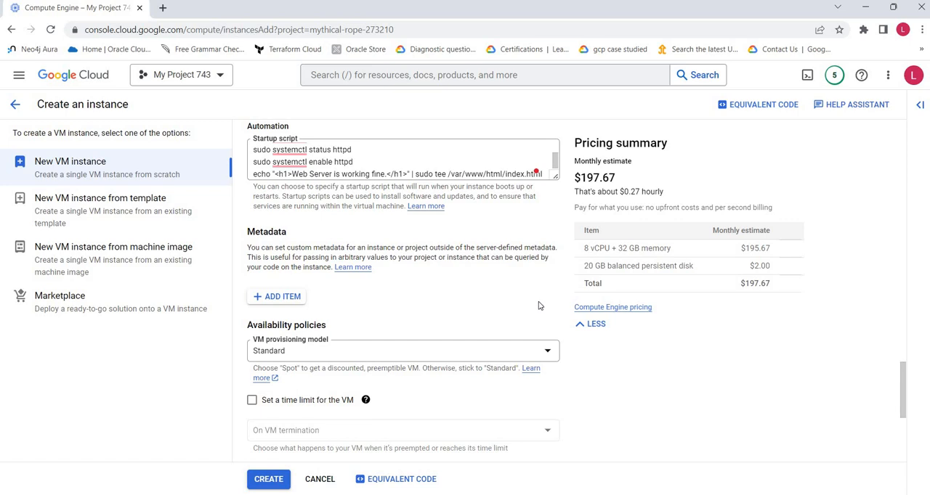
Step: Check the VM provisioning model choices under Availability policies, keeping Standard
{"action": "scroll", "coordinate": [535, 306], "scroll_direction": "down", "scroll_amount": 1}
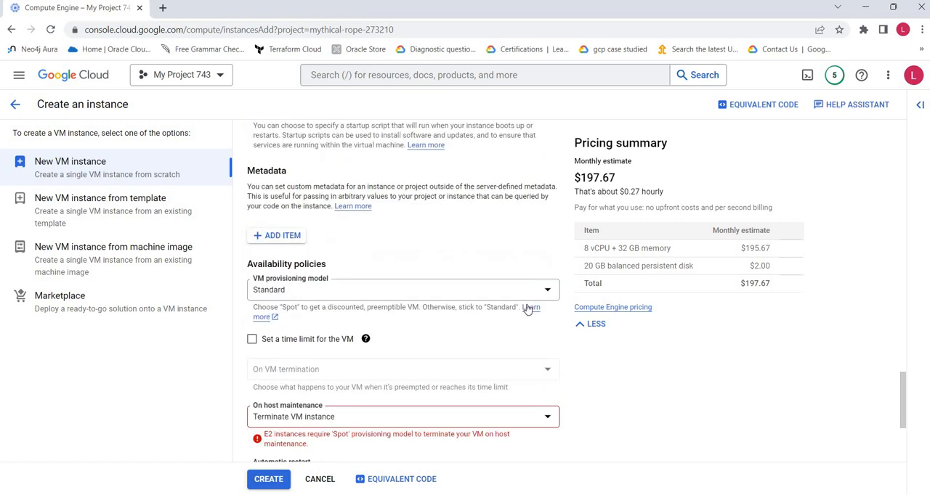
{"action": "scroll", "coordinate": [528, 308], "scroll_direction": "down", "scroll_amount": 1}
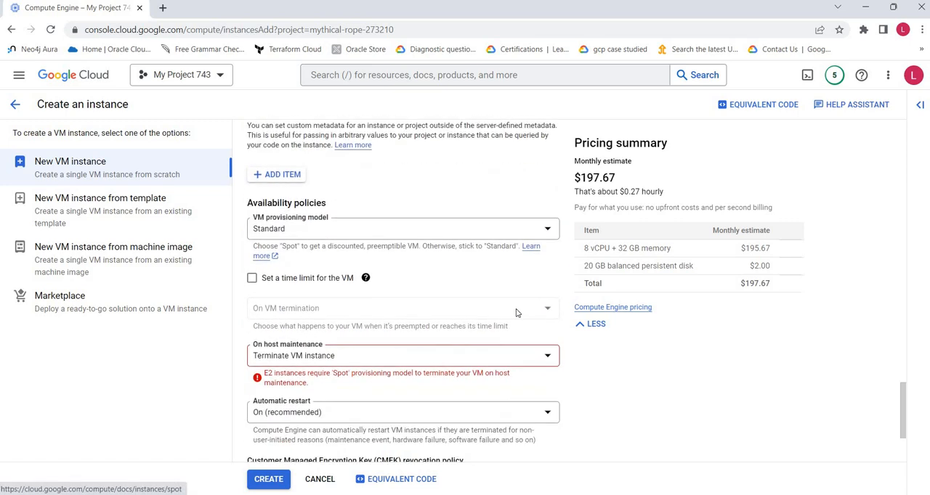
{"action": "left_click", "coordinate": [284, 231]}
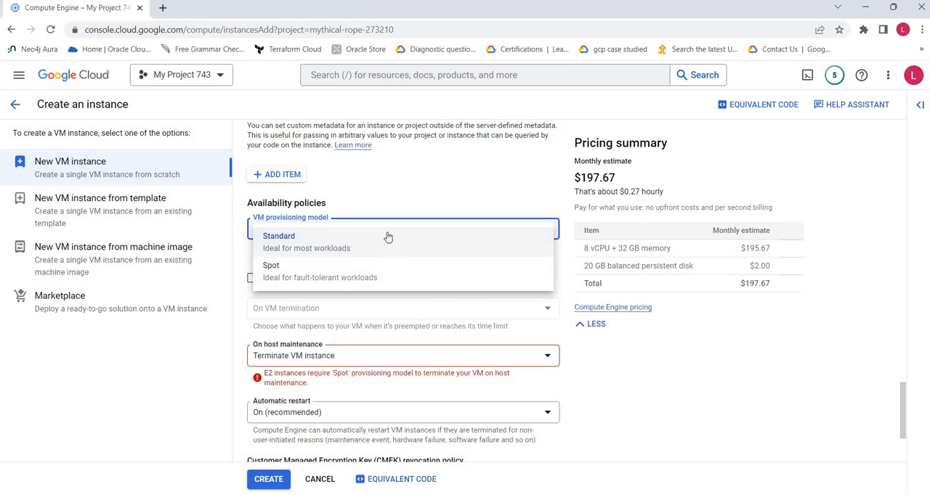
{"action": "left_click", "coordinate": [669, 375]}
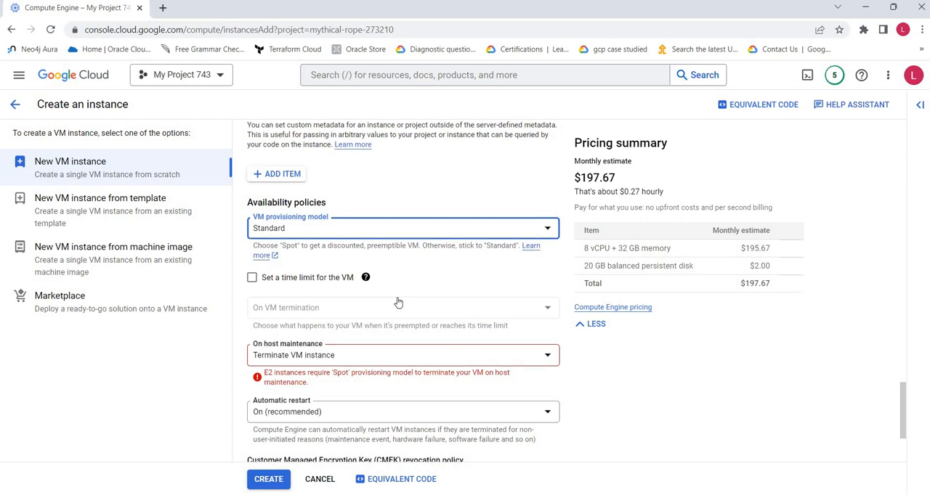
Step: Try setting a time limit for the VM and turn the limit off again
{"action": "scroll", "coordinate": [398, 302], "scroll_direction": "down", "scroll_amount": 1}
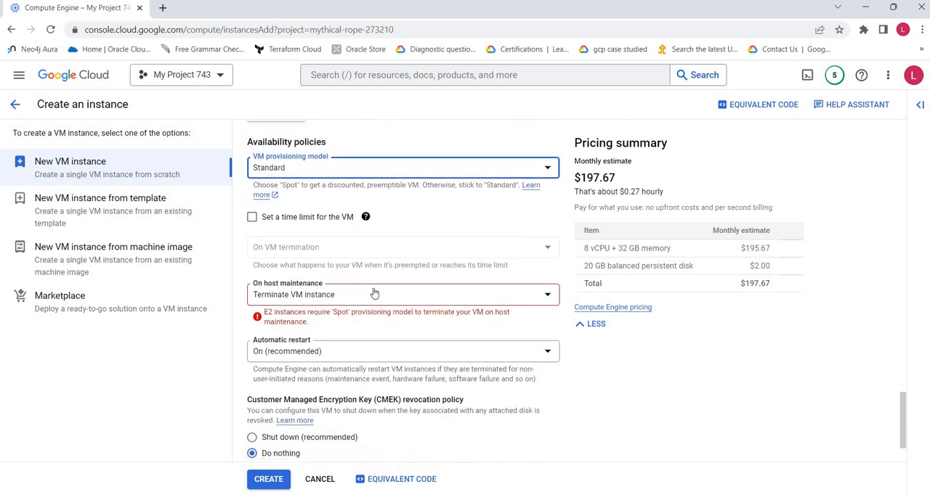
{"action": "left_click", "coordinate": [252, 219]}
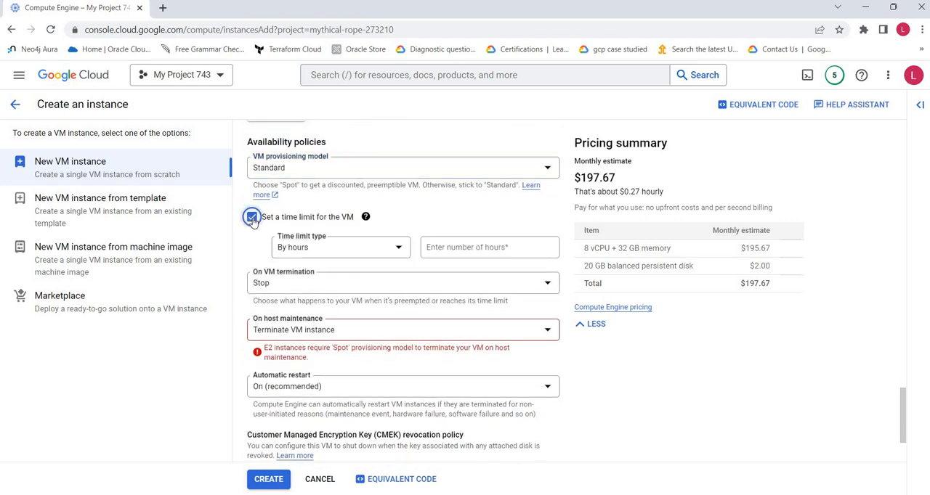
{"action": "left_click", "coordinate": [252, 218]}
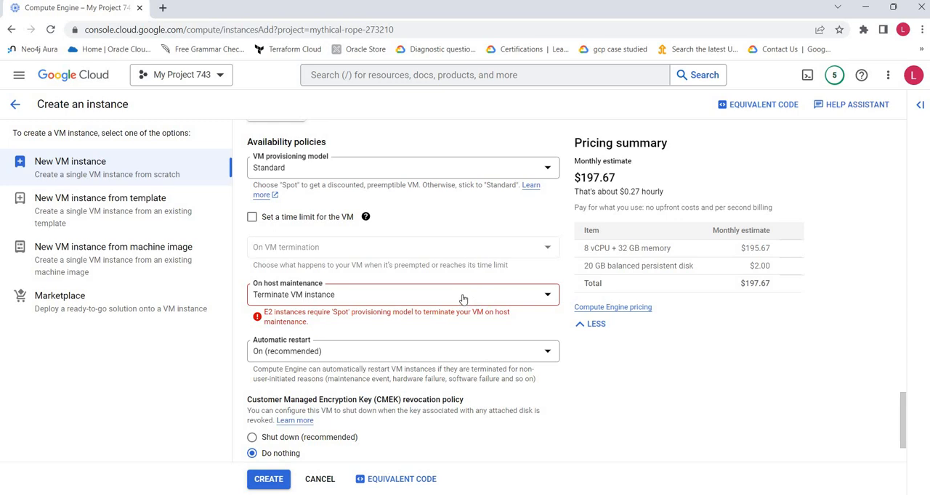
Step: Set the VM's host maintenance policy to Migrate VM instance (Recommended) and check the automatic restart choices, keeping On (recommended)
{"action": "left_click", "coordinate": [369, 297]}
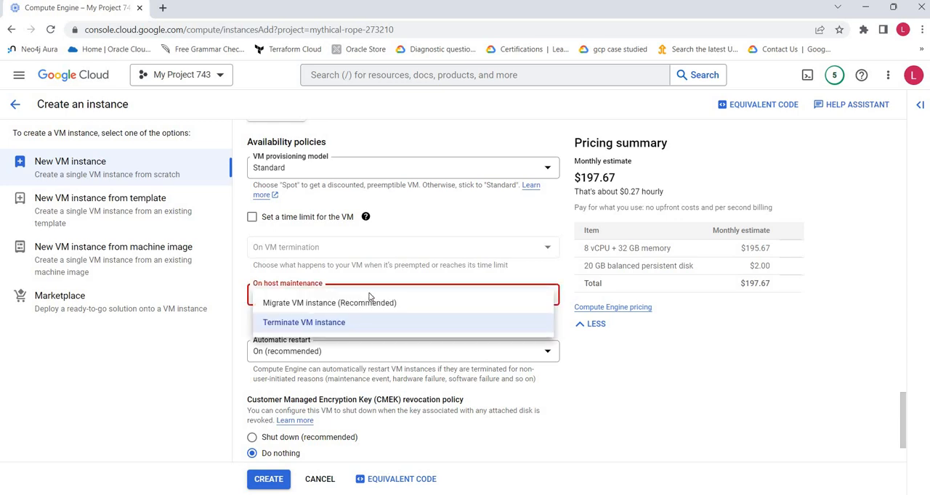
{"action": "left_click", "coordinate": [425, 304]}
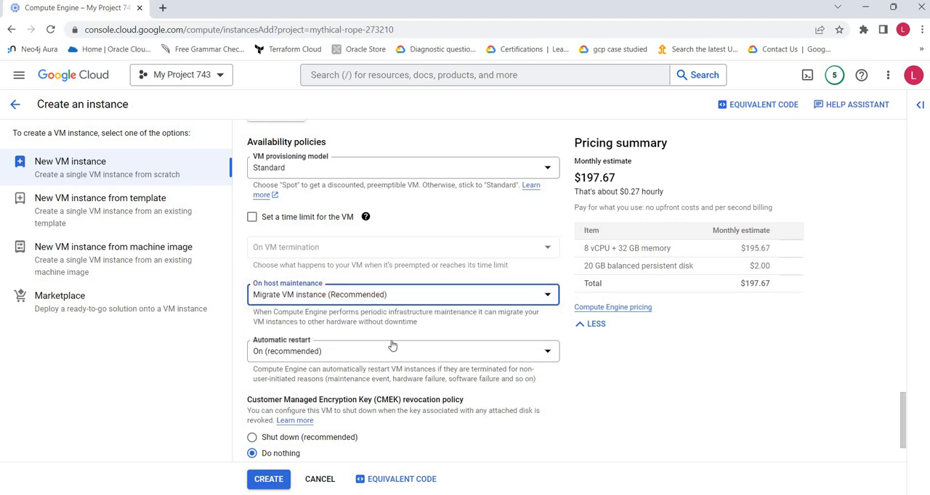
{"action": "left_click", "coordinate": [299, 298]}
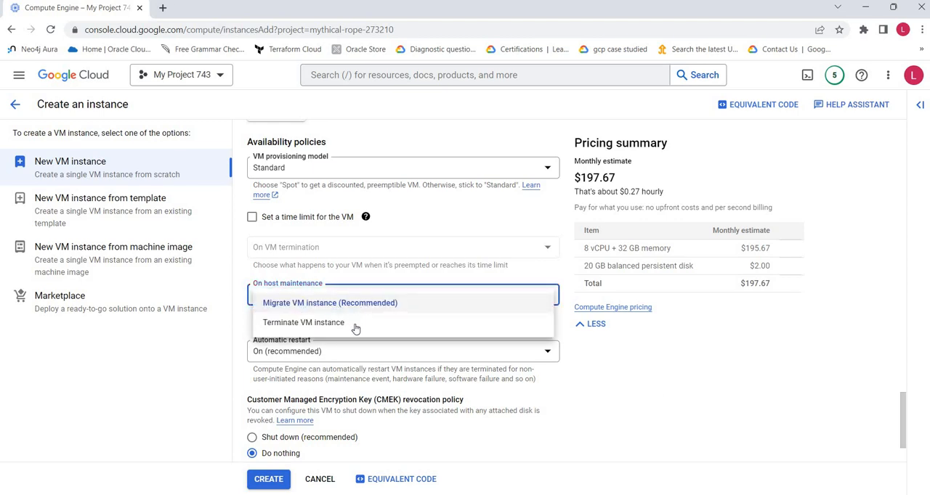
{"action": "left_click", "coordinate": [730, 417]}
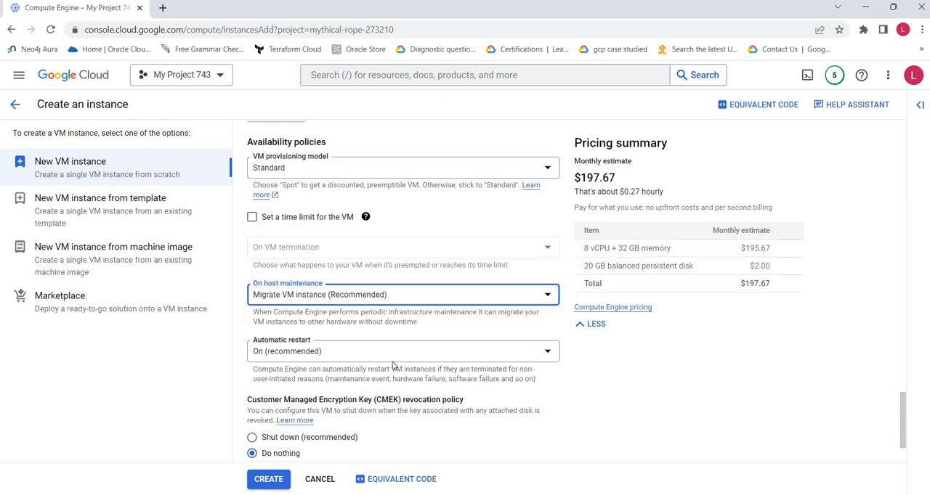
{"action": "left_click", "coordinate": [362, 356]}
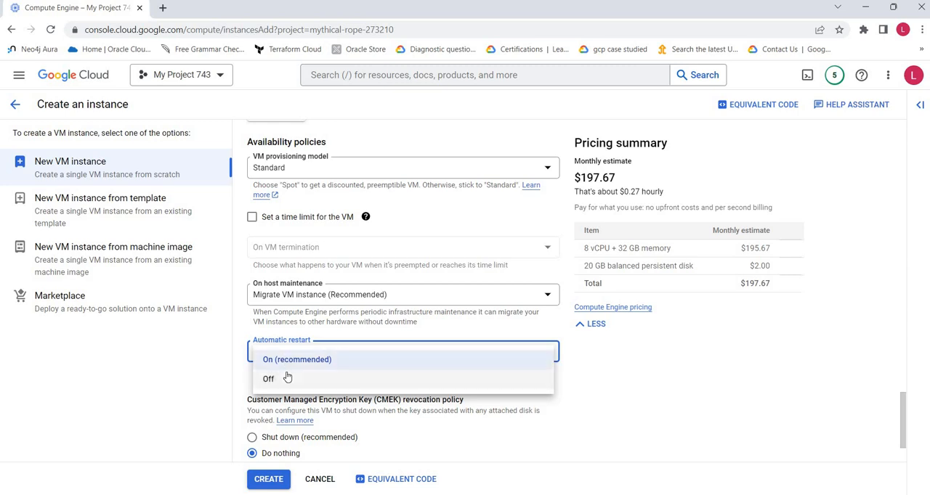
{"action": "left_click", "coordinate": [655, 360]}
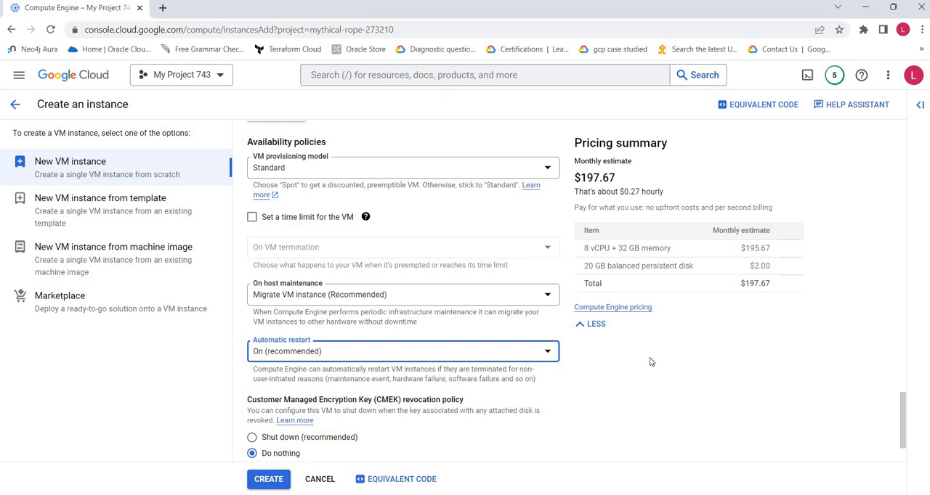
Step: Review the Management settings of the VM, collapse that section and expand Sole-tenancy to check its options
{"action": "scroll", "coordinate": [656, 361], "scroll_direction": "down", "scroll_amount": 2}
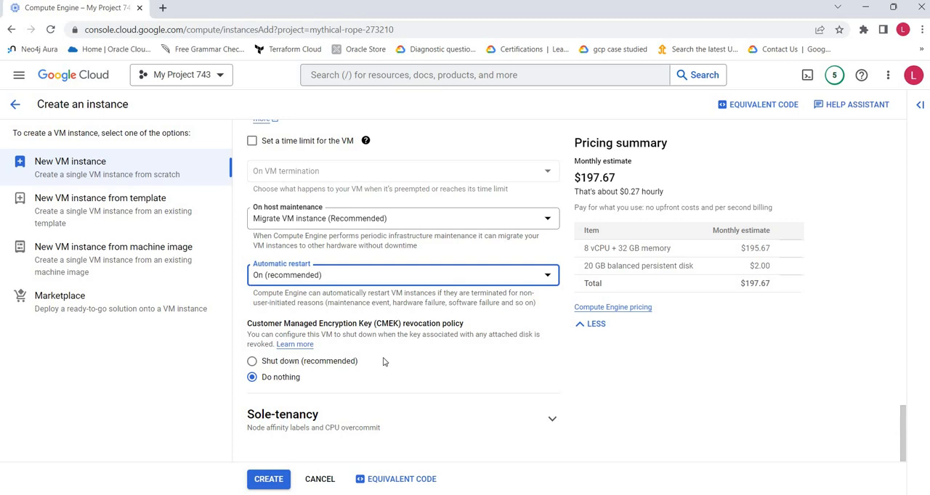
{"action": "scroll", "coordinate": [384, 361], "scroll_direction": "up", "scroll_amount": 8}
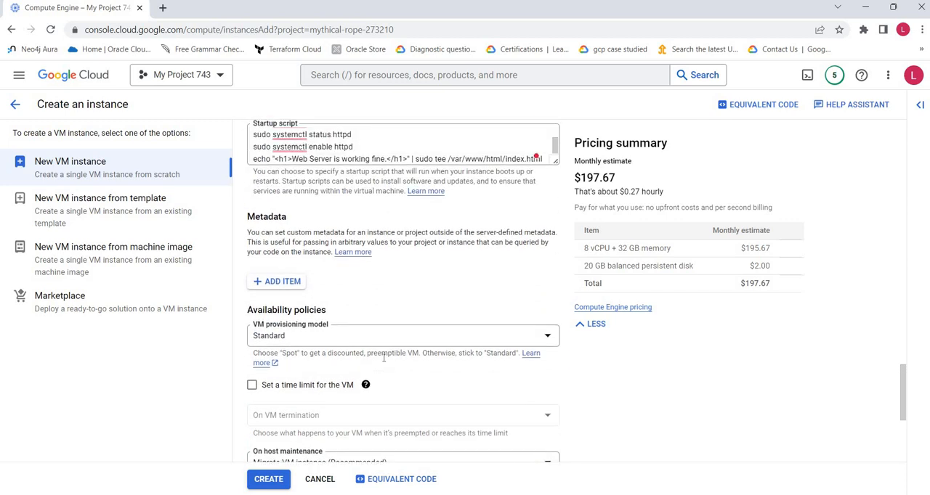
{"action": "scroll", "coordinate": [384, 361], "scroll_direction": "up", "scroll_amount": 2}
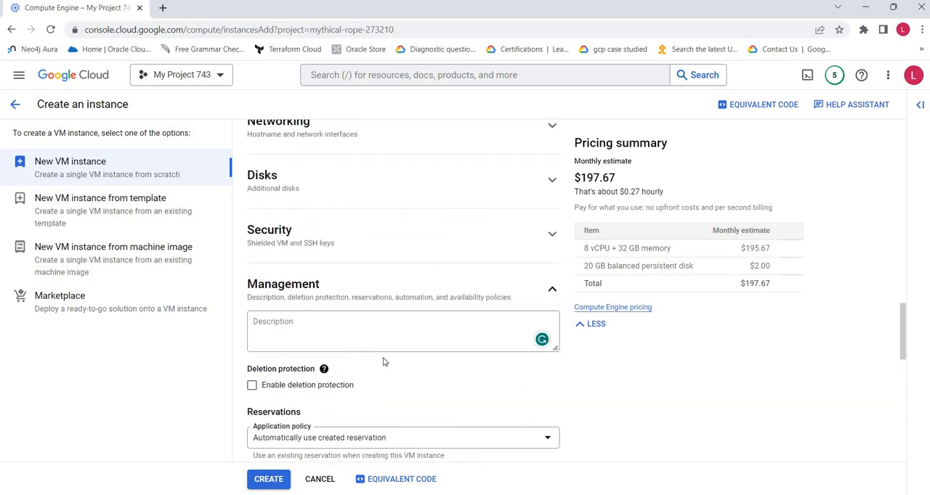
{"action": "scroll", "coordinate": [385, 363], "scroll_direction": "down", "scroll_amount": 3}
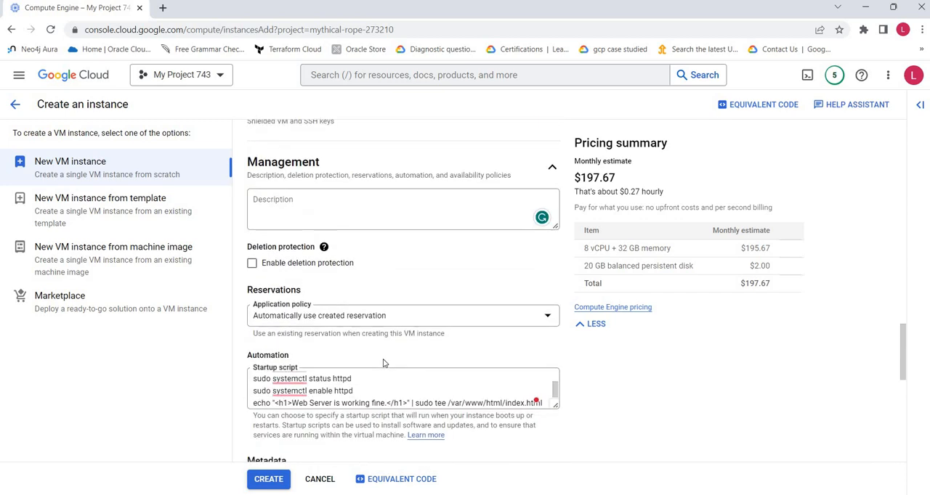
{"action": "scroll", "coordinate": [385, 363], "scroll_direction": "down", "scroll_amount": 10}
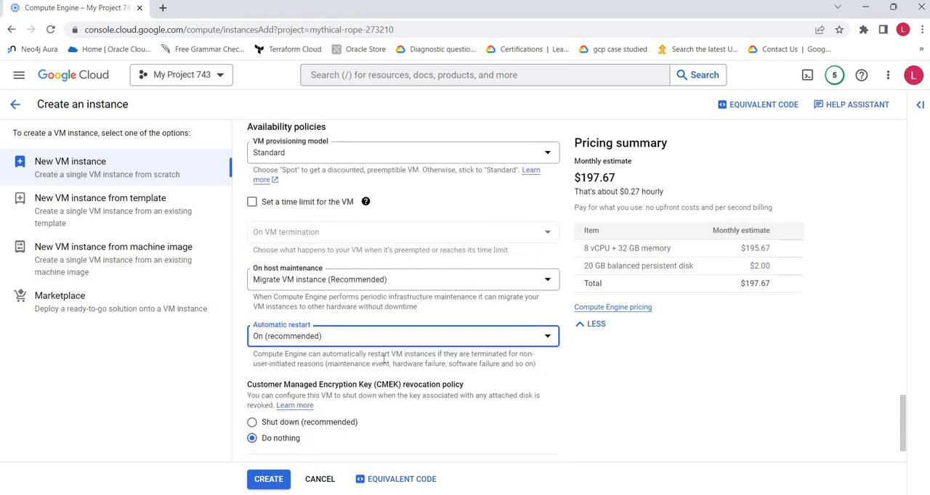
{"action": "scroll", "coordinate": [384, 363], "scroll_direction": "down", "scroll_amount": 2}
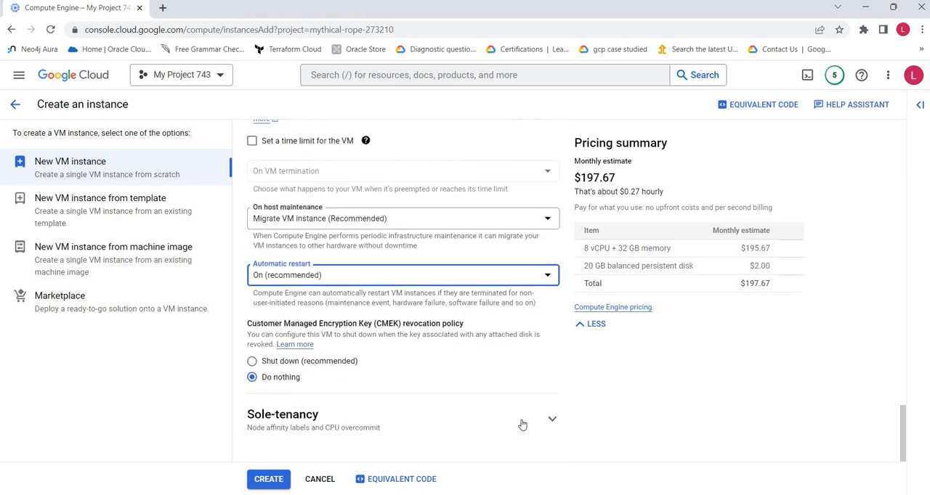
{"action": "scroll", "coordinate": [515, 356], "scroll_direction": "up", "scroll_amount": 7}
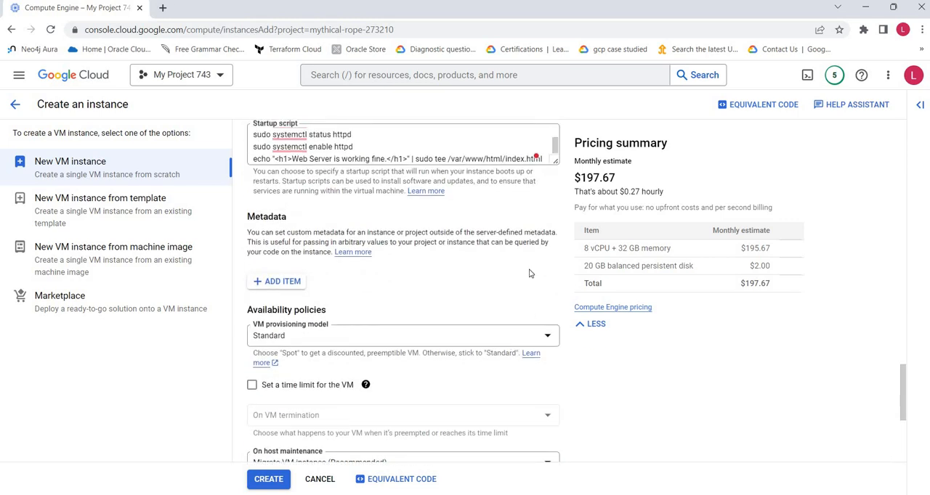
{"action": "scroll", "coordinate": [529, 275], "scroll_direction": "up", "scroll_amount": 3}
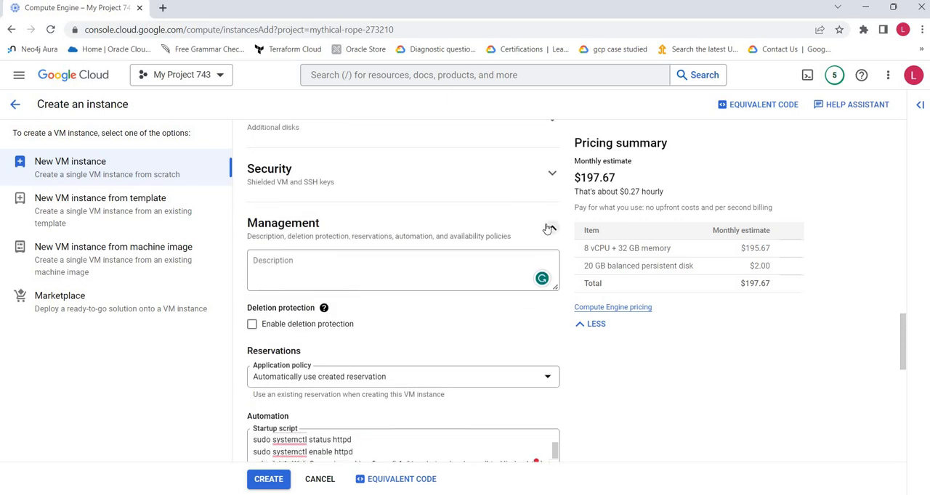
{"action": "left_click", "coordinate": [418, 239]}
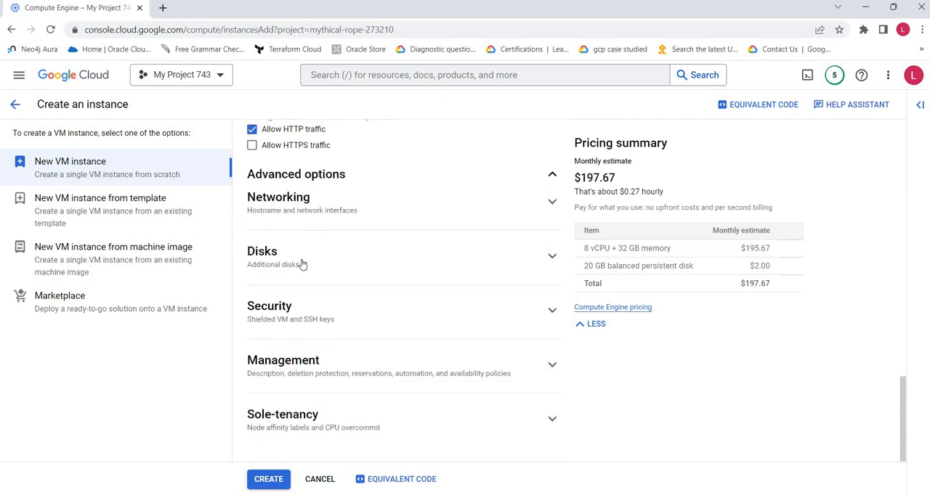
{"action": "left_click", "coordinate": [552, 427]}
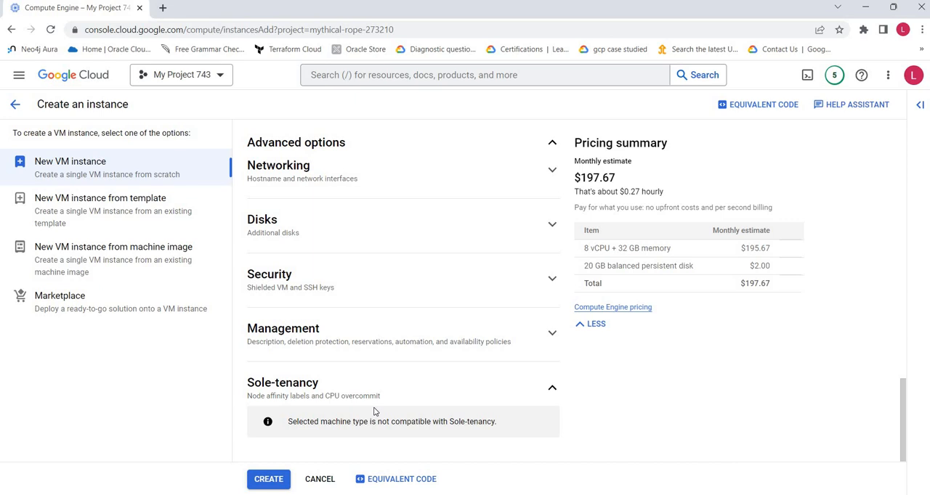
Step: Review the equivalent code for creating the VM as command line, REST and Terraform, and close it
{"action": "left_click", "coordinate": [384, 486]}
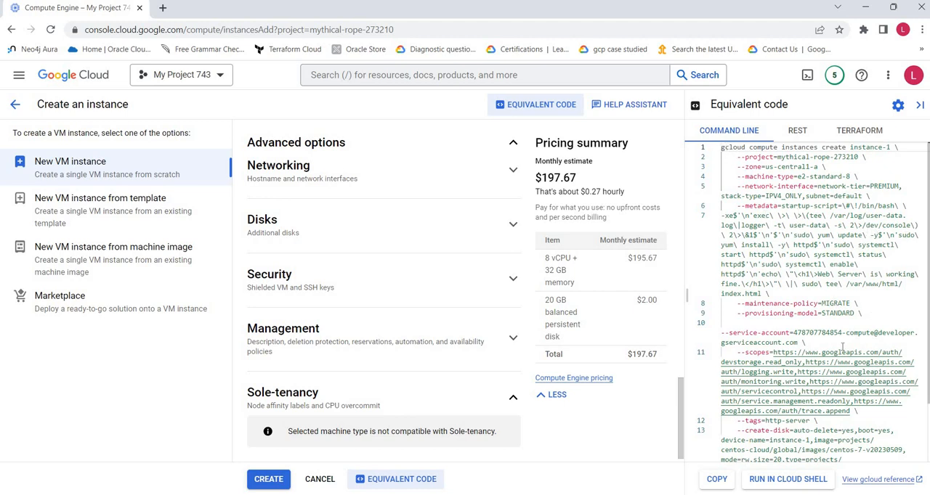
{"action": "scroll", "coordinate": [842, 347], "scroll_direction": "down", "scroll_amount": 2}
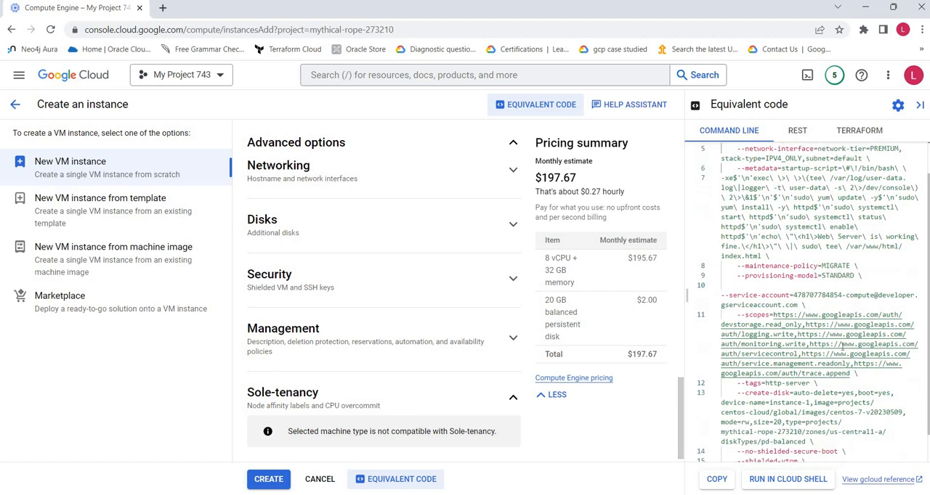
{"action": "left_click", "coordinate": [797, 131]}
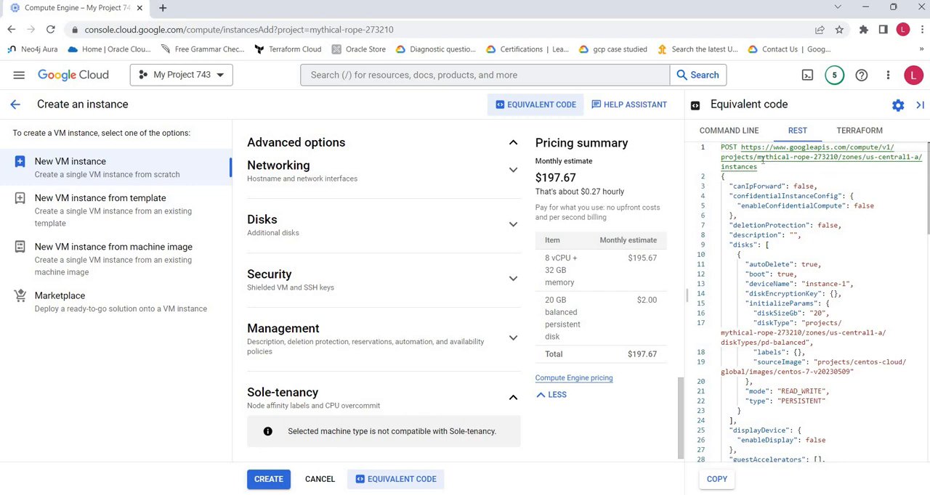
{"action": "left_click_drag", "start_coordinate": [758, 167], "coordinate": [742, 147]}
{"action": "scroll", "coordinate": [827, 279], "scroll_direction": "down", "scroll_amount": 2}
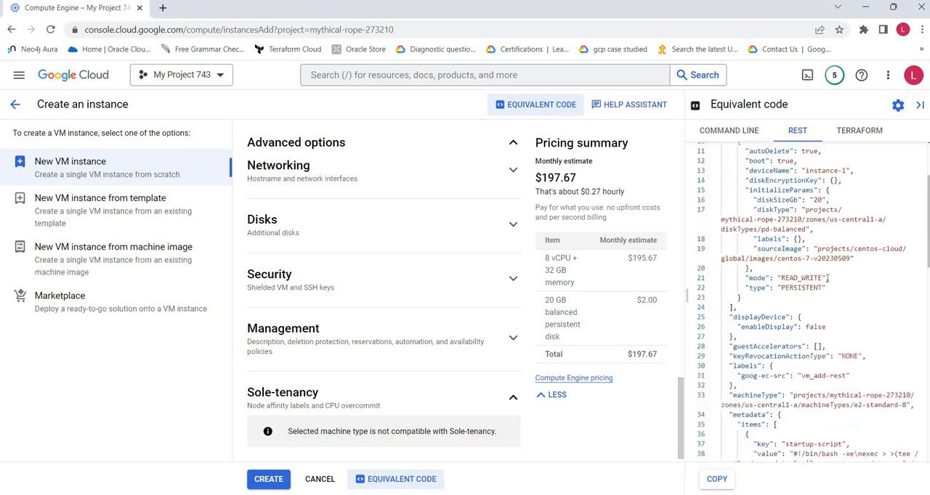
{"action": "left_click", "coordinate": [854, 132]}
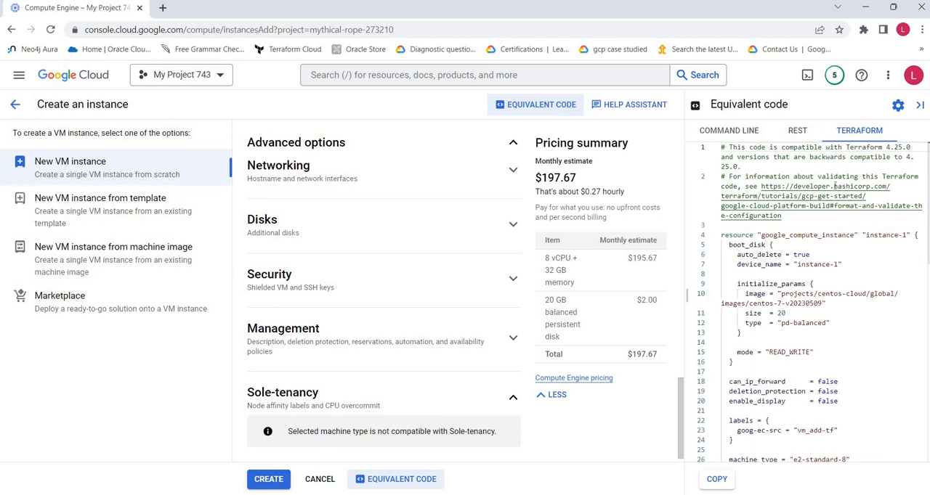
{"action": "left_click", "coordinate": [920, 106]}
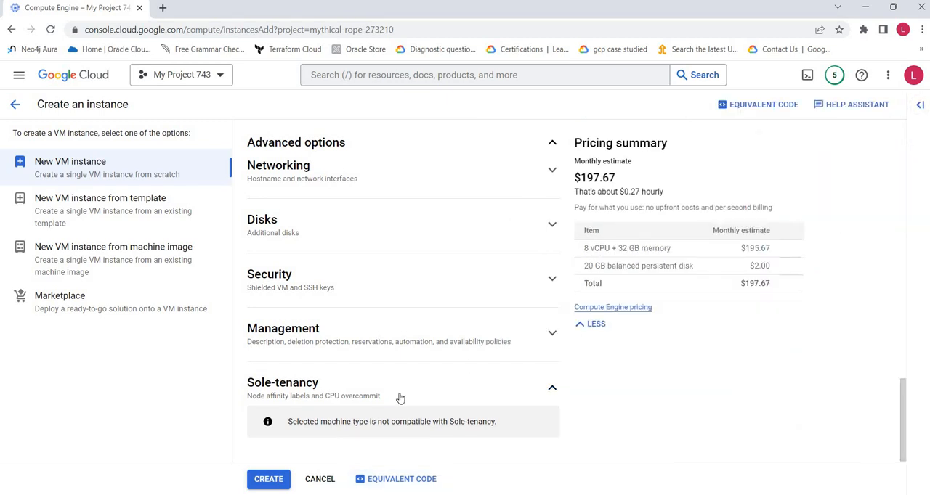
Step: Create the VM instance, check the startup script in Notepad++ and return to the VM instances list in the browser
{"action": "left_click", "coordinate": [269, 481]}
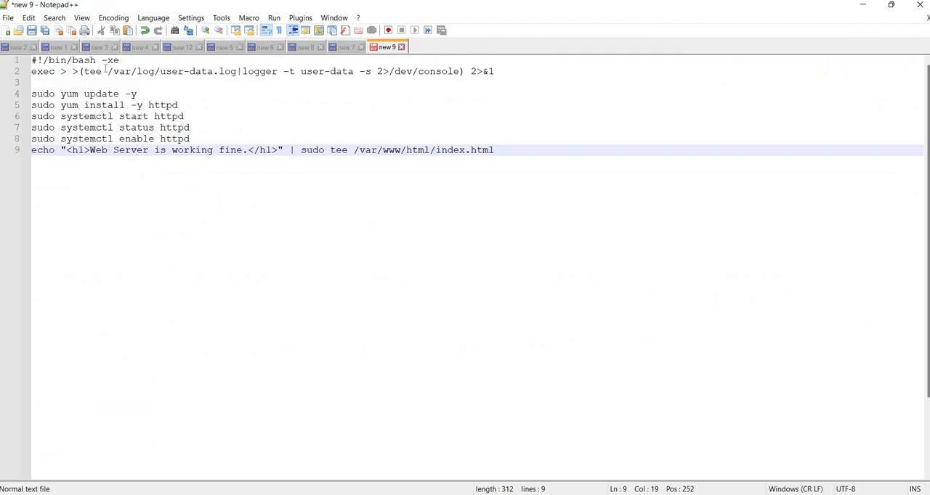
{"action": "left_click", "coordinate": [862, 8]}
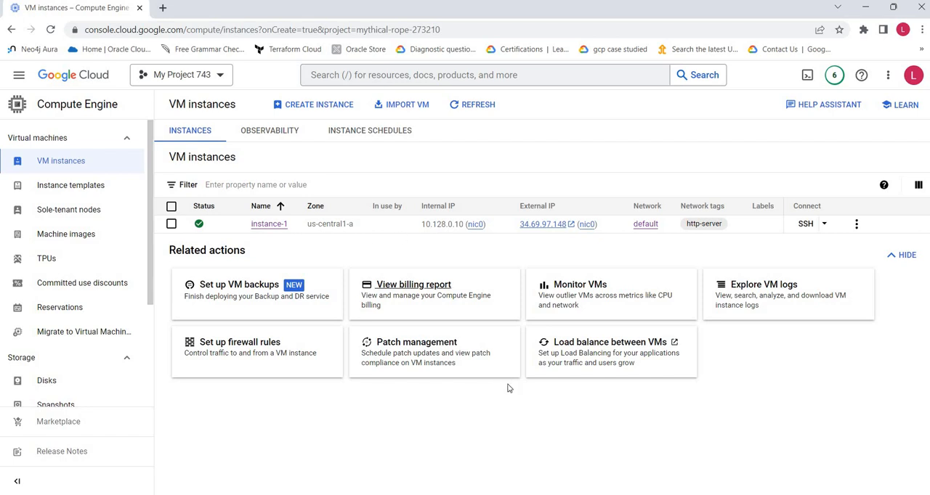
{"action": "key", "text": "alt+Tab"}
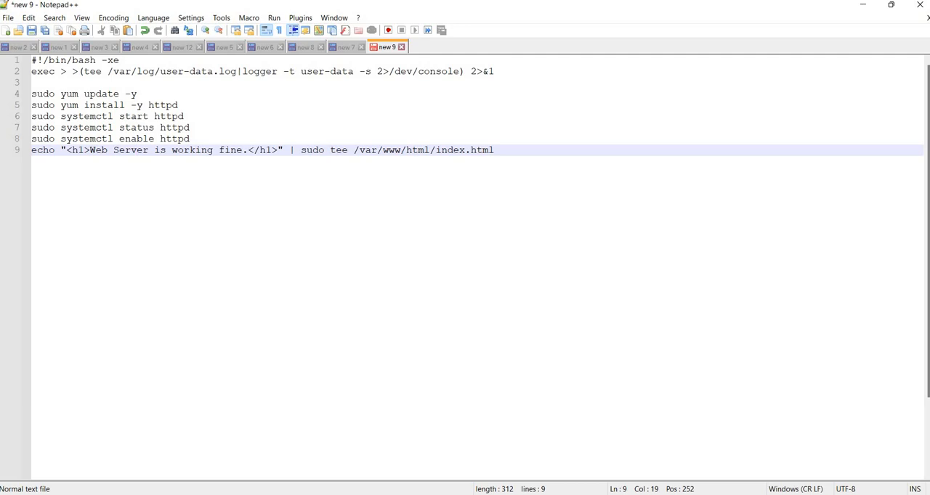
{"action": "key", "text": "alt+Tab"}
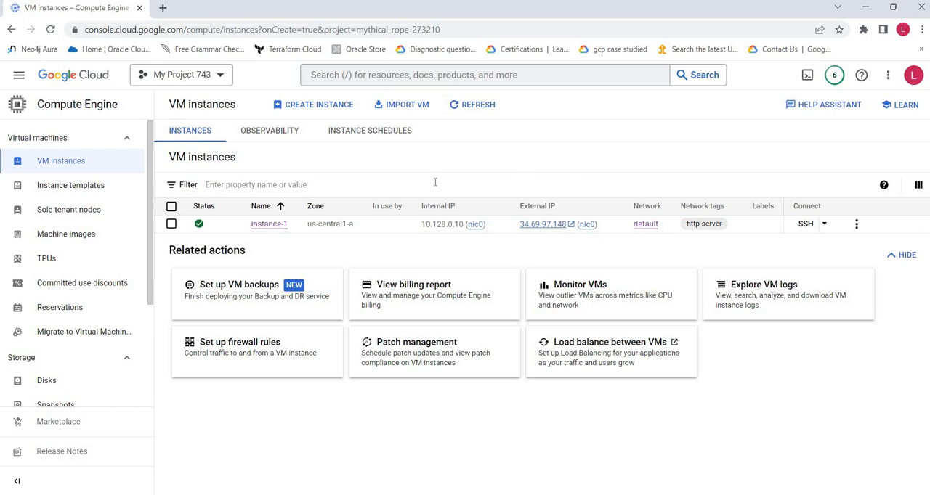
Step: Open instance-1's external IP address in a new browser tab to test the web server and return to the VM instances list
{"action": "left_click", "coordinate": [571, 227]}
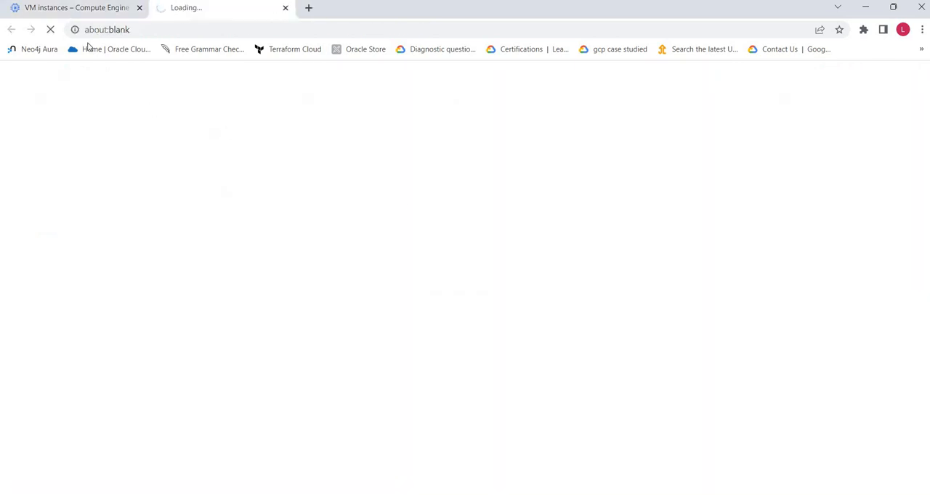
{"action": "left_click", "coordinate": [96, 7]}
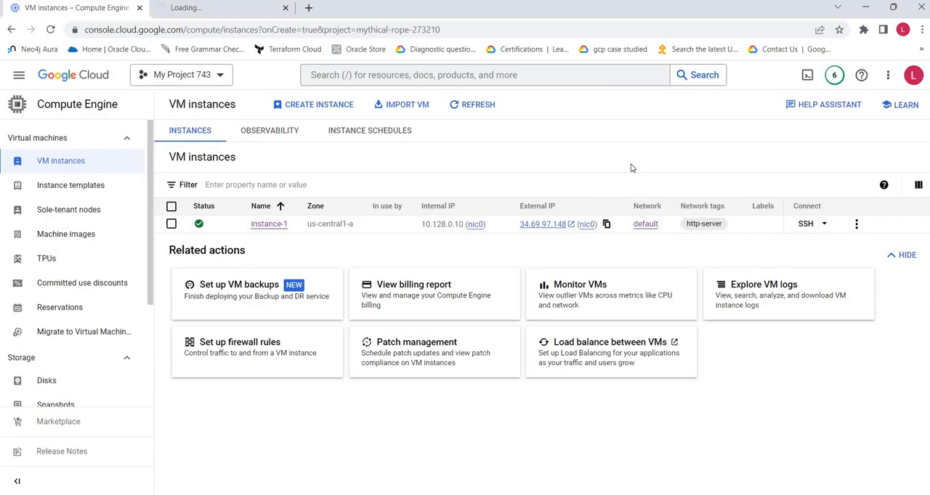
{"action": "left_click", "coordinate": [212, 7]}
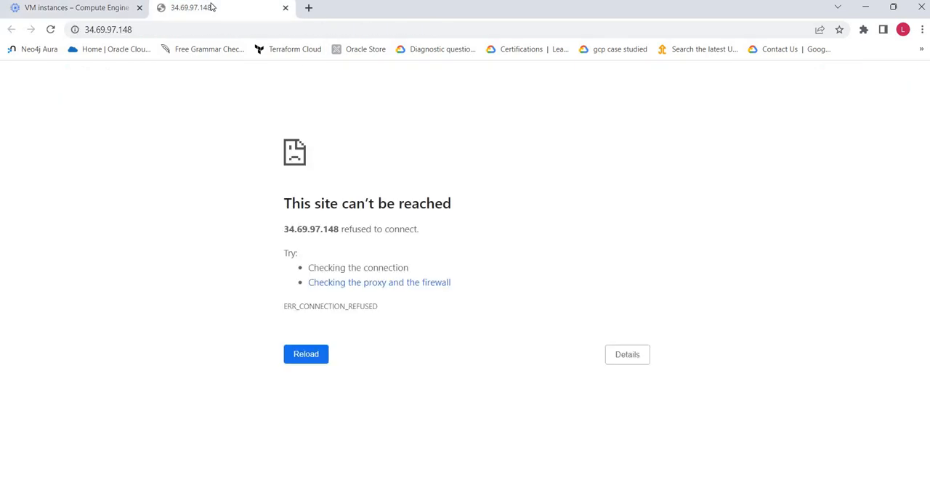
{"action": "left_click", "coordinate": [80, 8]}
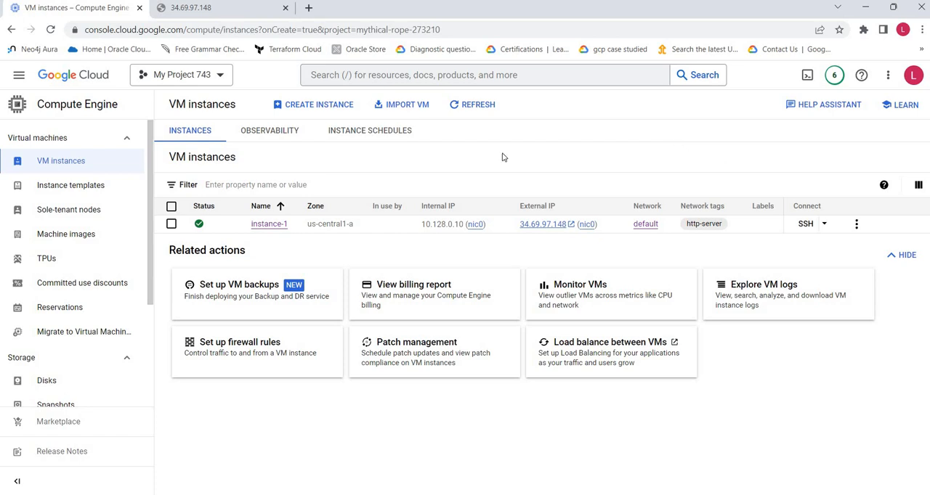
Step: Open the details of instance-1 and review its basic information, machine configuration, networking, storage and management settings
{"action": "left_click", "coordinate": [275, 228]}
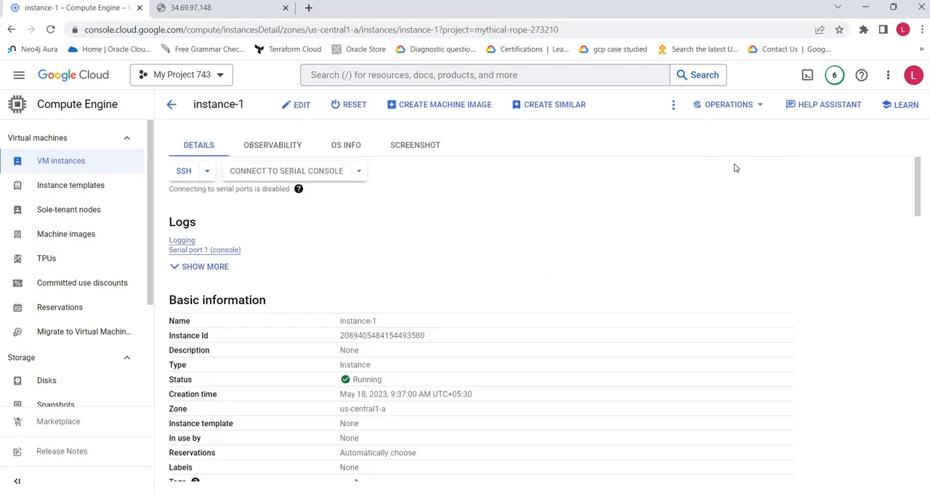
{"action": "scroll", "coordinate": [730, 170], "scroll_direction": "down", "scroll_amount": 3}
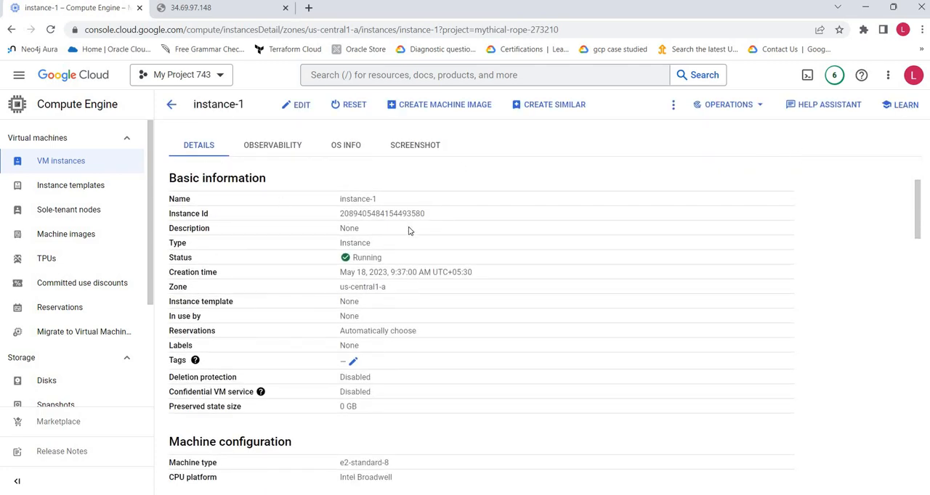
{"action": "scroll", "coordinate": [469, 289], "scroll_direction": "down", "scroll_amount": 5}
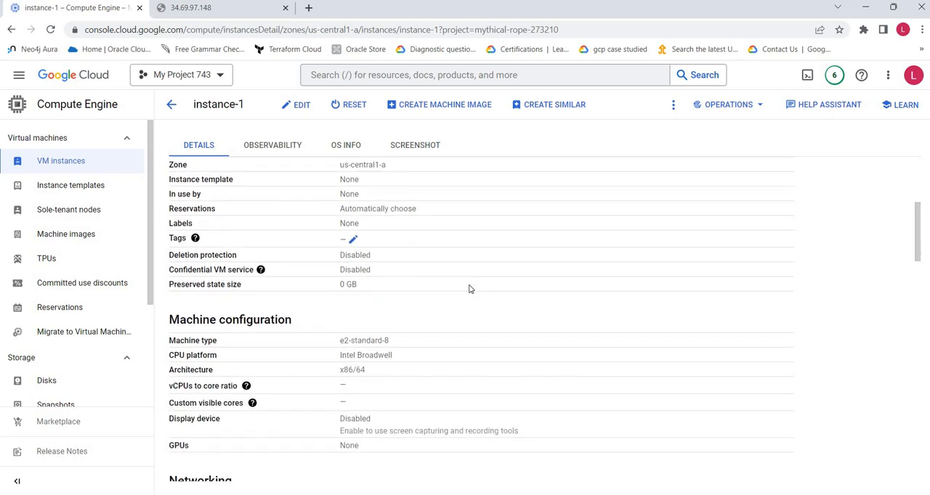
{"action": "scroll", "coordinate": [468, 289], "scroll_direction": "down", "scroll_amount": 8}
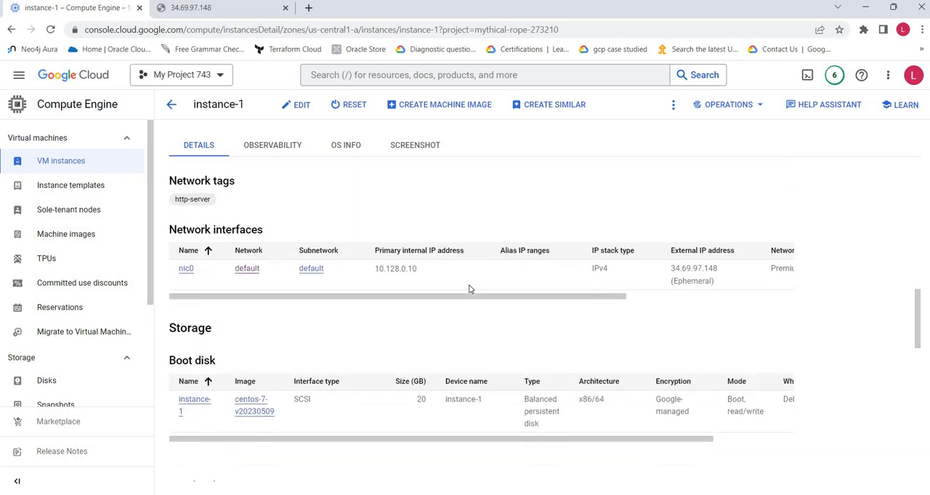
{"action": "scroll", "coordinate": [469, 289], "scroll_direction": "down", "scroll_amount": 4}
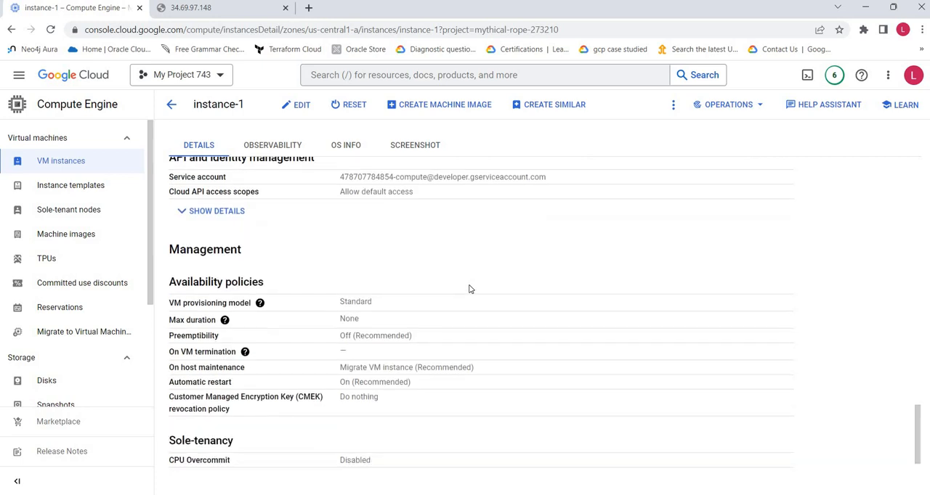
Step: Review instance-1's security, management and custom metadata details, expanding the startup-script value to read it and collapsing it again
{"action": "scroll", "coordinate": [468, 289], "scroll_direction": "up", "scroll_amount": 3}
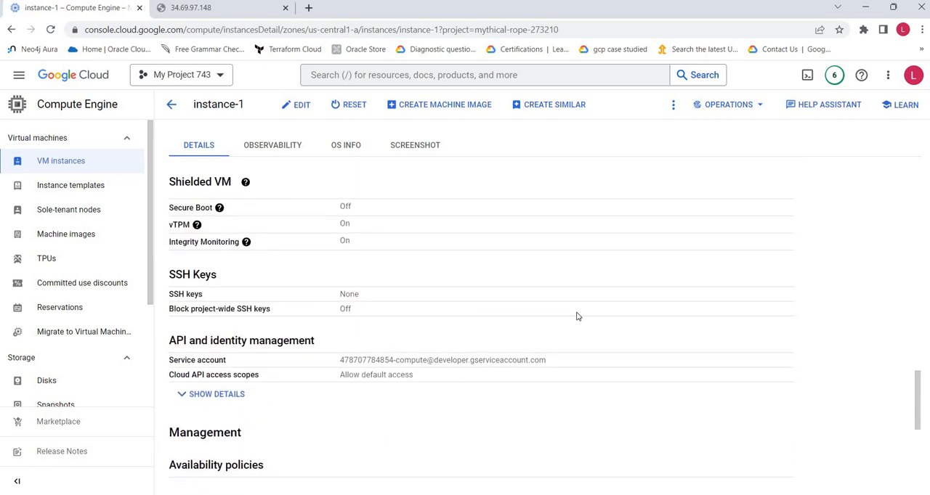
{"action": "scroll", "coordinate": [575, 317], "scroll_direction": "down", "scroll_amount": 4}
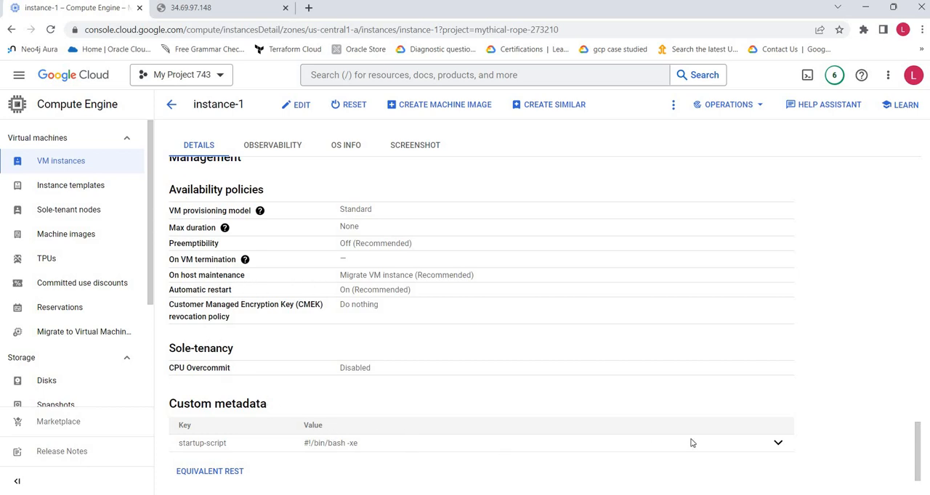
{"action": "left_click", "coordinate": [778, 444]}
{"action": "scroll", "coordinate": [560, 378], "scroll_direction": "down", "scroll_amount": 1}
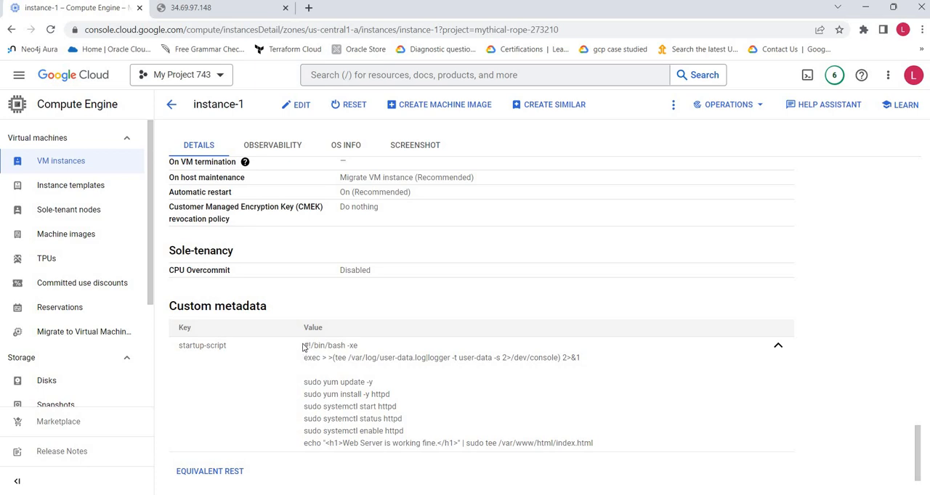
{"action": "left_click", "coordinate": [778, 347]}
{"action": "scroll", "coordinate": [778, 348], "scroll_direction": "up", "scroll_amount": 4}
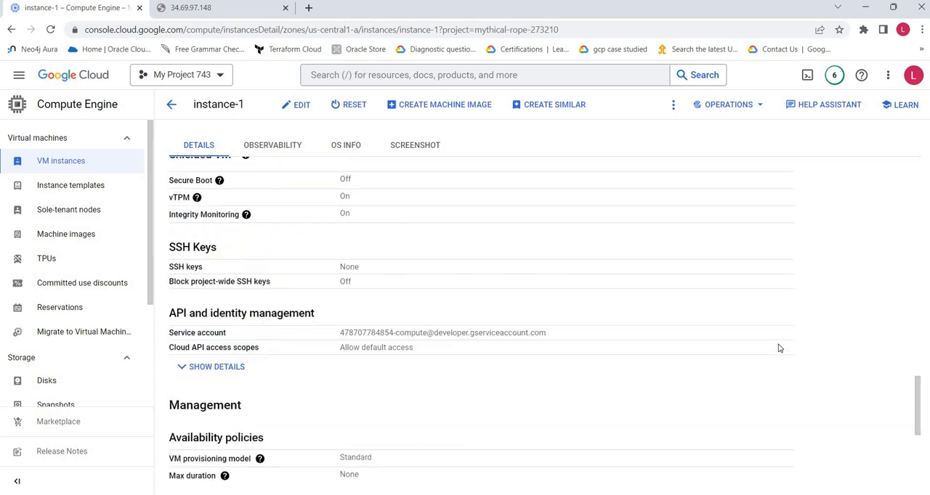
{"action": "scroll", "coordinate": [779, 348], "scroll_direction": "up", "scroll_amount": 2}
{"action": "scroll", "coordinate": [779, 348], "scroll_direction": "up", "scroll_amount": 10}
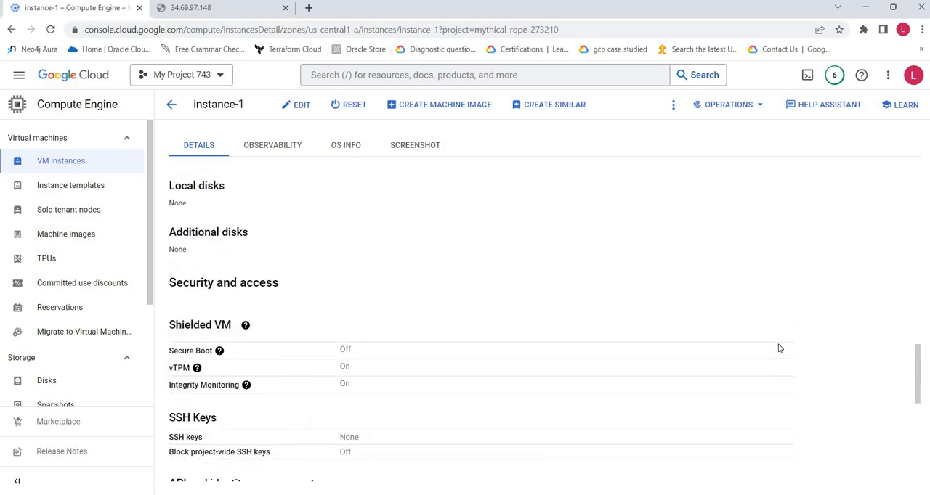
Step: Reload the web server page at instance-1's external IP address and return to the instance details
{"action": "left_click", "coordinate": [209, 9]}
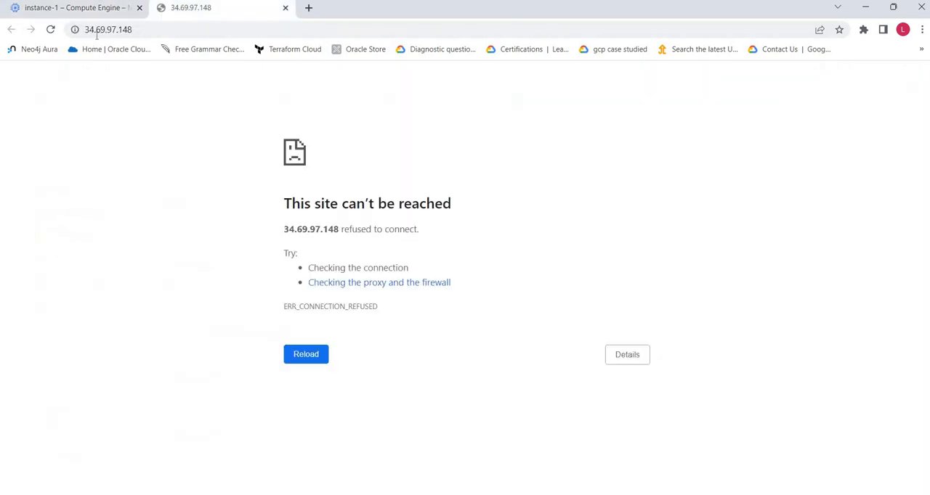
{"action": "left_click", "coordinate": [50, 30]}
{"action": "left_click", "coordinate": [75, 9]}
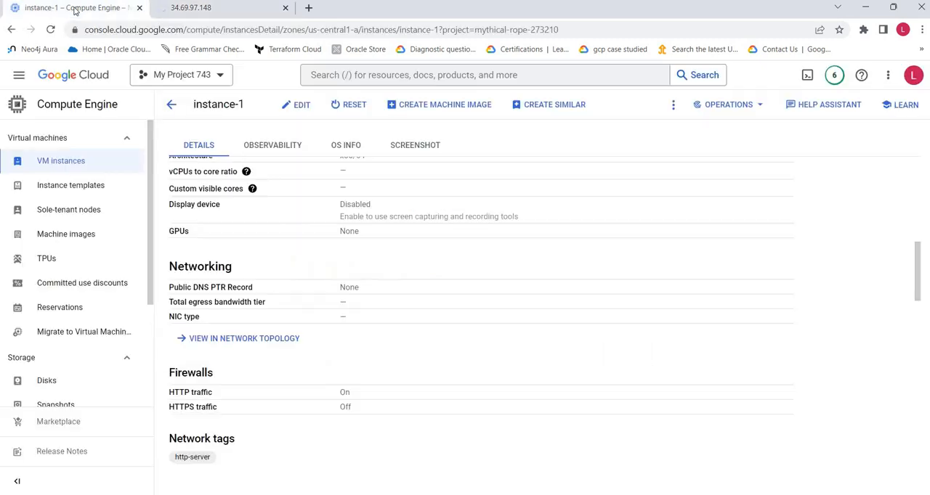
Step: Open instance-1 for editing, review its configuration, networking, storage and security settings, and go back without saving
{"action": "scroll", "coordinate": [638, 257], "scroll_direction": "up", "scroll_amount": 10}
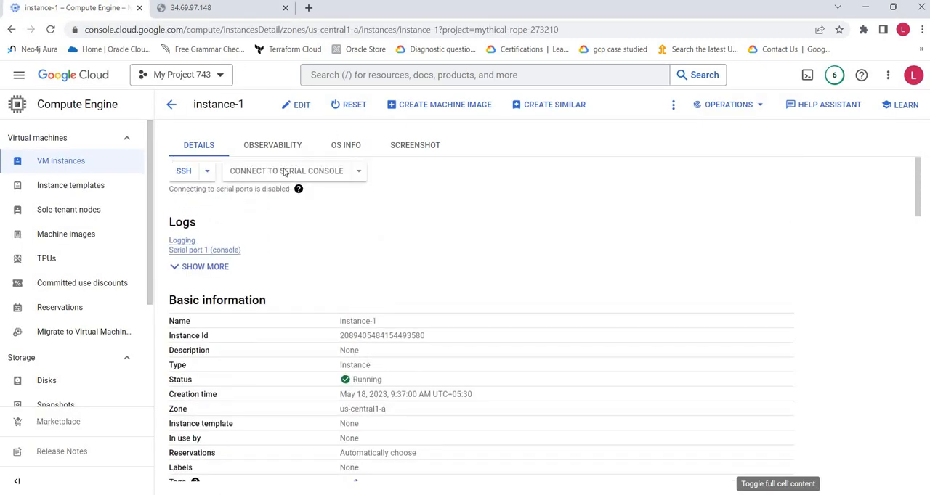
{"action": "left_click", "coordinate": [297, 108]}
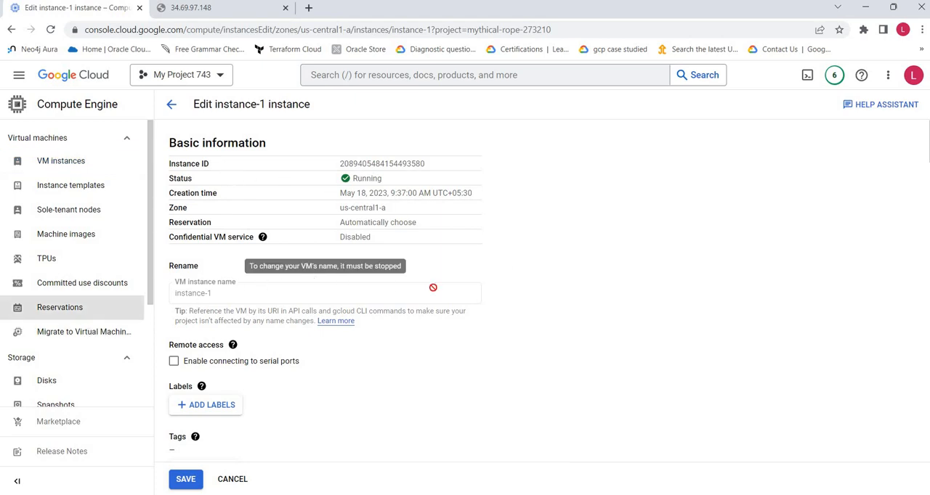
{"action": "scroll", "coordinate": [513, 329], "scroll_direction": "down", "scroll_amount": 1}
{"action": "scroll", "coordinate": [513, 329], "scroll_direction": "down", "scroll_amount": 1}
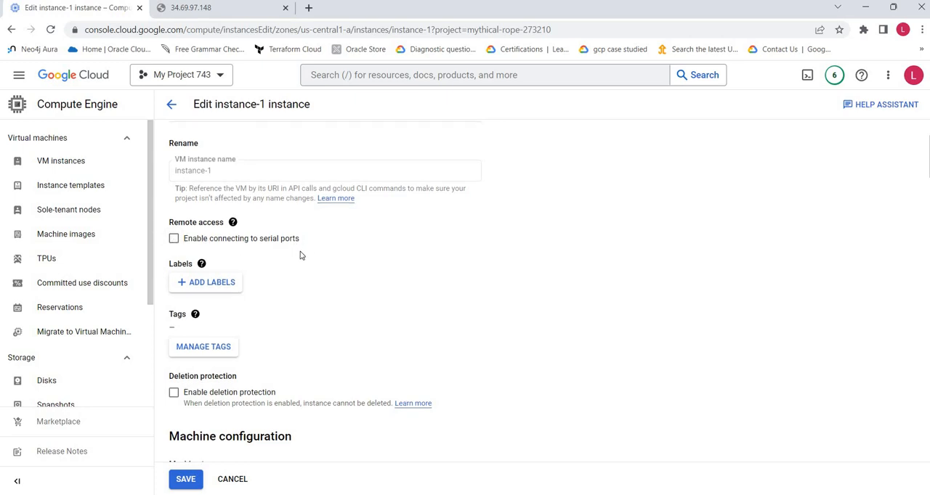
{"action": "scroll", "coordinate": [301, 254], "scroll_direction": "down", "scroll_amount": 2}
{"action": "scroll", "coordinate": [300, 279], "scroll_direction": "down", "scroll_amount": 3}
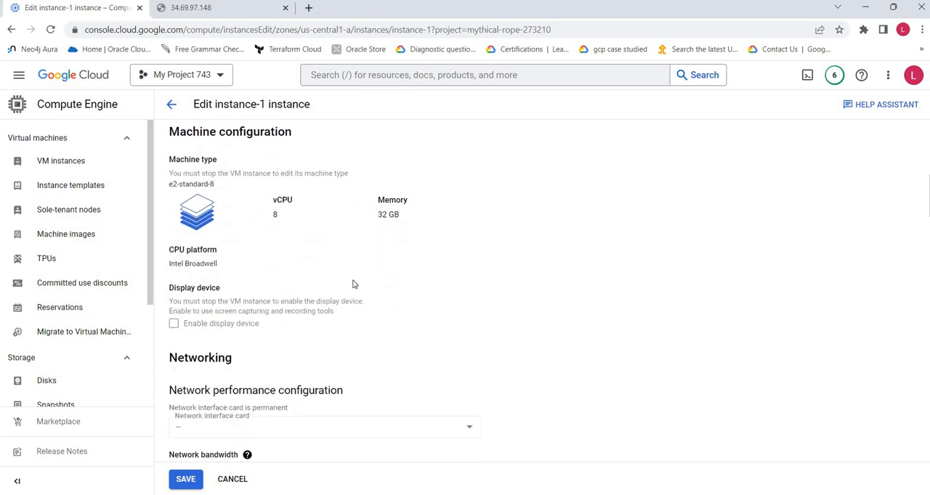
{"action": "scroll", "coordinate": [354, 284], "scroll_direction": "down", "scroll_amount": 5}
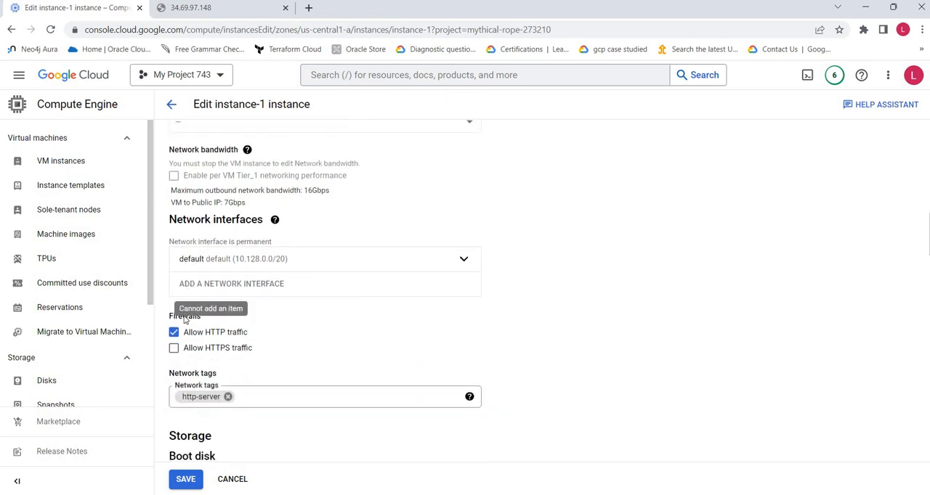
{"action": "scroll", "coordinate": [380, 369], "scroll_direction": "down", "scroll_amount": 5}
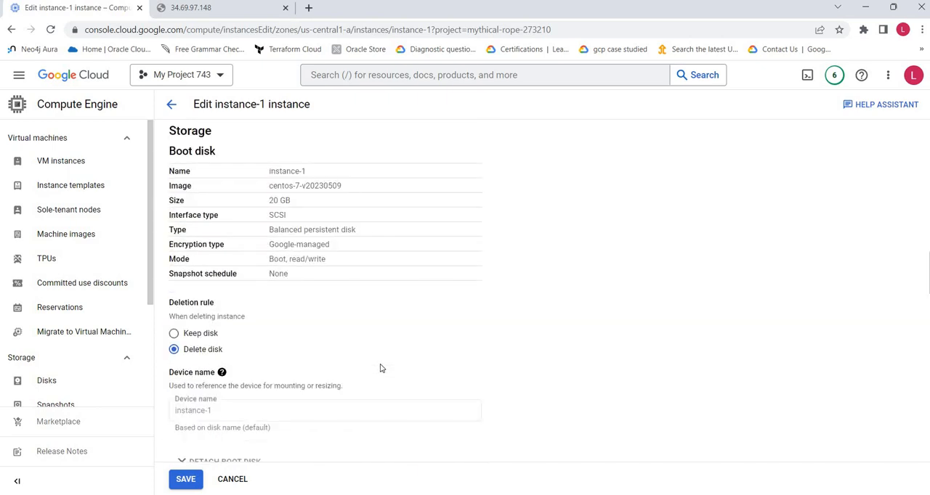
{"action": "scroll", "coordinate": [380, 369], "scroll_direction": "down", "scroll_amount": 4}
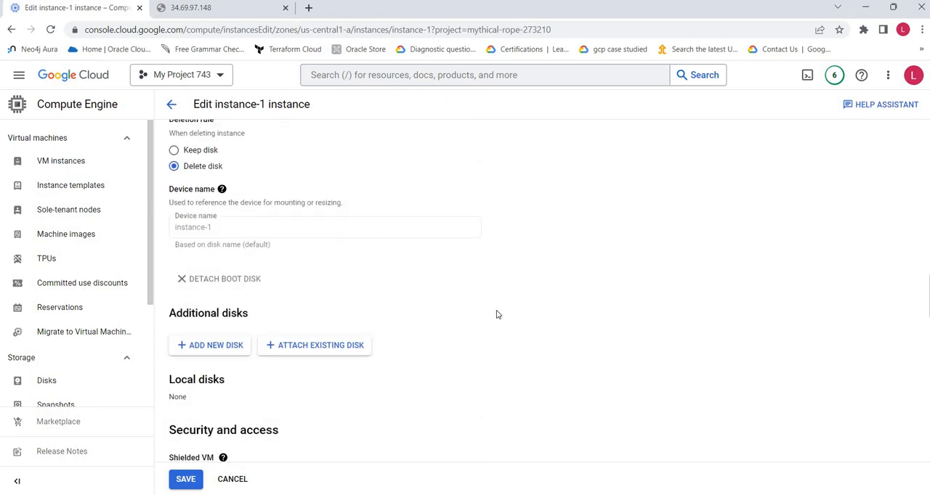
{"action": "scroll", "coordinate": [494, 315], "scroll_direction": "down", "scroll_amount": 2}
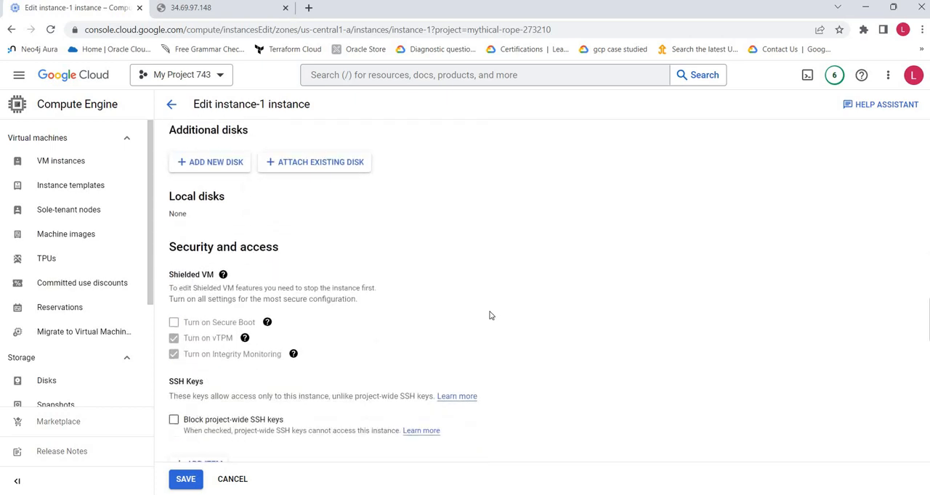
{"action": "scroll", "coordinate": [485, 315], "scroll_direction": "down", "scroll_amount": 3}
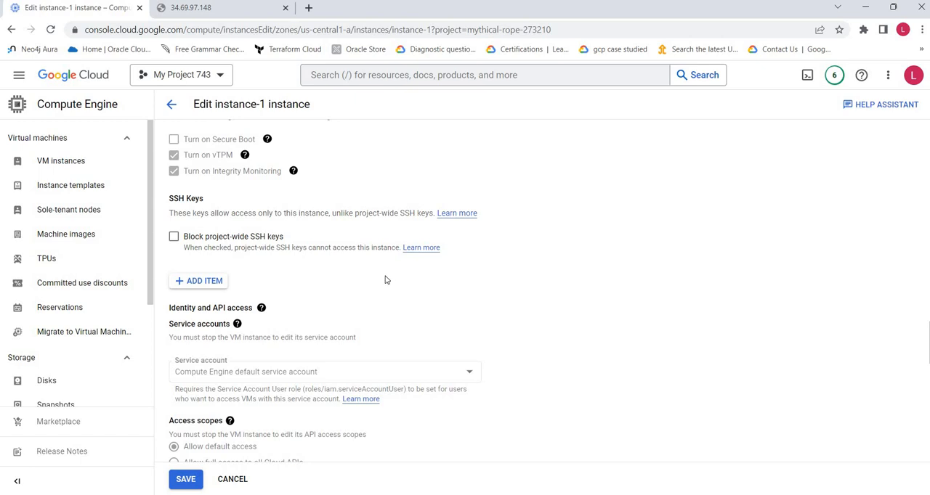
{"action": "scroll", "coordinate": [358, 255], "scroll_direction": "up", "scroll_amount": 10}
{"action": "scroll", "coordinate": [358, 256], "scroll_direction": "up", "scroll_amount": 15}
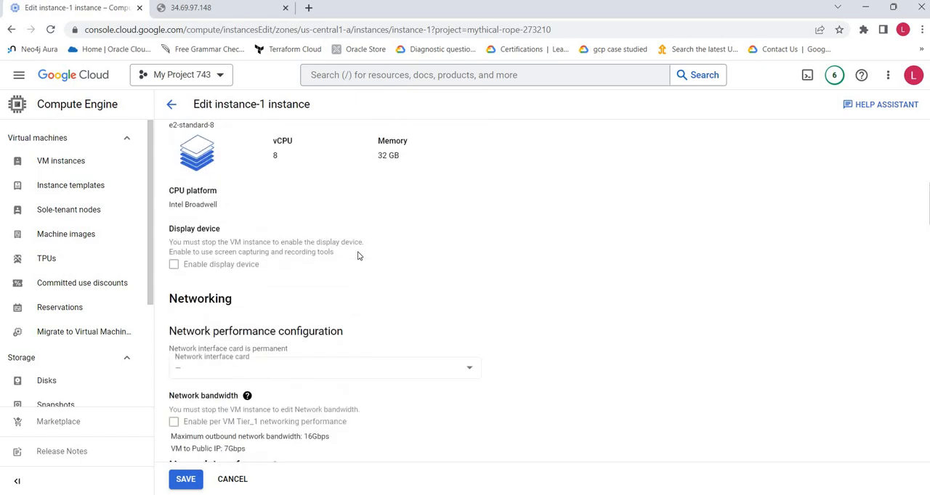
{"action": "left_click", "coordinate": [172, 107]}
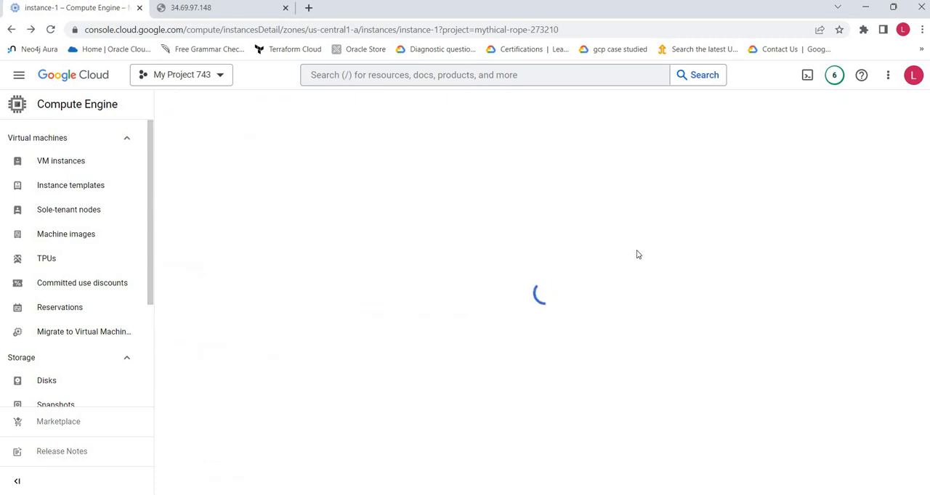
Step: Return to the VM instances list and look over the available SSH connection options for instance-1
{"action": "left_click", "coordinate": [84, 166]}
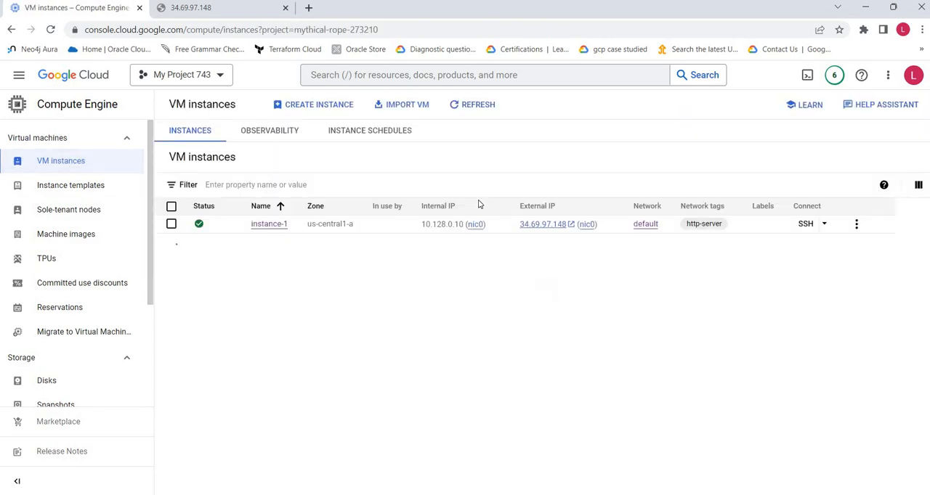
{"action": "left_click", "coordinate": [824, 226]}
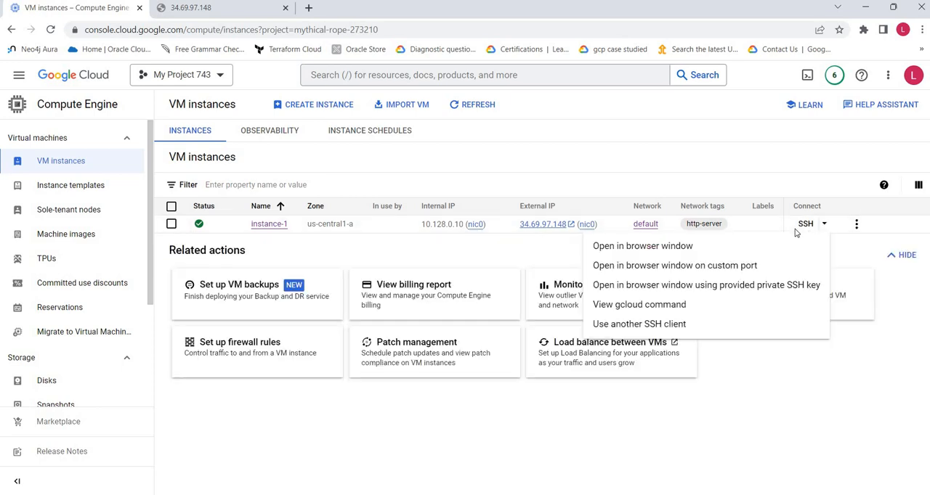
{"action": "left_click", "coordinate": [517, 227]}
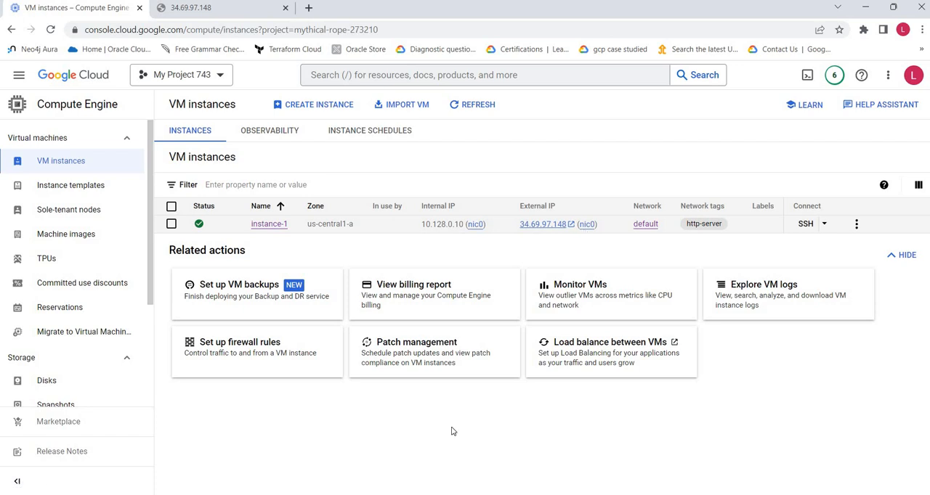
Step: Open an SSH-in-browser session to instance-1, check the terminal and return to the VM instances list
{"action": "left_click", "coordinate": [806, 225]}
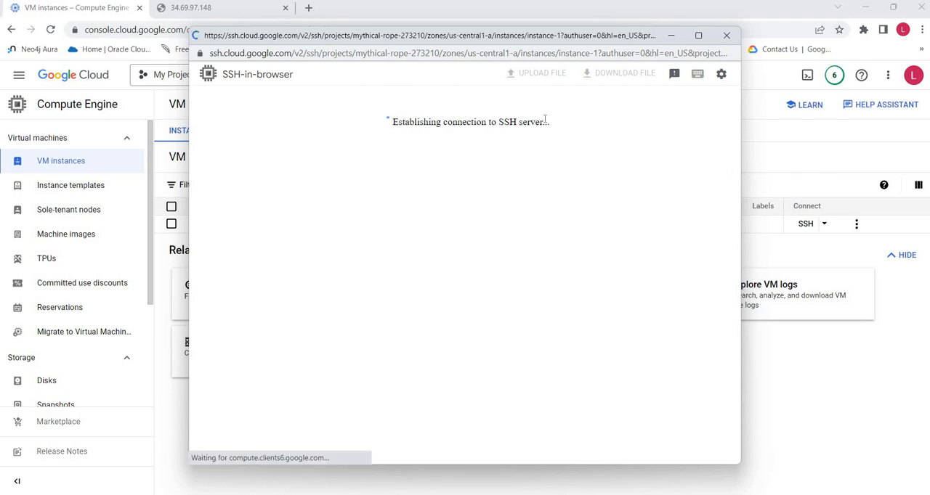
{"action": "left_click", "coordinate": [799, 152]}
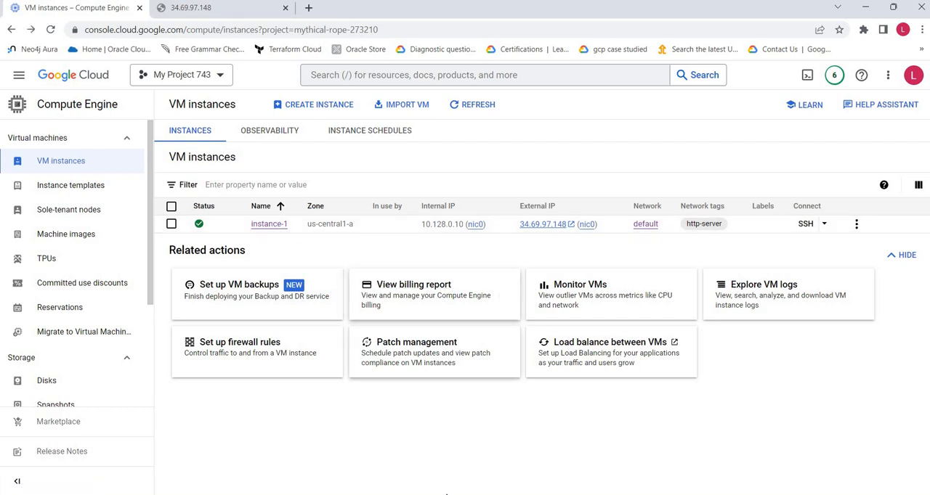
{"action": "left_click", "coordinate": [453, 494]}
{"action": "left_click", "coordinate": [510, 446]}
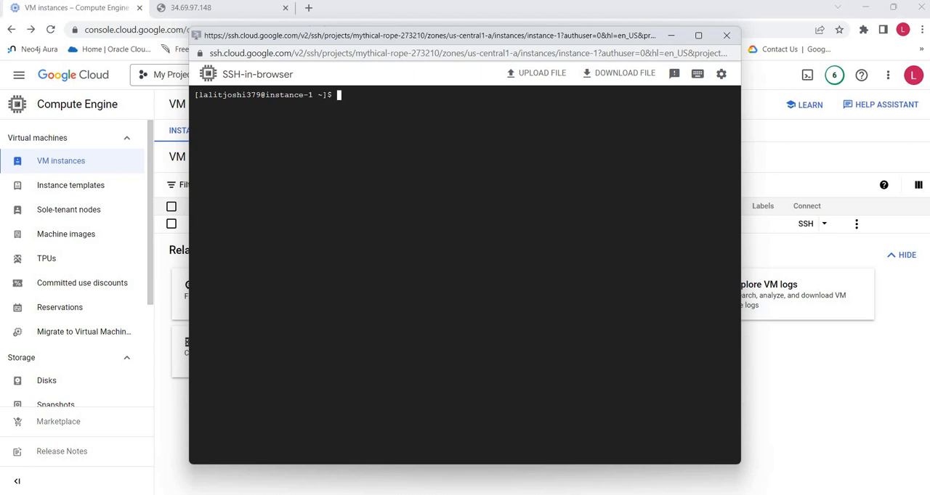
{"action": "left_click", "coordinate": [769, 387]}
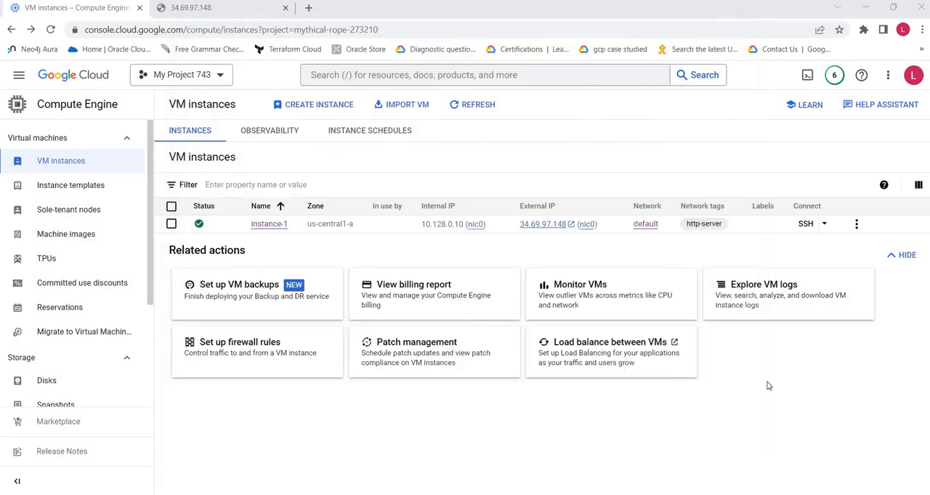
Step: Open instance-1's details, examine the full ecdsa entry under SSH Keys and go back to the VM instances list
{"action": "left_click", "coordinate": [276, 225]}
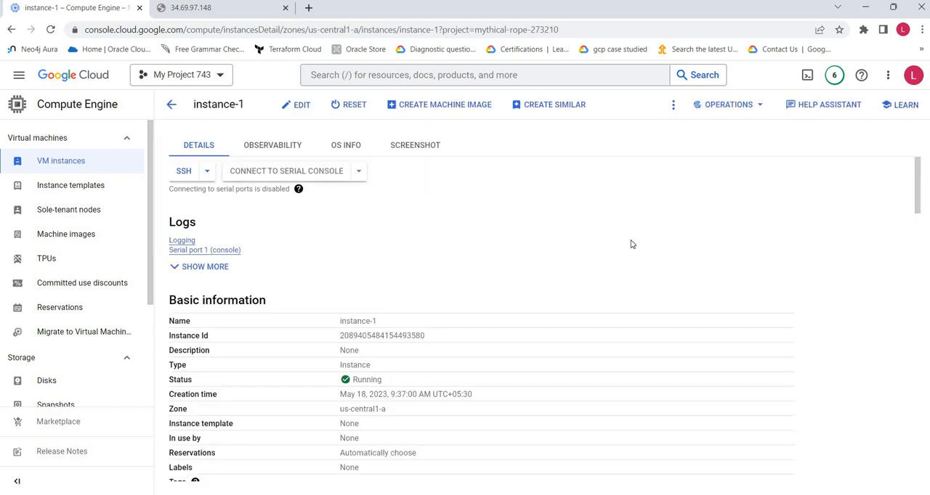
{"action": "scroll", "coordinate": [630, 244], "scroll_direction": "down", "scroll_amount": 12}
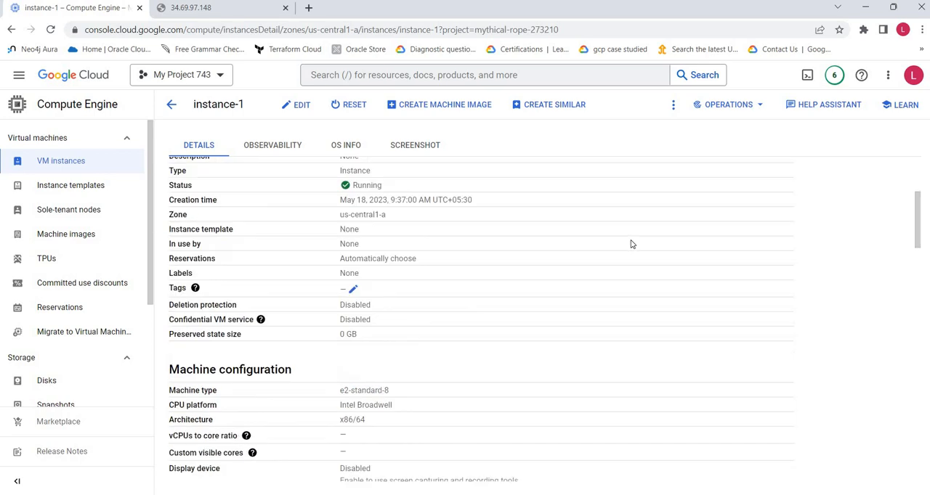
{"action": "scroll", "coordinate": [626, 248], "scroll_direction": "down", "scroll_amount": 10}
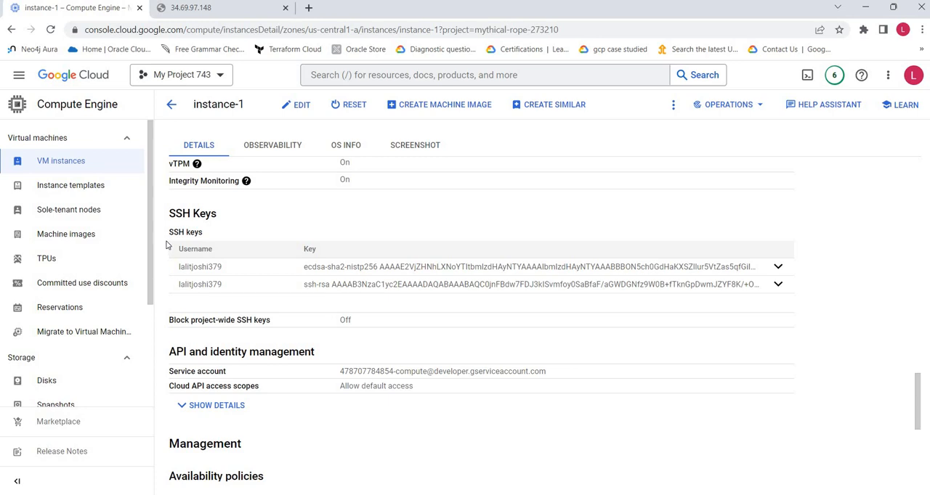
{"action": "left_click", "coordinate": [778, 268]}
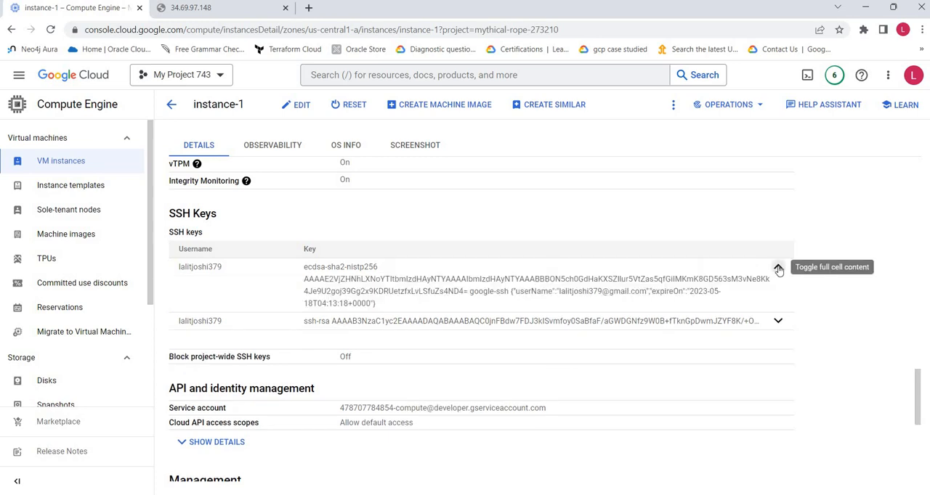
{"action": "left_click", "coordinate": [778, 268]}
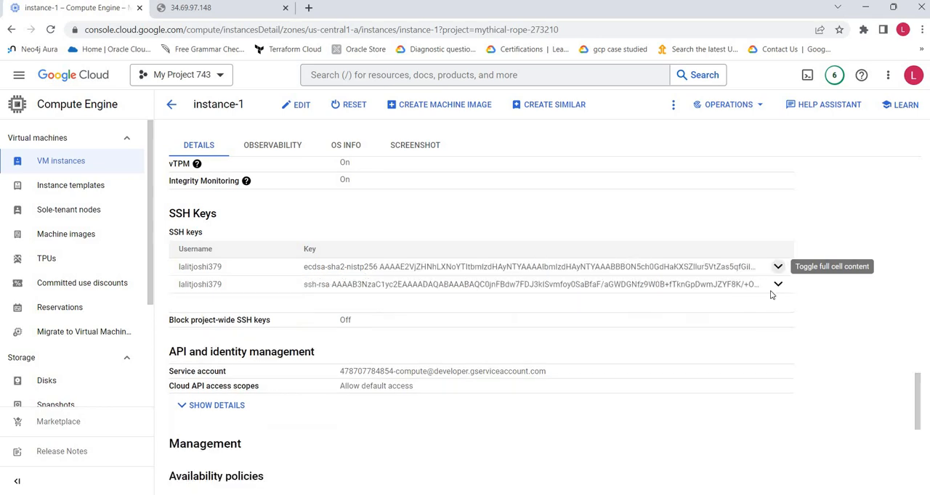
{"action": "left_click", "coordinate": [246, 181]}
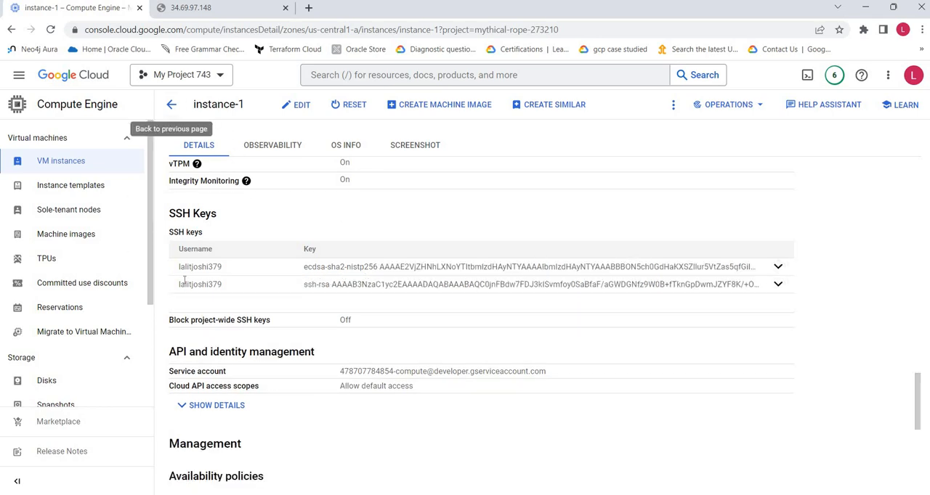
{"action": "left_click", "coordinate": [172, 104]}
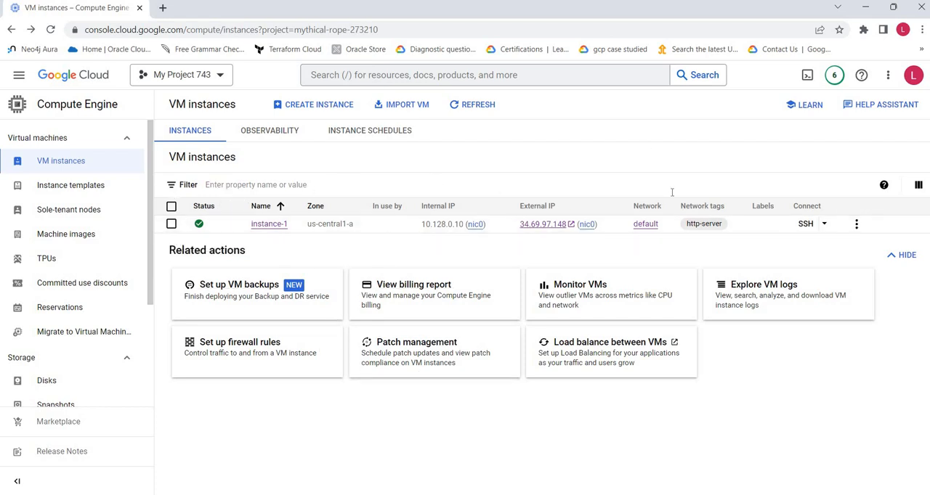
{"action": "left_click", "coordinate": [824, 225]}
{"action": "left_click", "coordinate": [798, 376]}
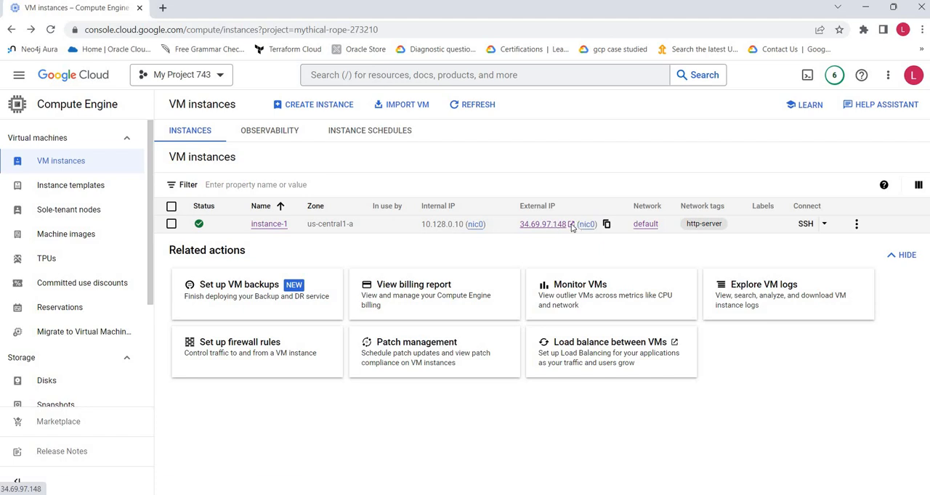
Step: Open instance-1's external IP address in a new tab, reload the web server page and return to the VM instances list
{"action": "left_click", "coordinate": [570, 228]}
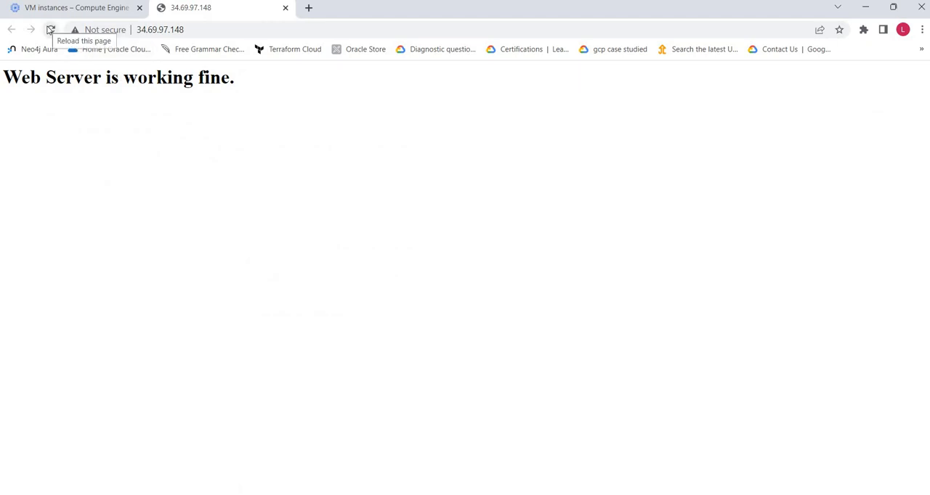
{"action": "left_click", "coordinate": [50, 29]}
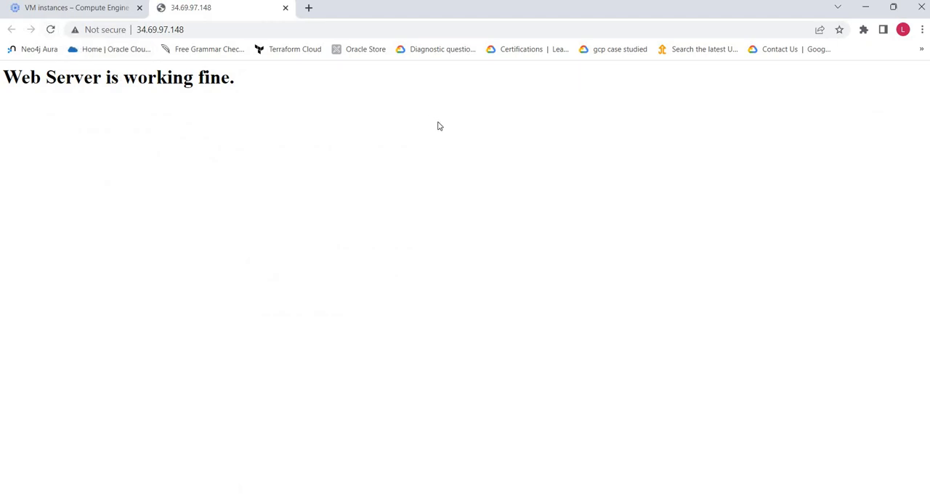
{"action": "left_click", "coordinate": [69, 5]}
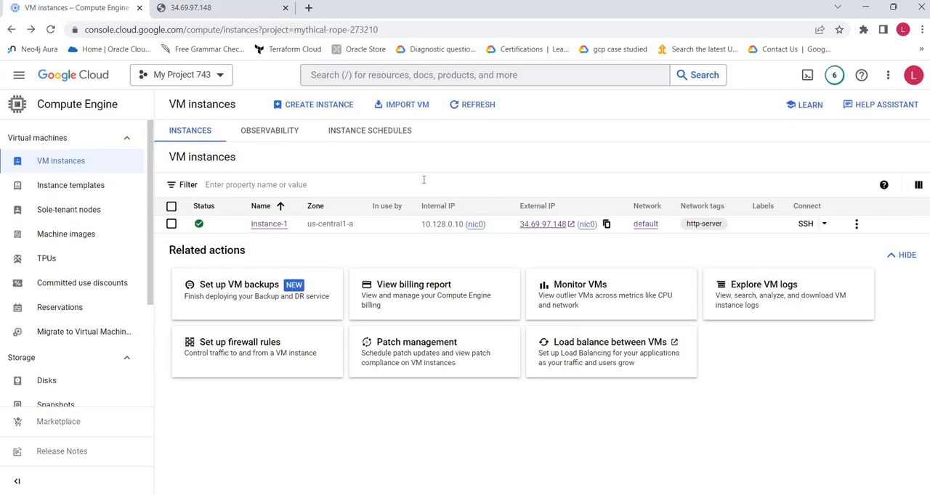